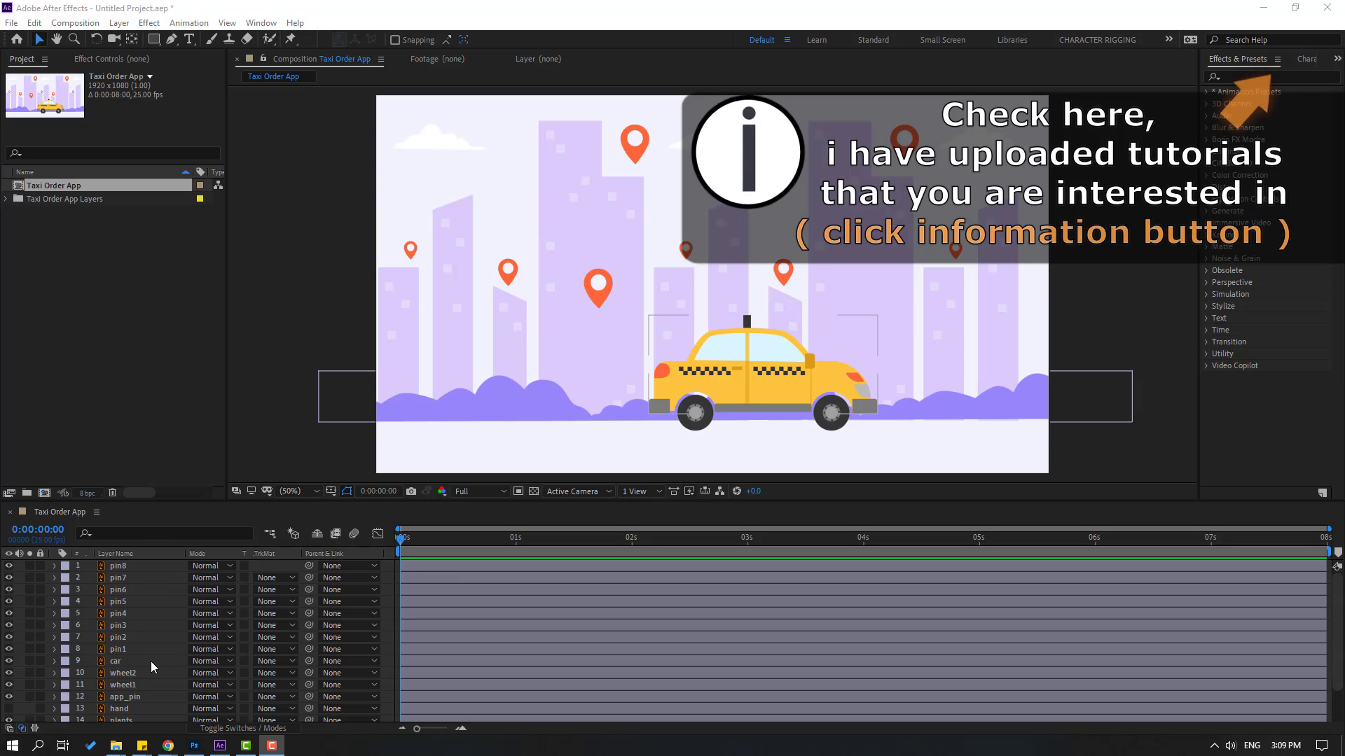
- Lock layer 17 BG in the timeline so the background can't be moved or edited
scroll(150, 661, "down", 2)
left_click(125, 715)
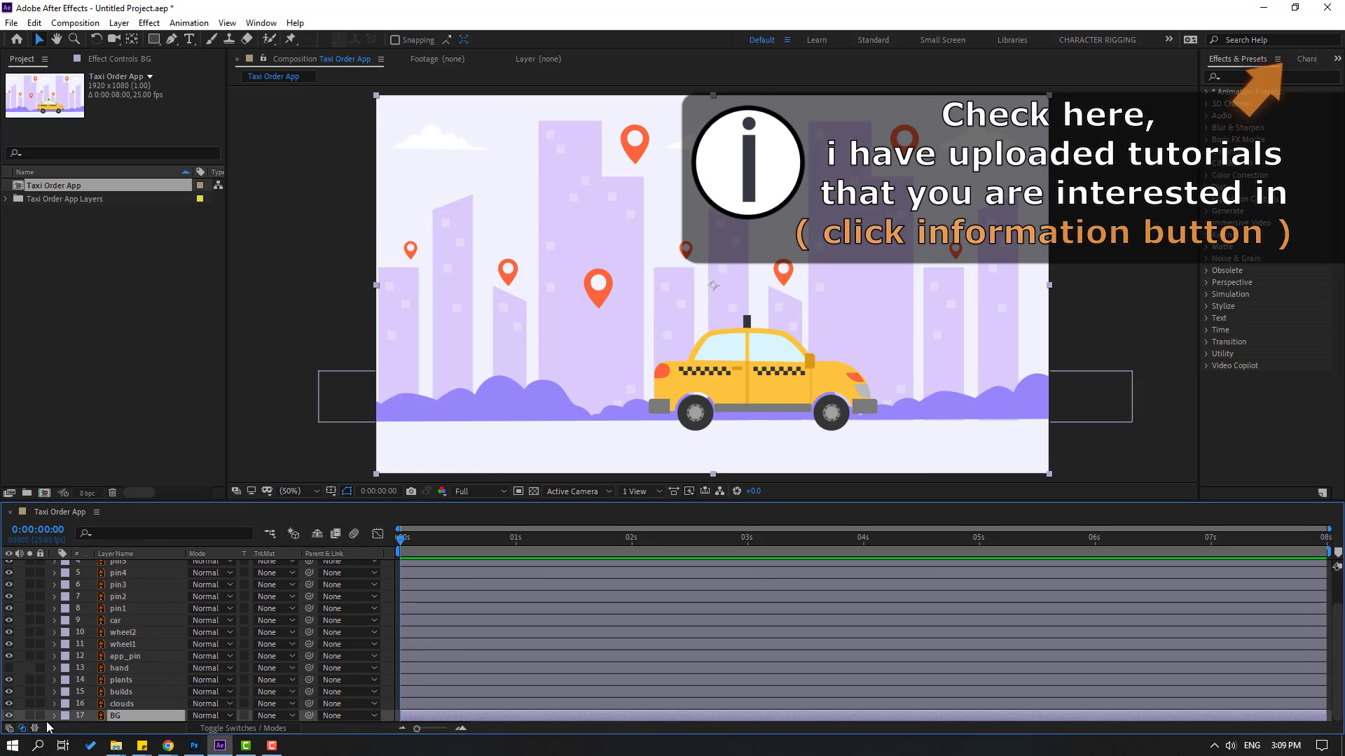
left_click(40, 715)
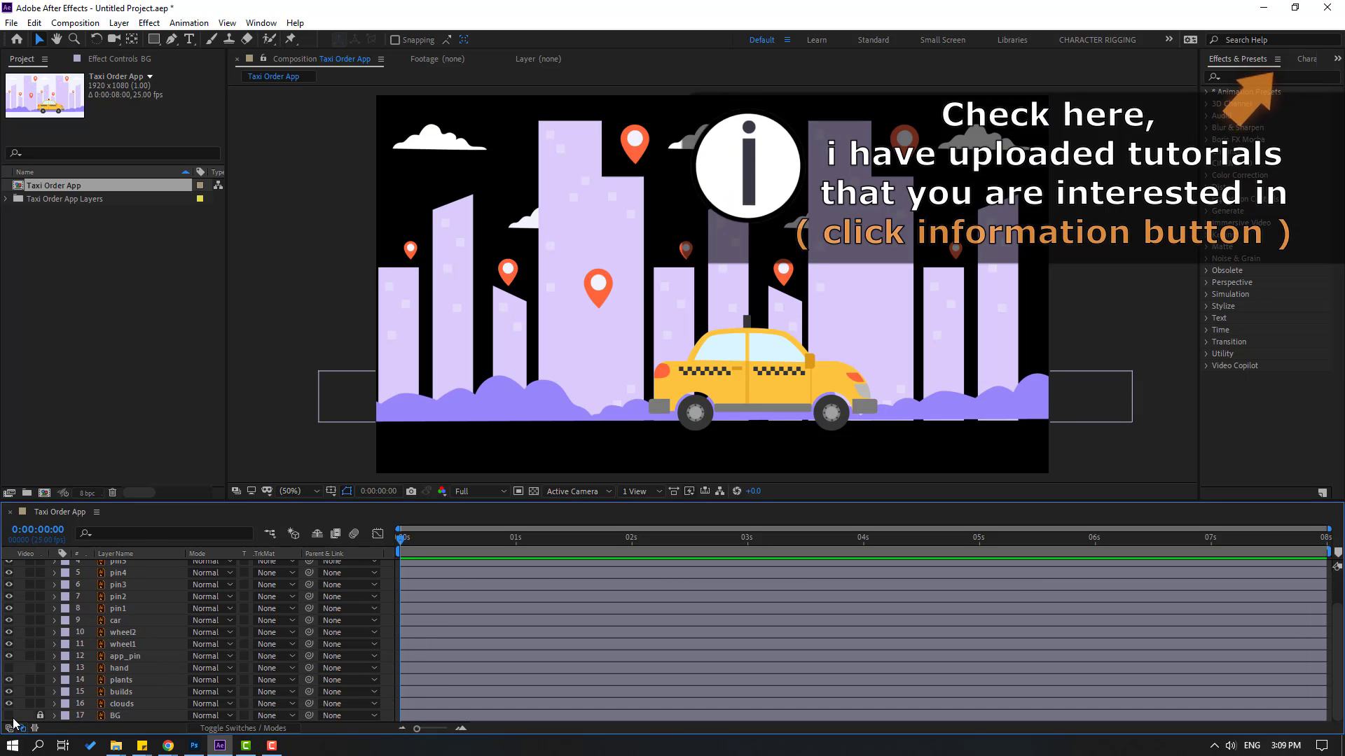
scroll(129, 630, "up", 2)
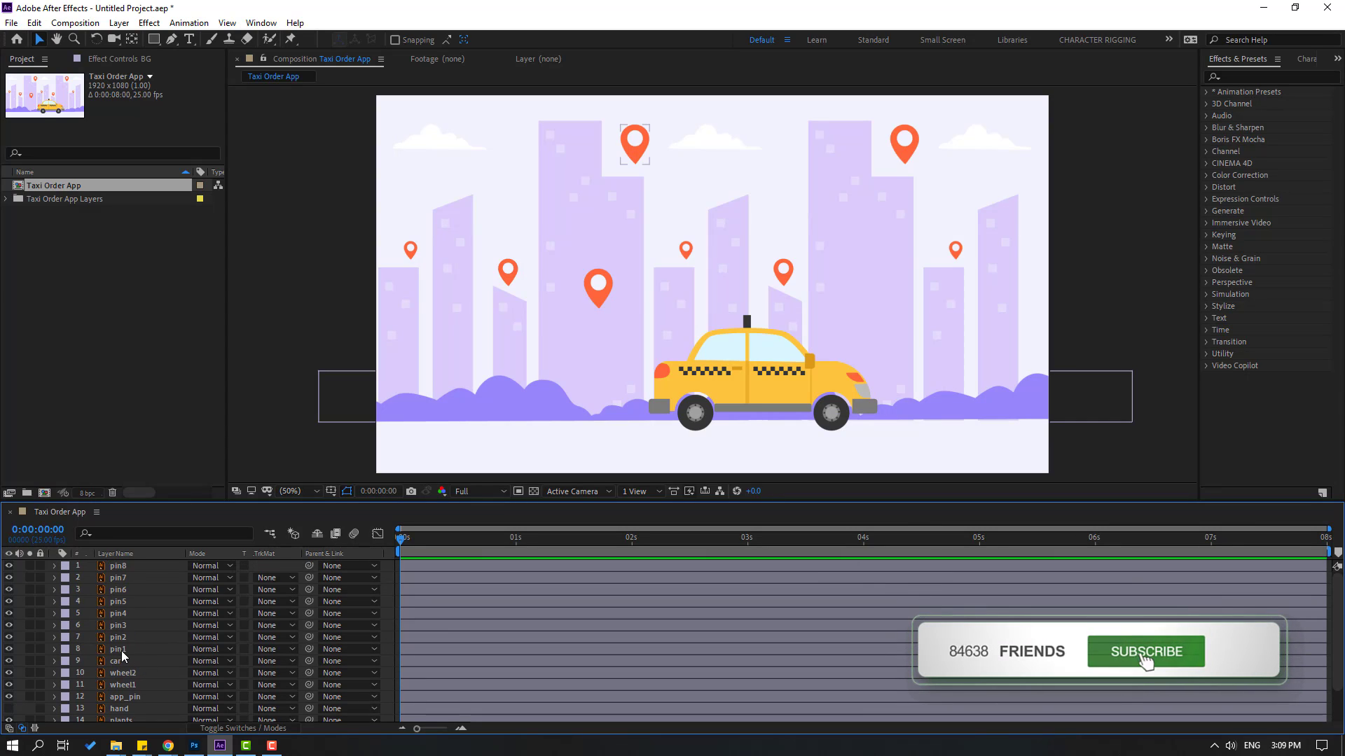
- Pre-compose layers pin1–pin8 into a composition named 'pin', then return to Taxi Order App
left_click(117, 649)
left_click(129, 565, "shift")
left_click(10, 566)
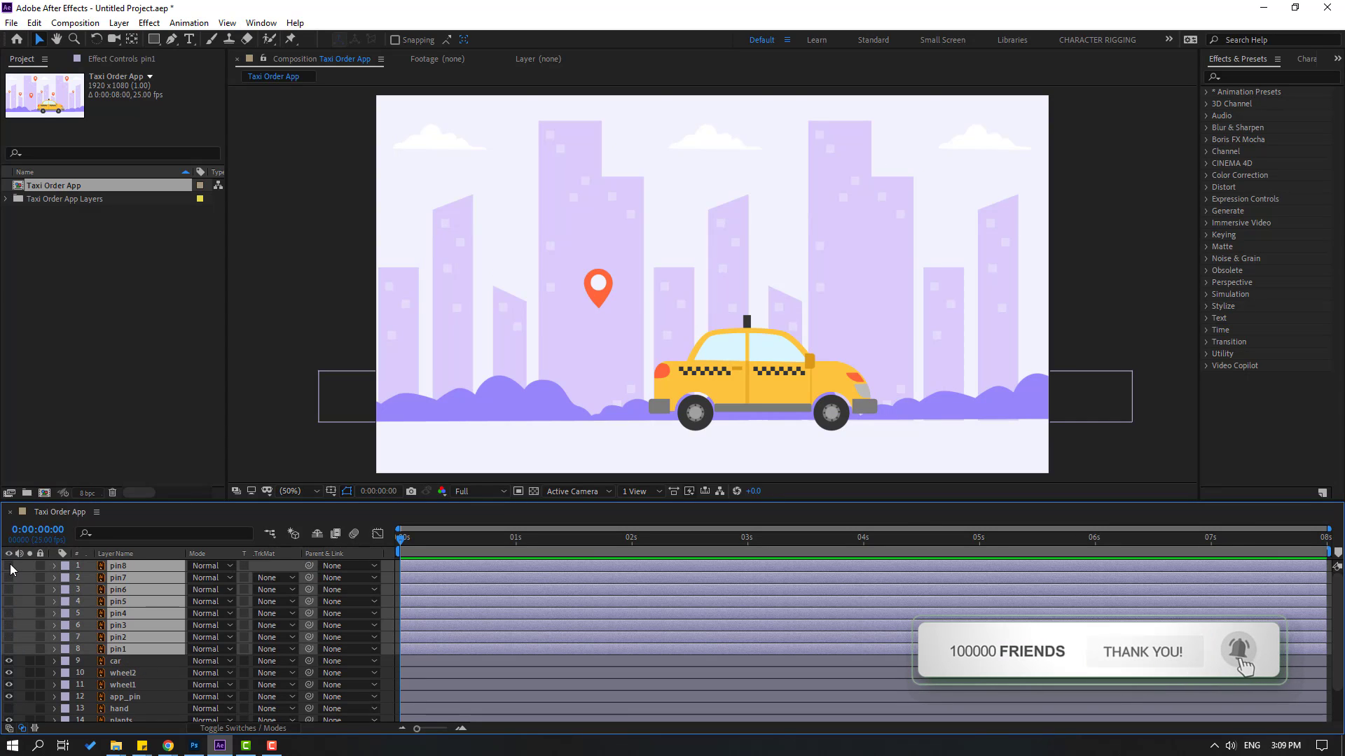
left_click(11, 567)
right_click(125, 597)
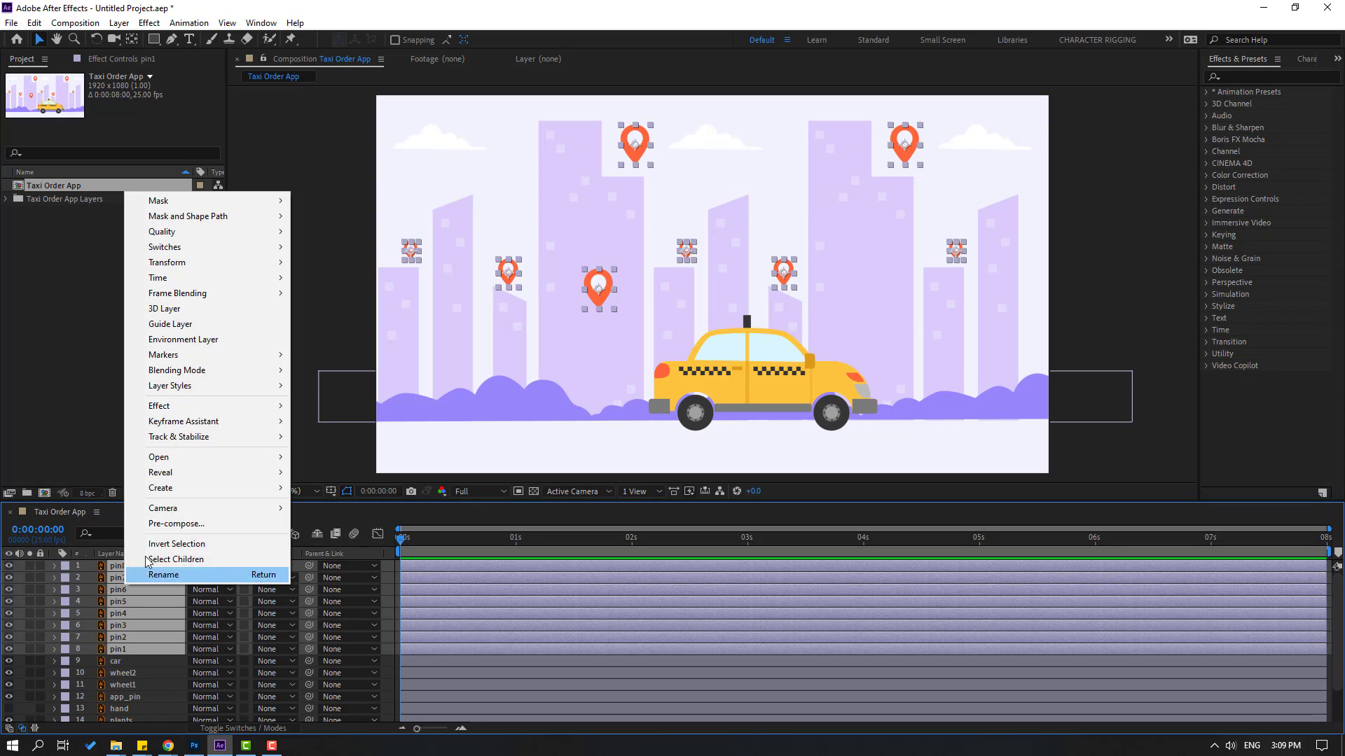
left_click(168, 525)
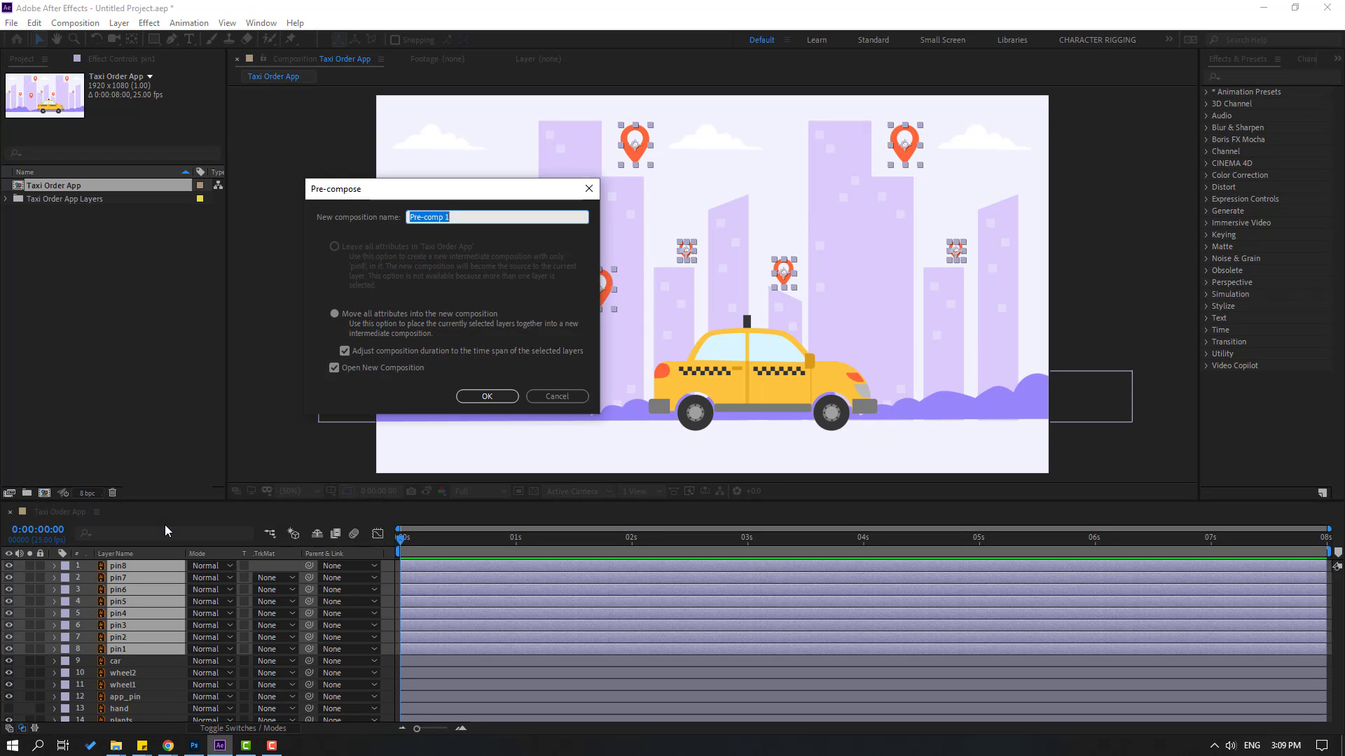
type("pin")
left_click(487, 396)
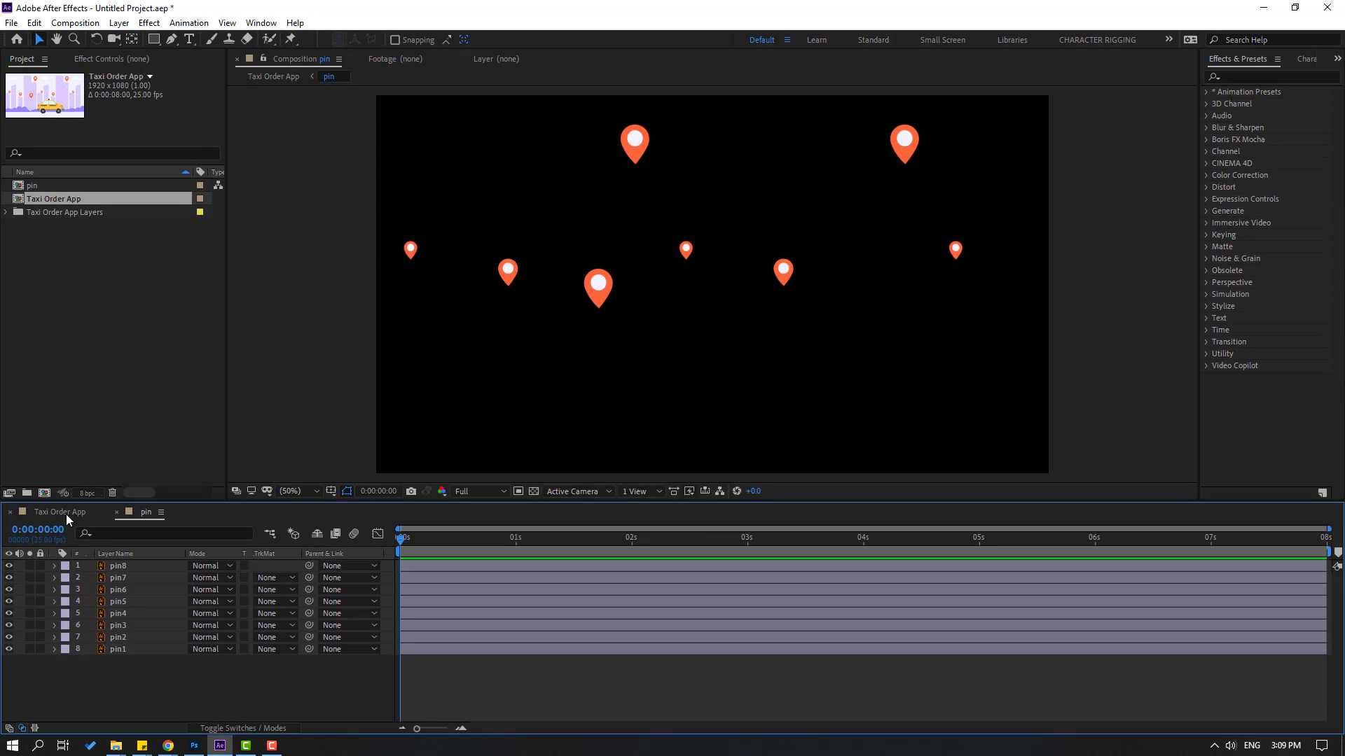
left_click(62, 514)
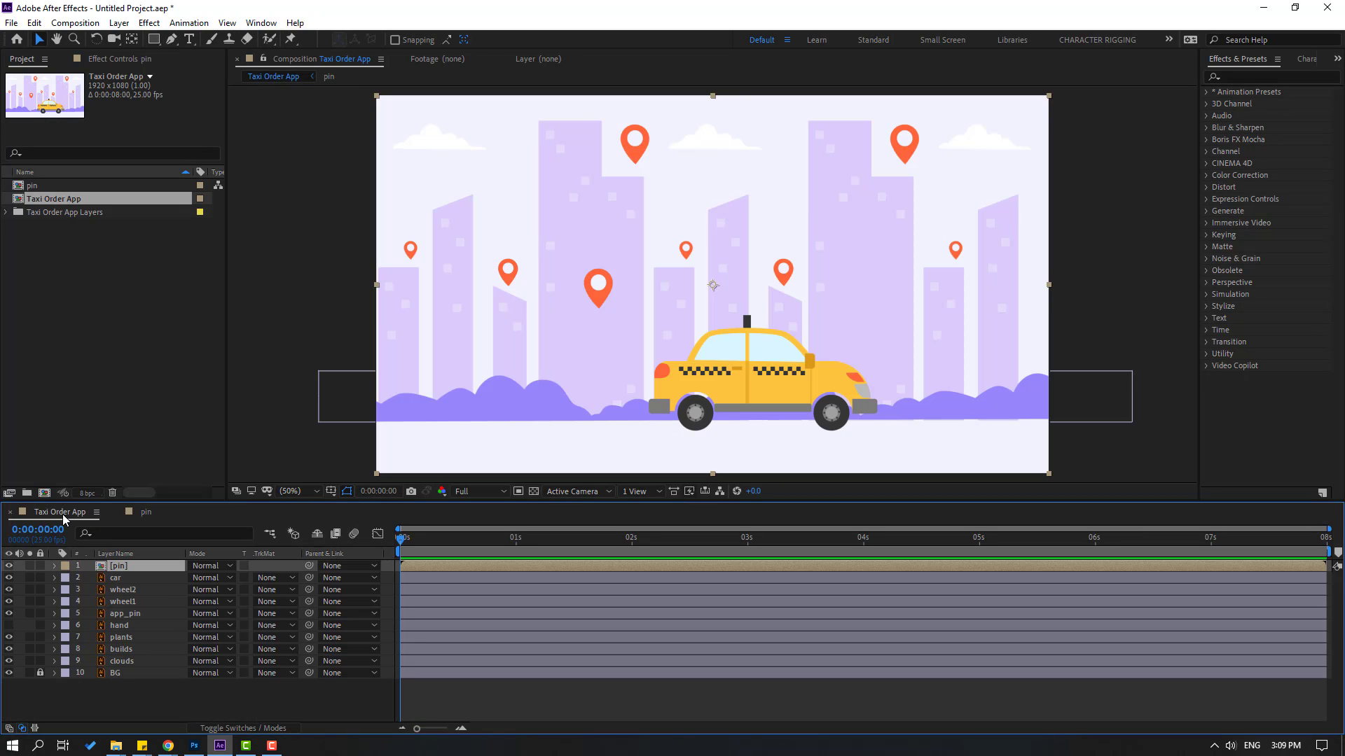
- Hide the pin layer and add a new Null Object layer to the composition
left_click(9, 566)
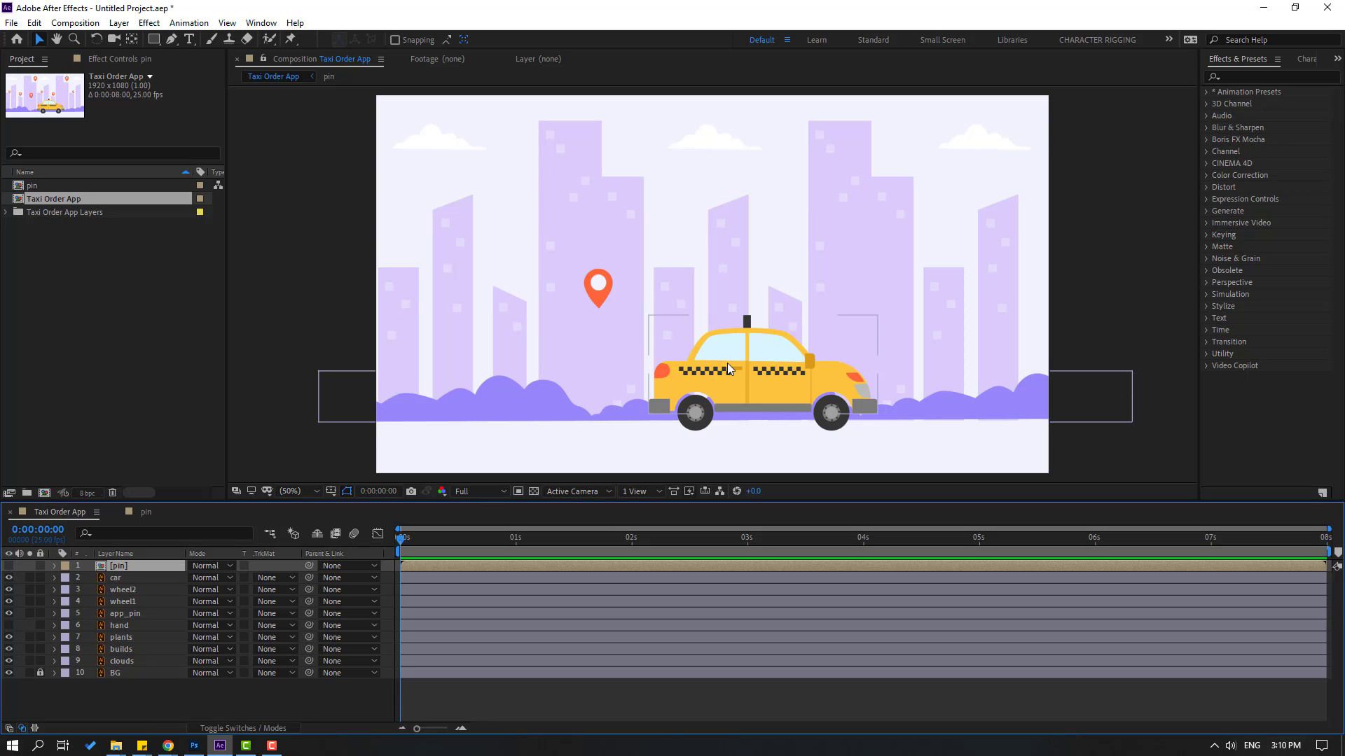
left_click(125, 701)
right_click(125, 702)
mouse_move(209, 561)
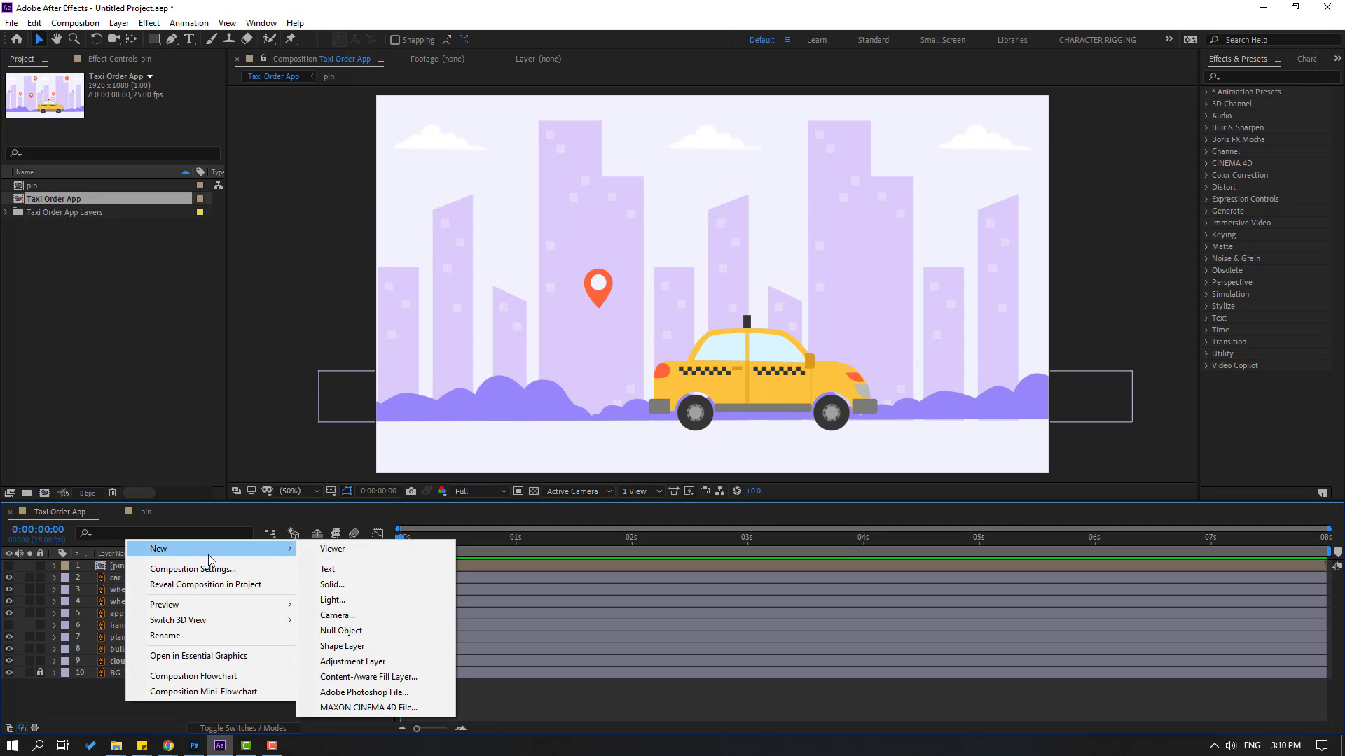
left_click(340, 633)
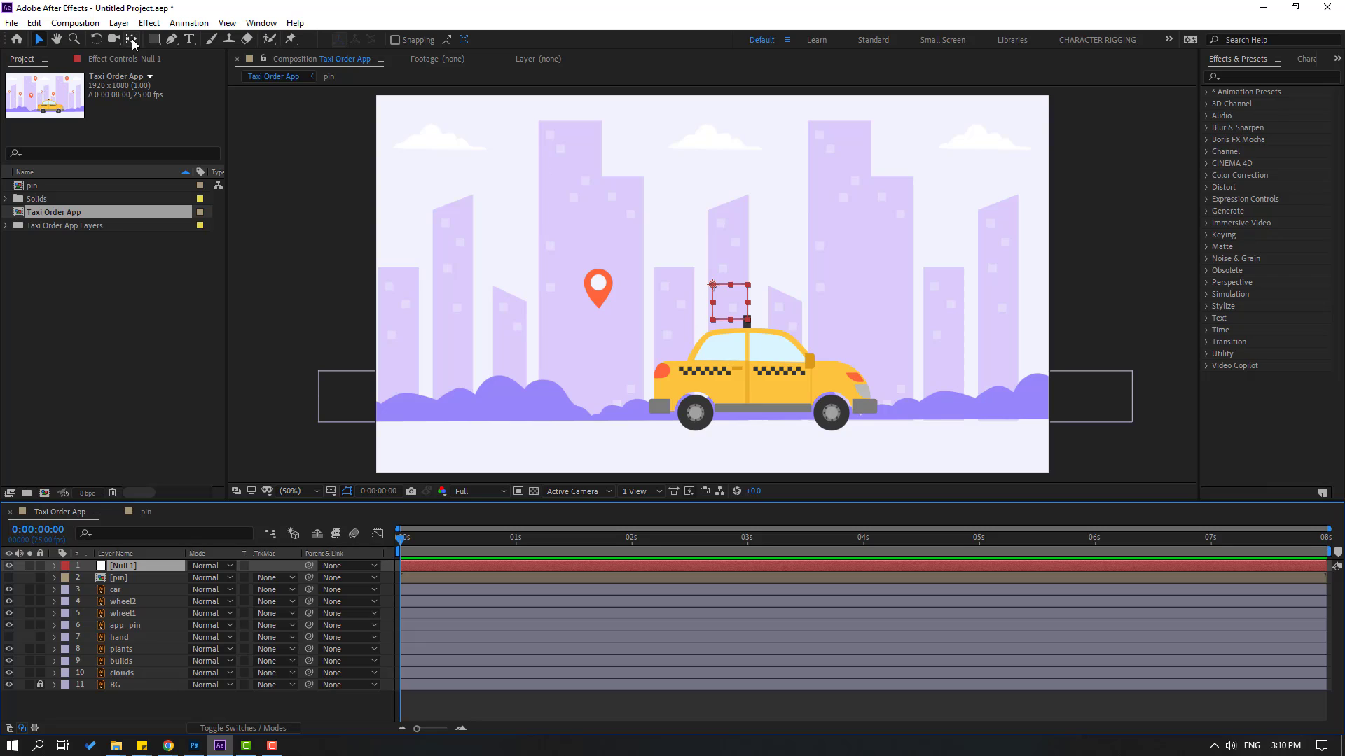
- Centre the null's anchor point, place the null on the taxi body, and start renaming it
key("ctrl+alt+Home")
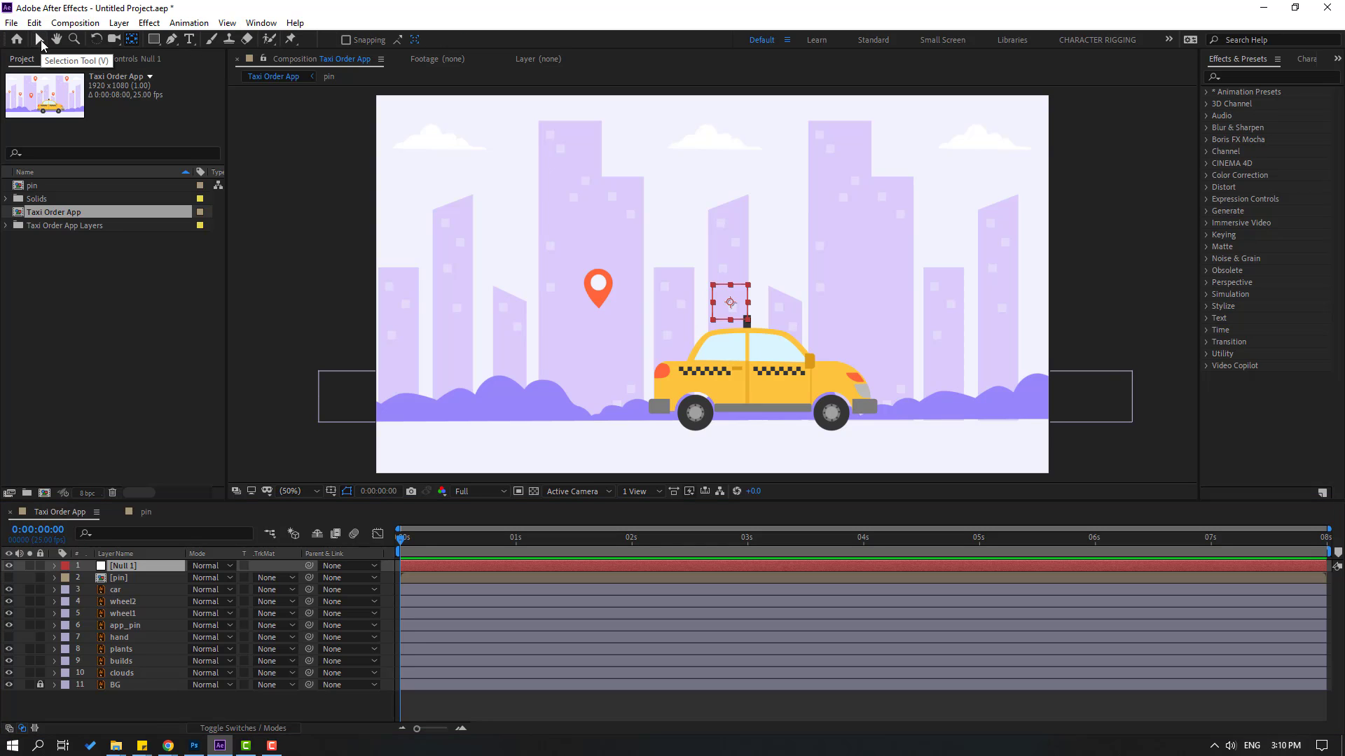
left_click(40, 40)
scroll(788, 375, "up", 2)
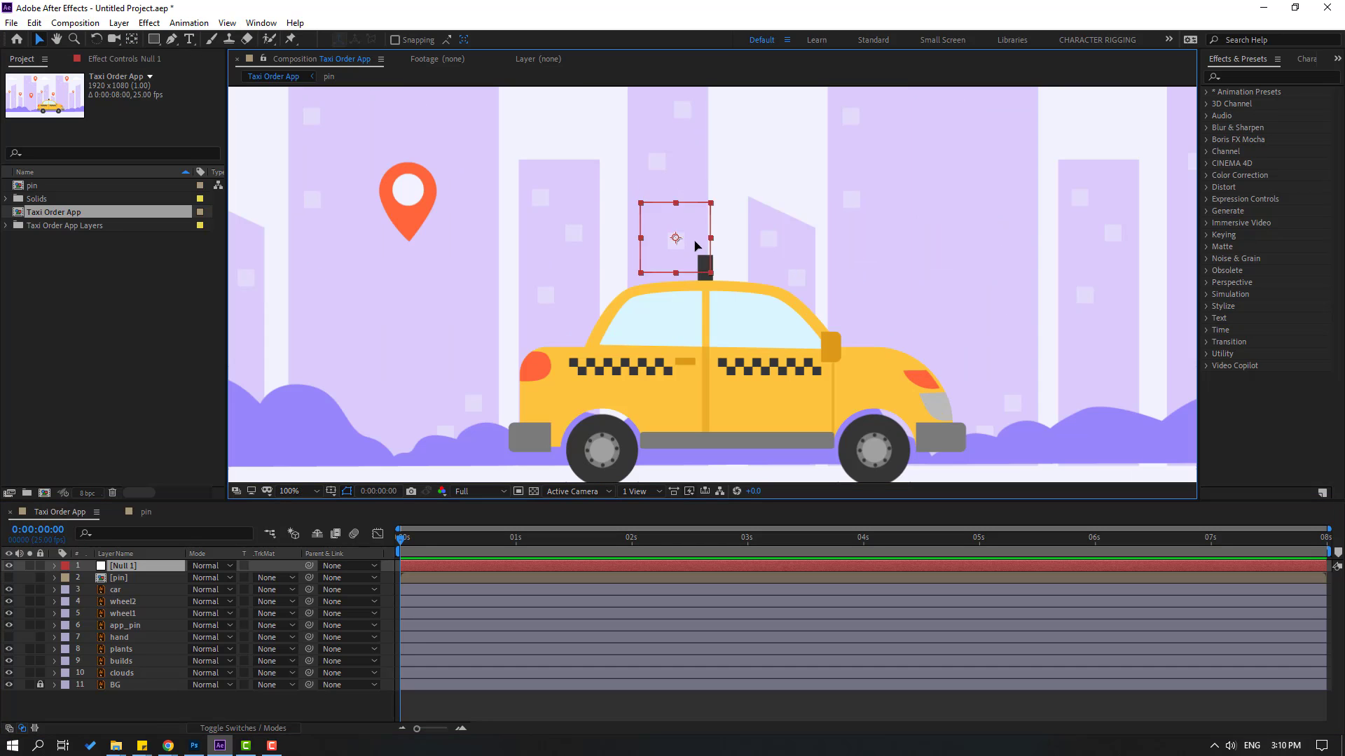
left_click_drag(693, 241, 708, 334)
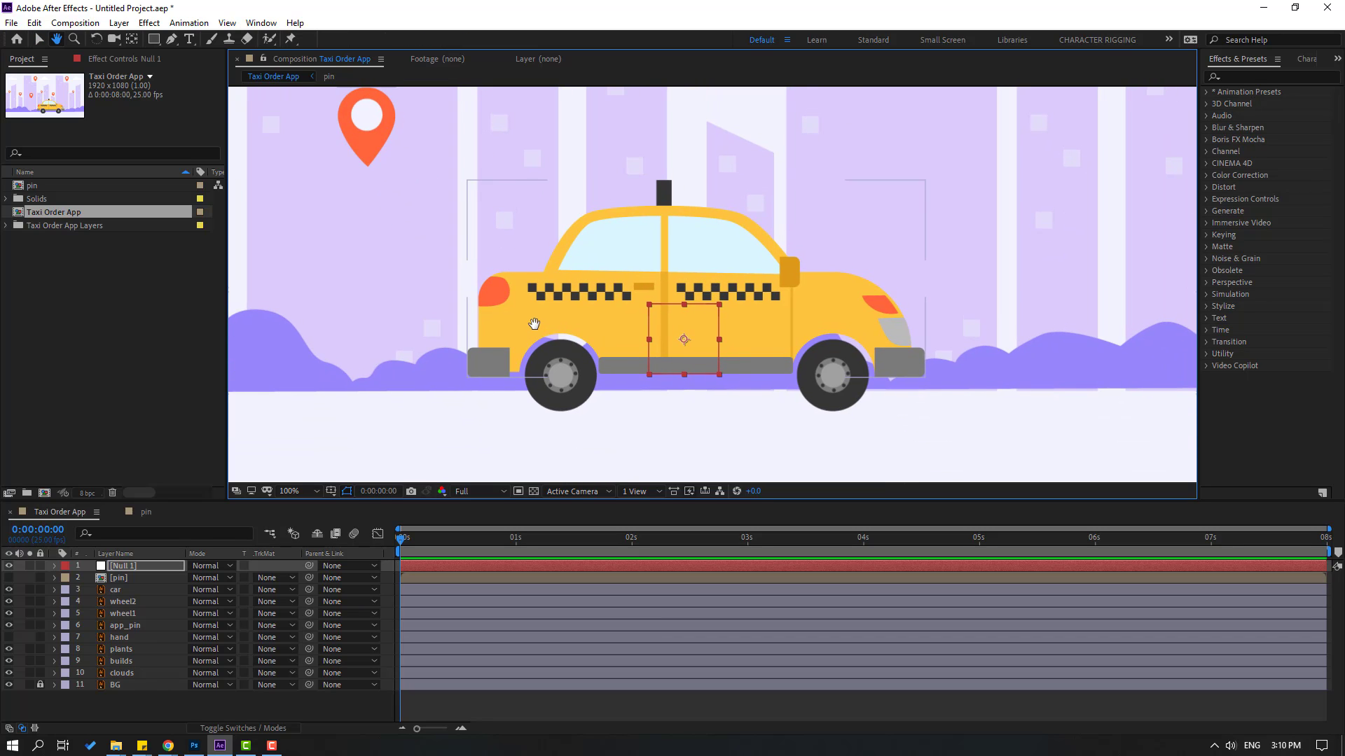
left_click(136, 570)
key("Return")
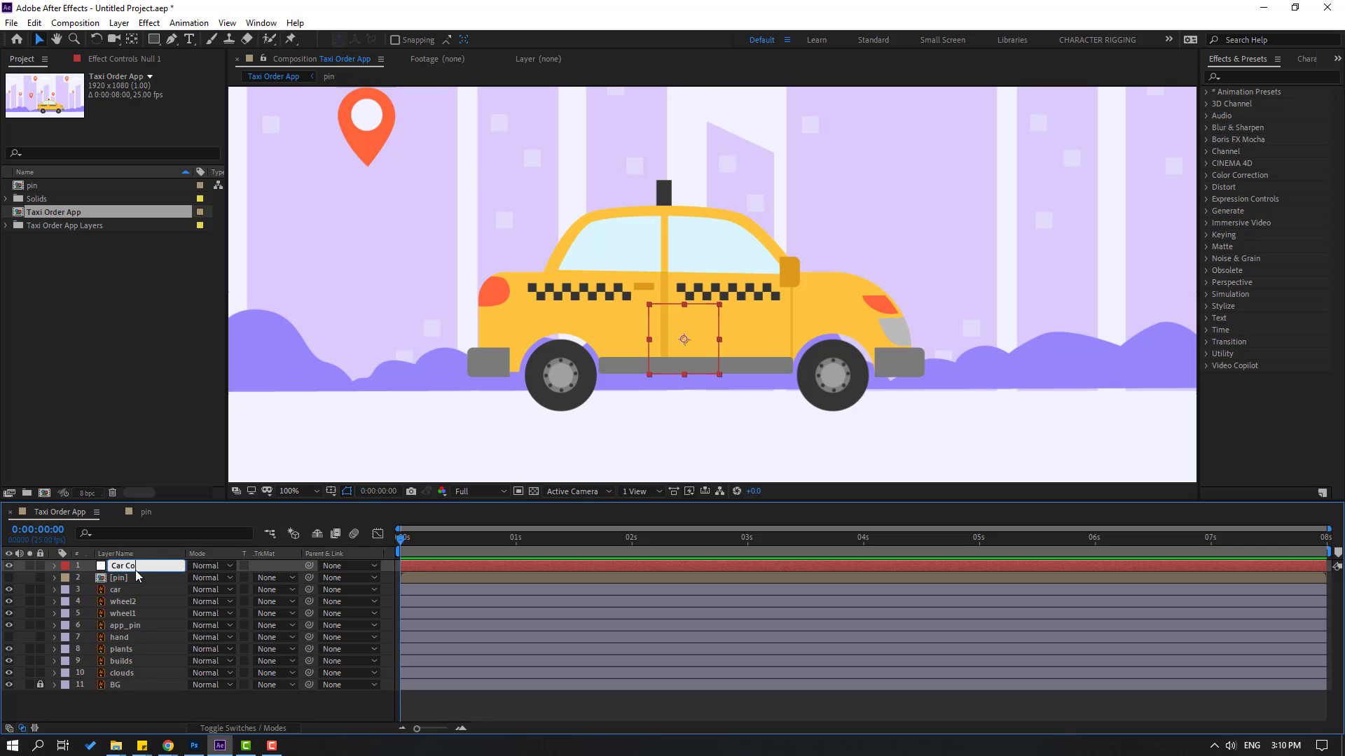
- Name the null 'Car Control' and parent the car, wheel2 and wheel1 layers to it
type("Car Control")
key("Return")
left_click(161, 596)
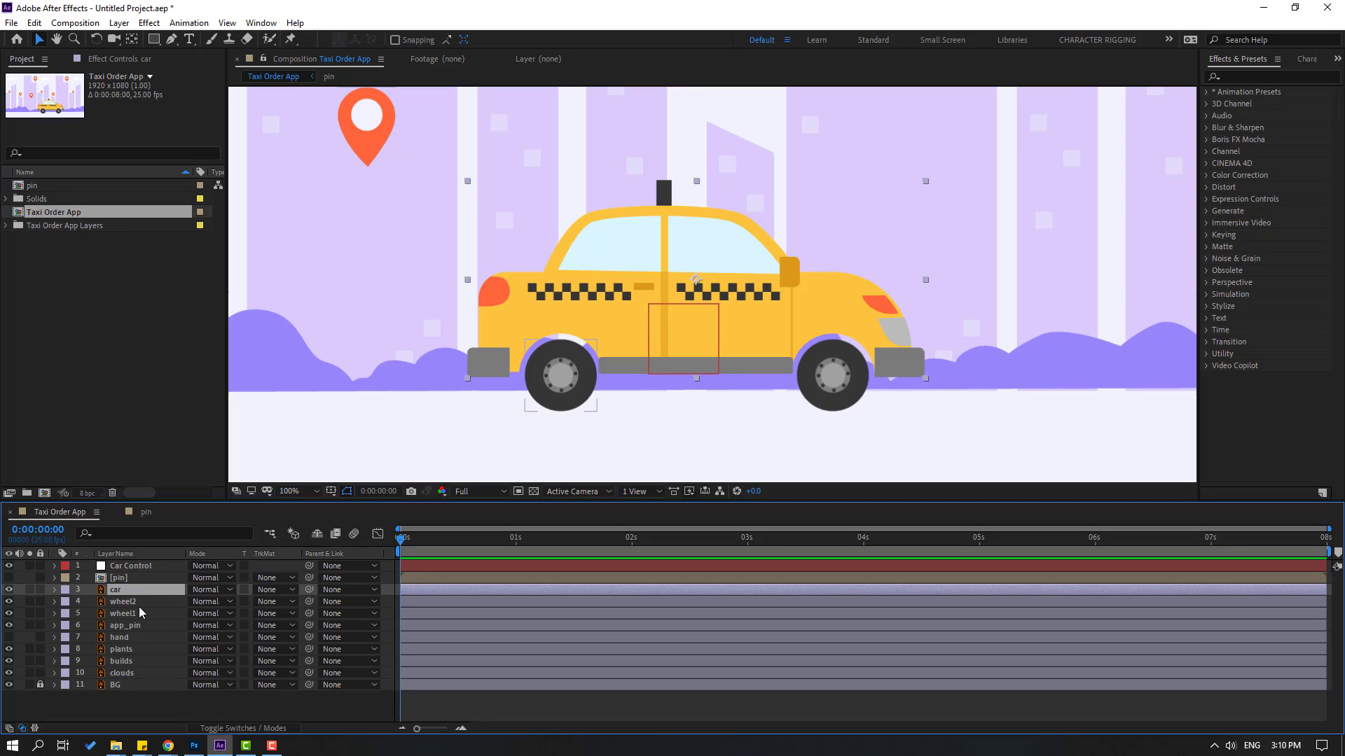
left_click(158, 602, "ctrl")
left_click(146, 615, "ctrl")
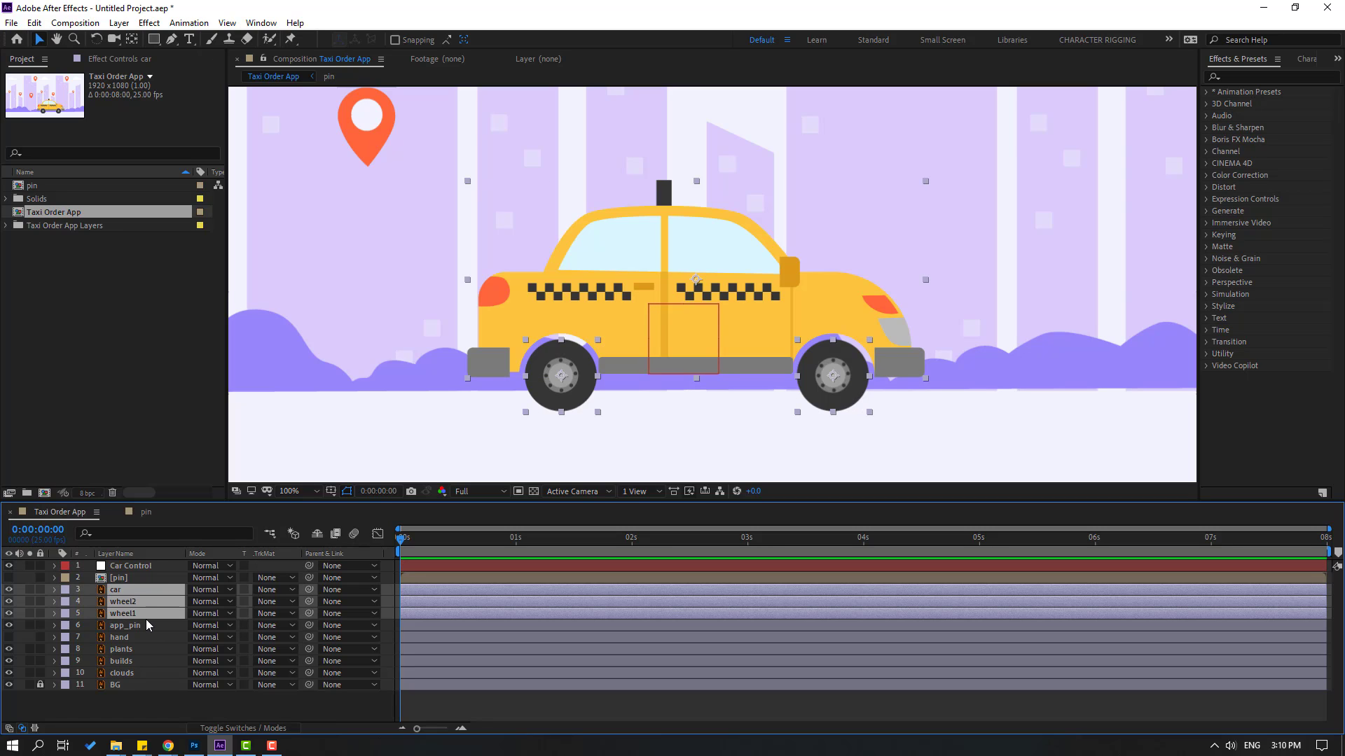
left_click_drag(307, 591, 140, 567)
- Move Car Control left off-frame by setting its Position X to -333
left_click(135, 571)
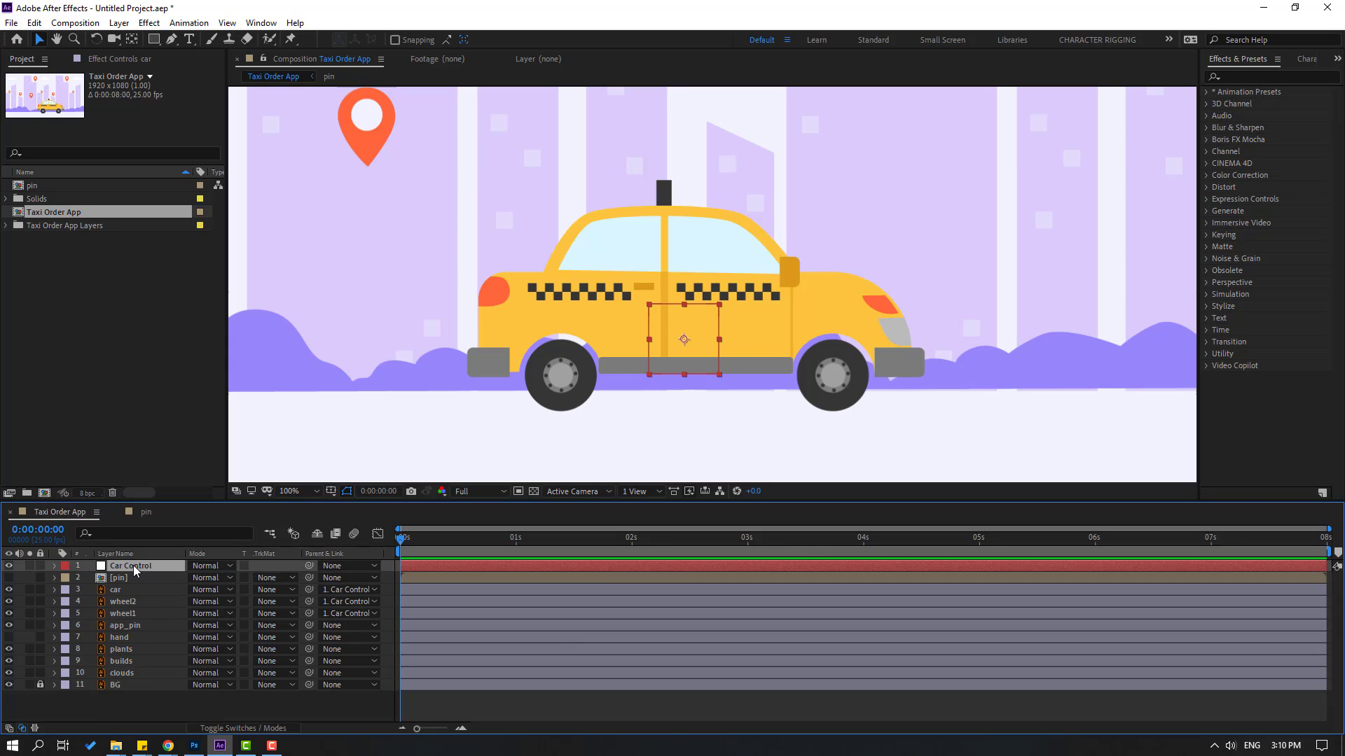
scroll(693, 351, "down", 2)
left_click_drag(444, 381, 461, 414)
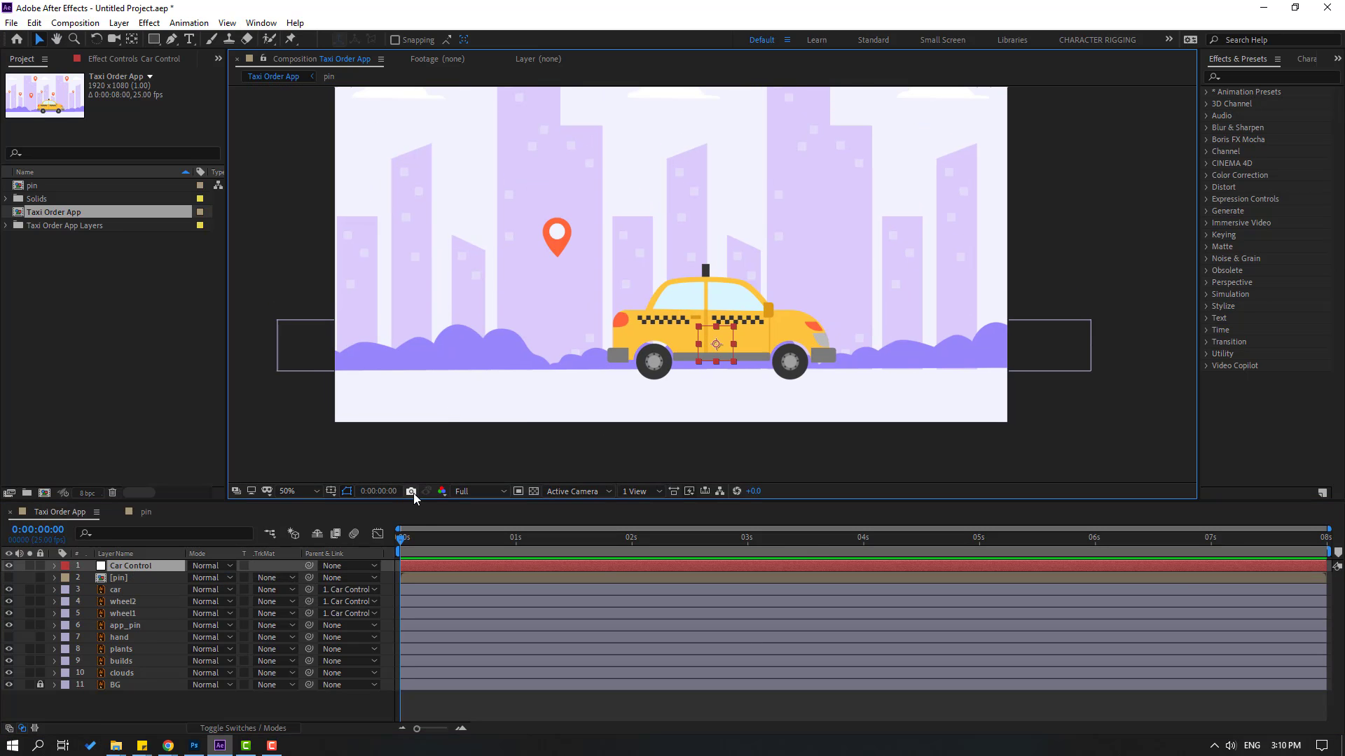
key("p")
left_click_drag(201, 577, 105, 579)
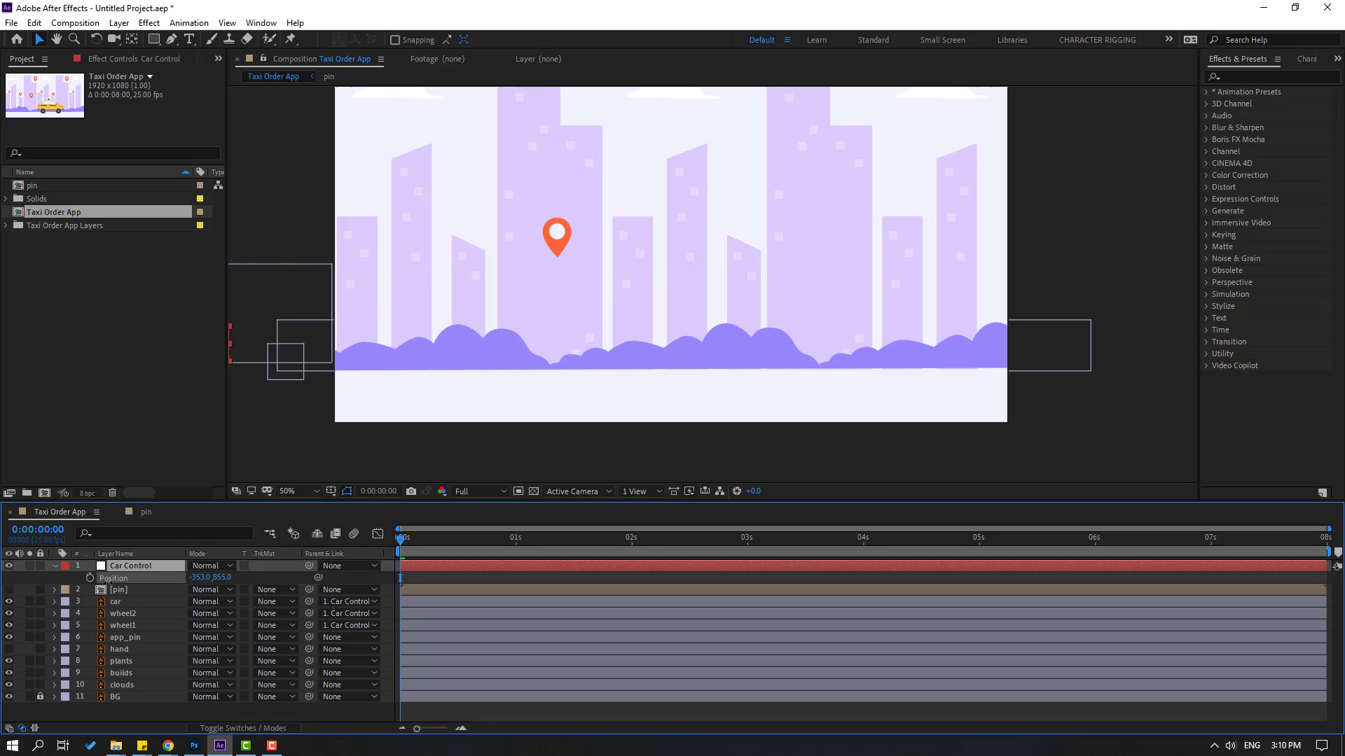
key("p")
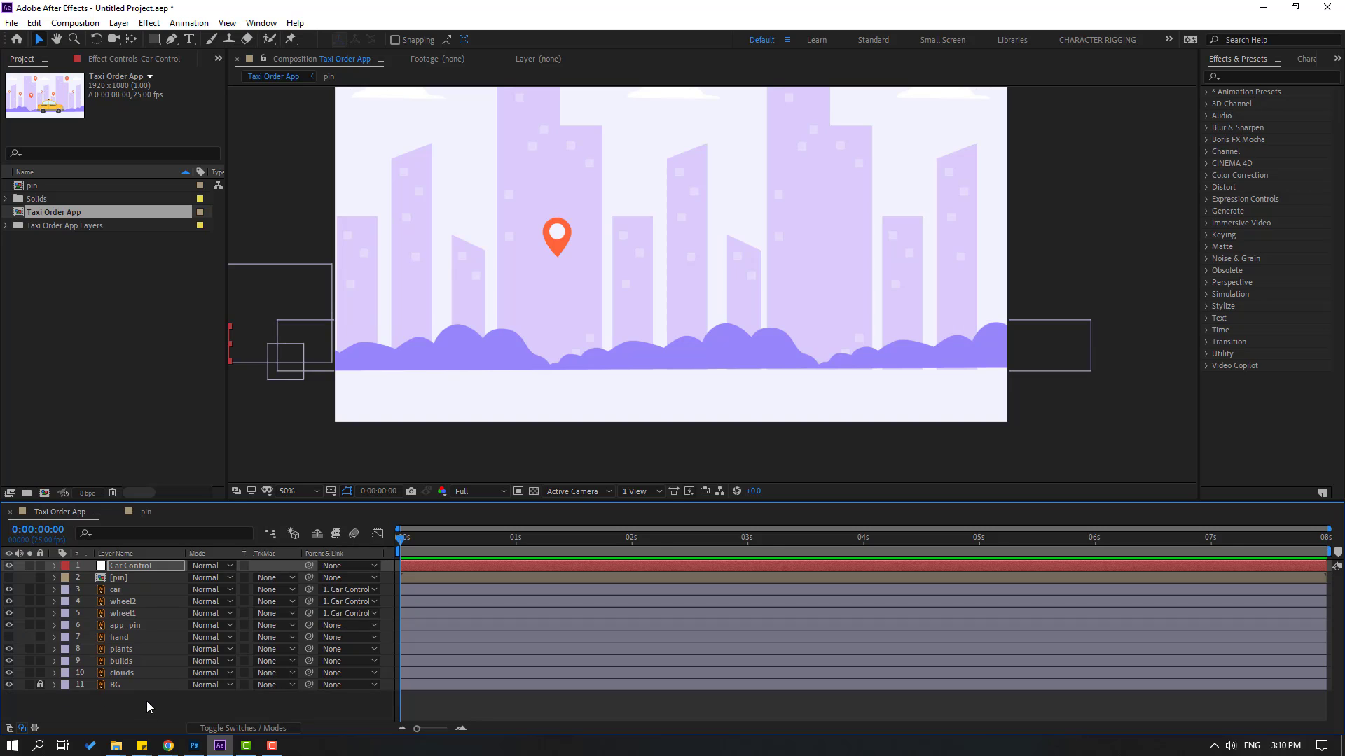
left_click(146, 701)
left_click(70, 638)
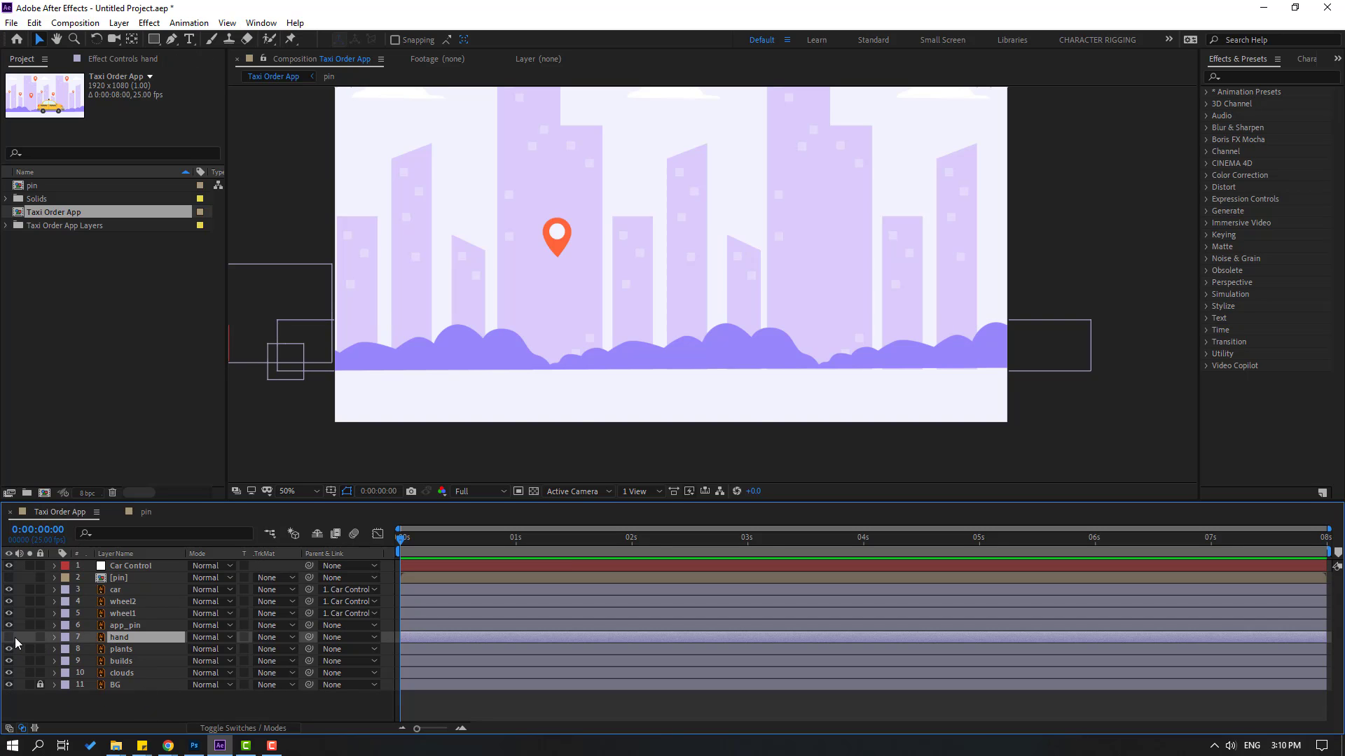
- Show the hand, anchor it at the sleeve bottom, scale it to 129%, and centre the phone
left_click(9, 637)
scroll(760, 221, "up", 1)
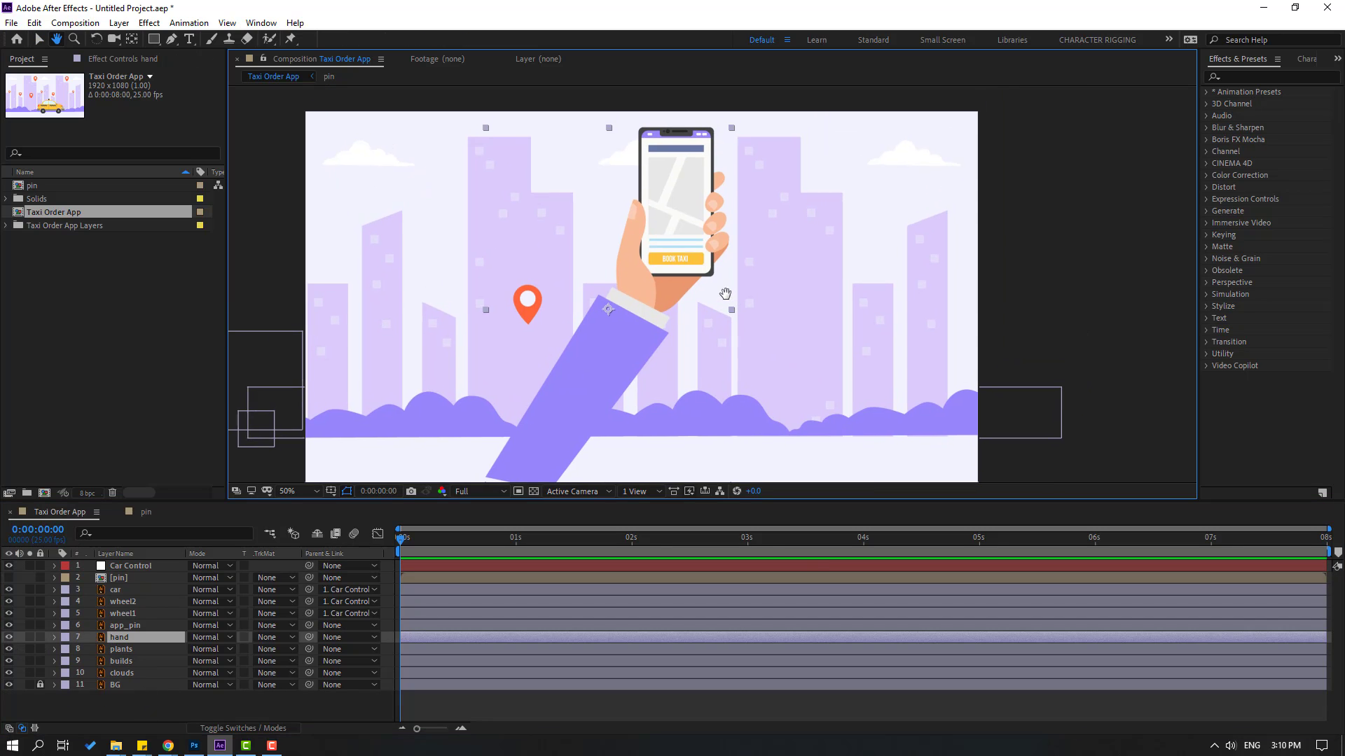
left_click(315, 491)
left_click(329, 258)
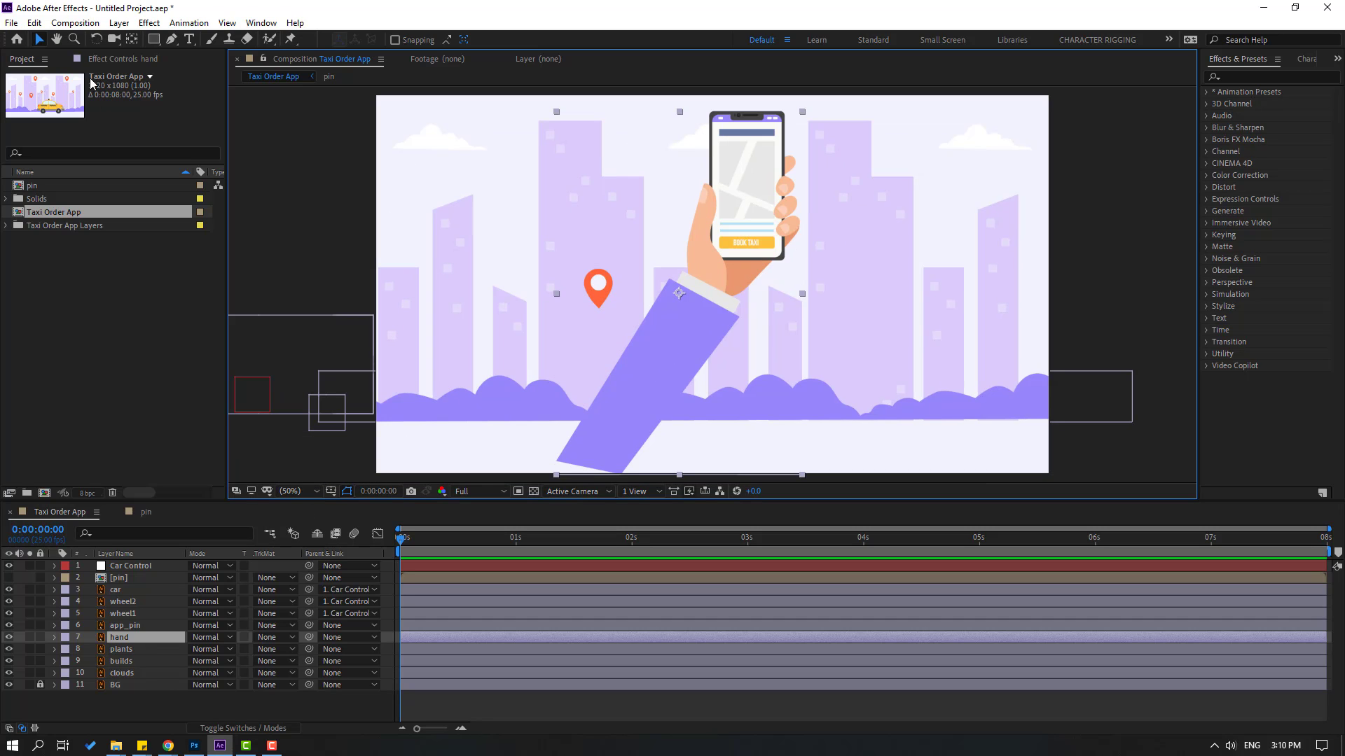
left_click(132, 39)
left_click_drag(678, 294, 593, 460)
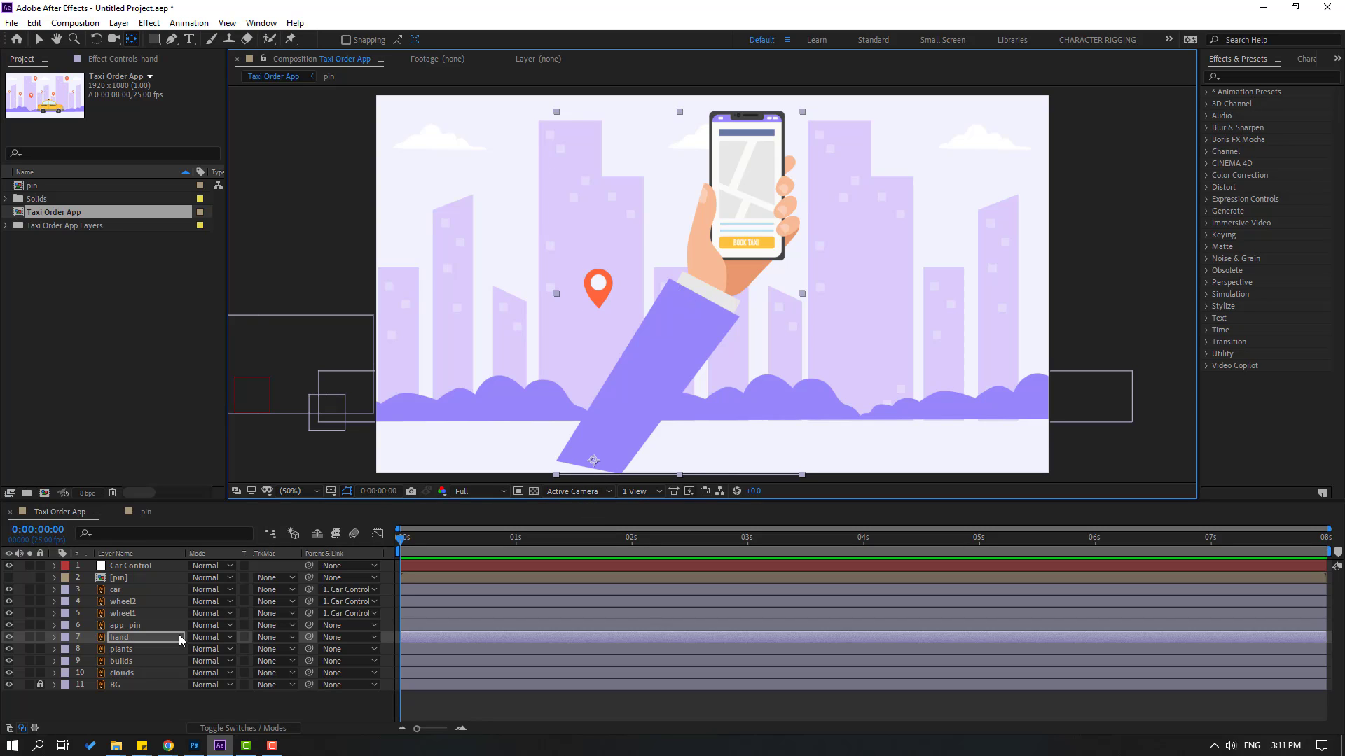
key("s")
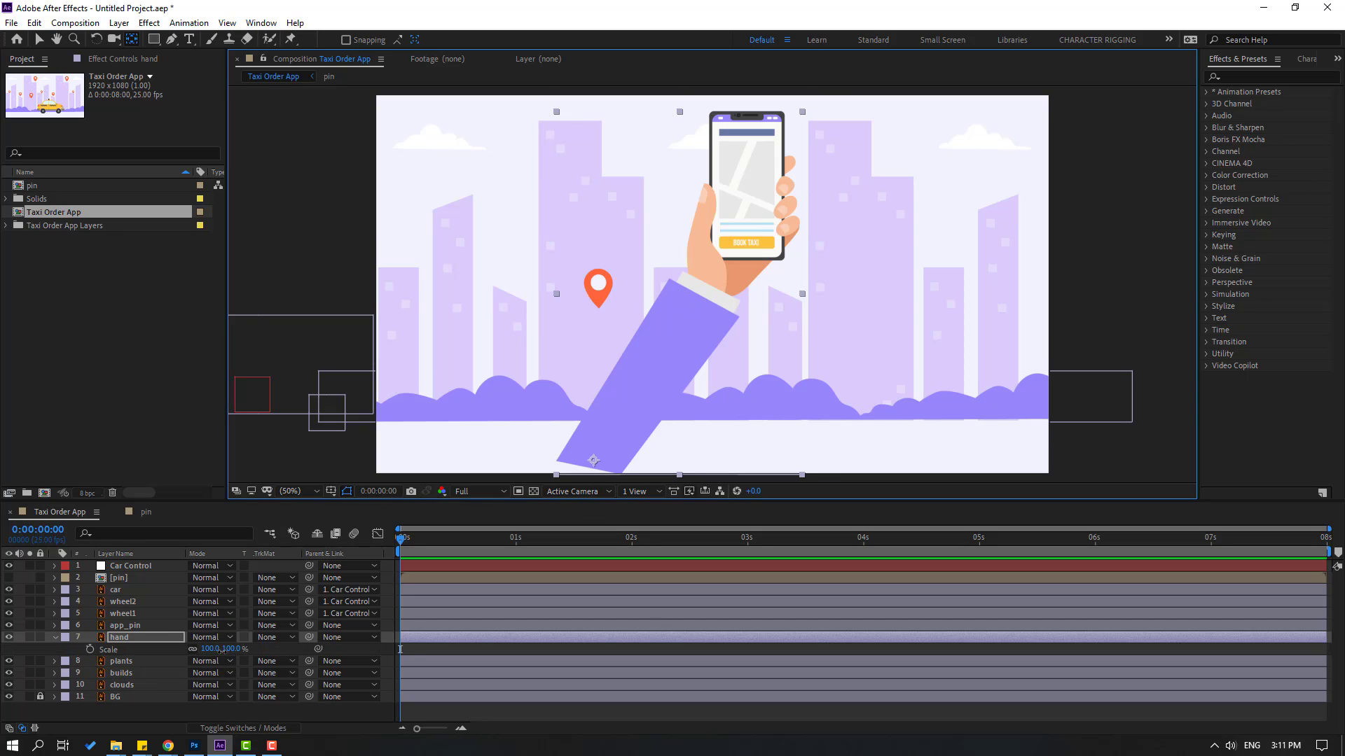
left_click_drag(221, 650, 640, 271)
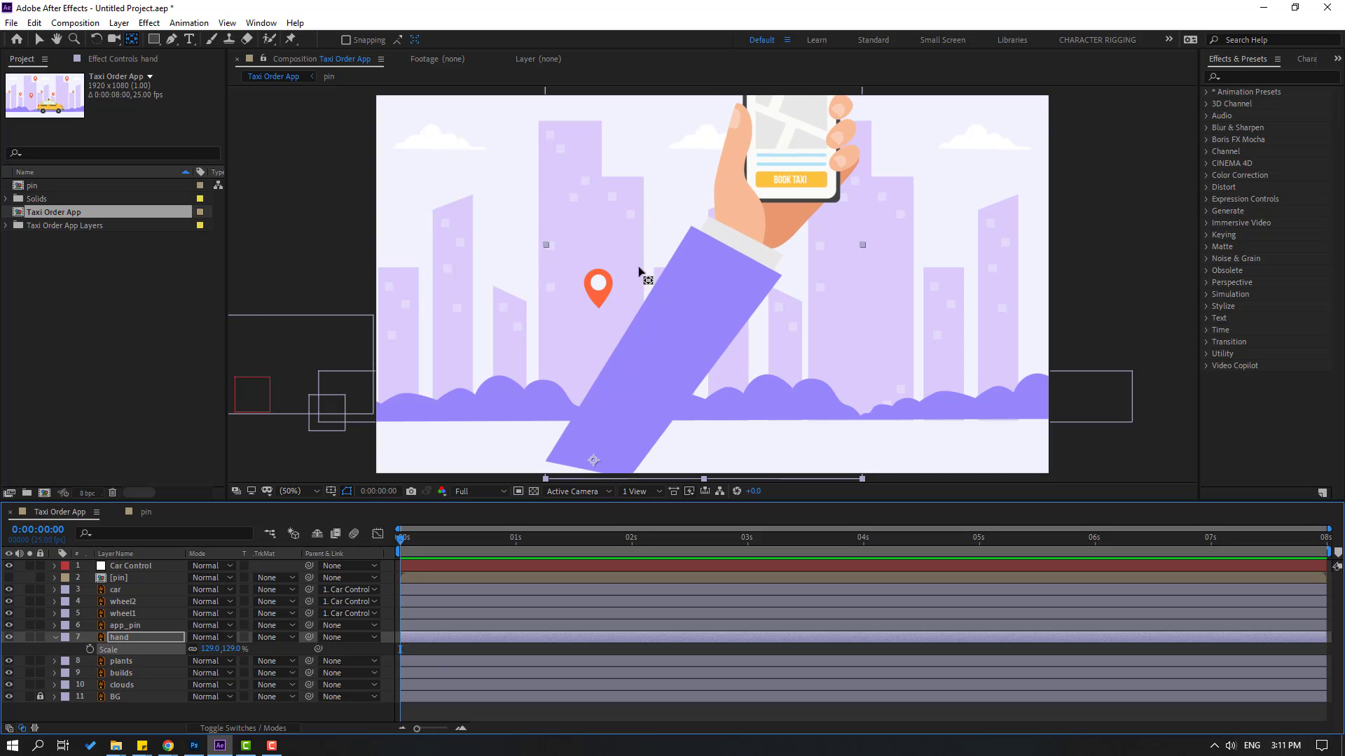
left_click(38, 39)
left_click_drag(775, 179, 546, 330)
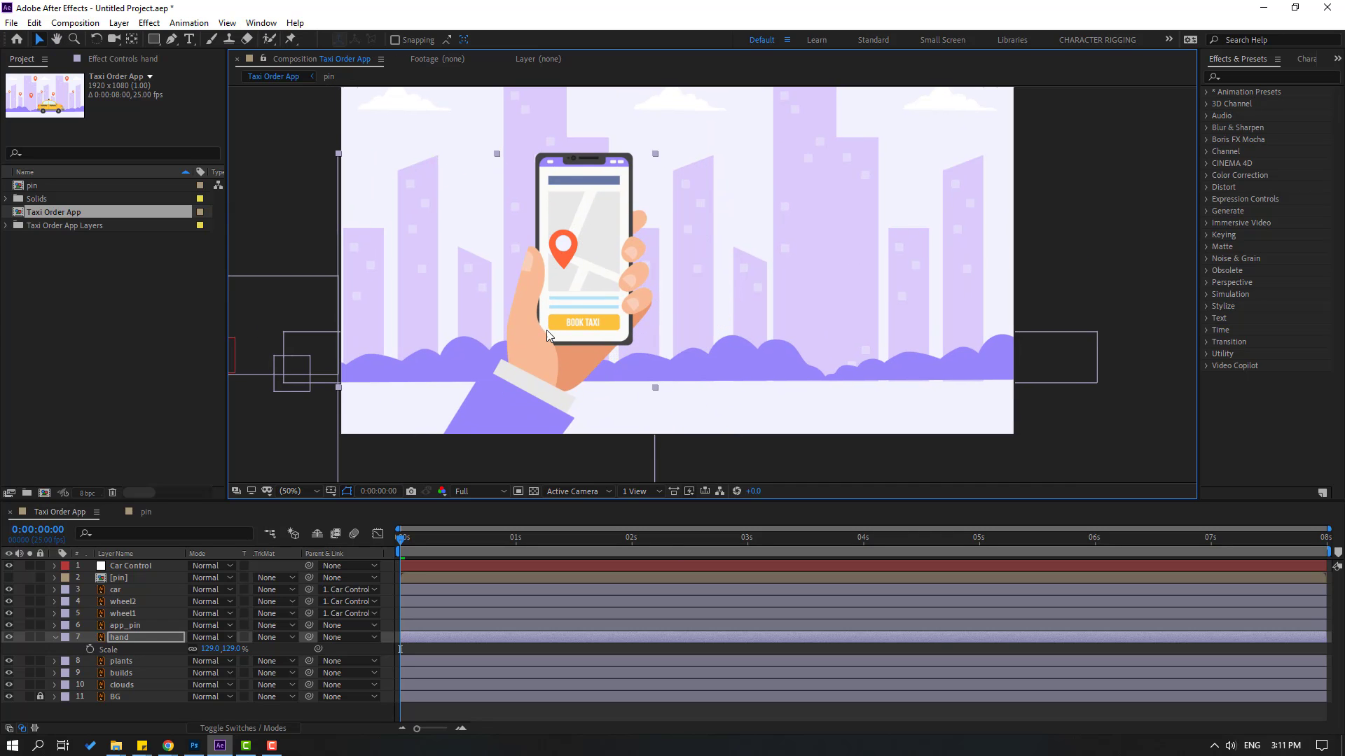
- Parent app_pin to the hand layer and place it at the top of the phone screen
left_click(130, 626)
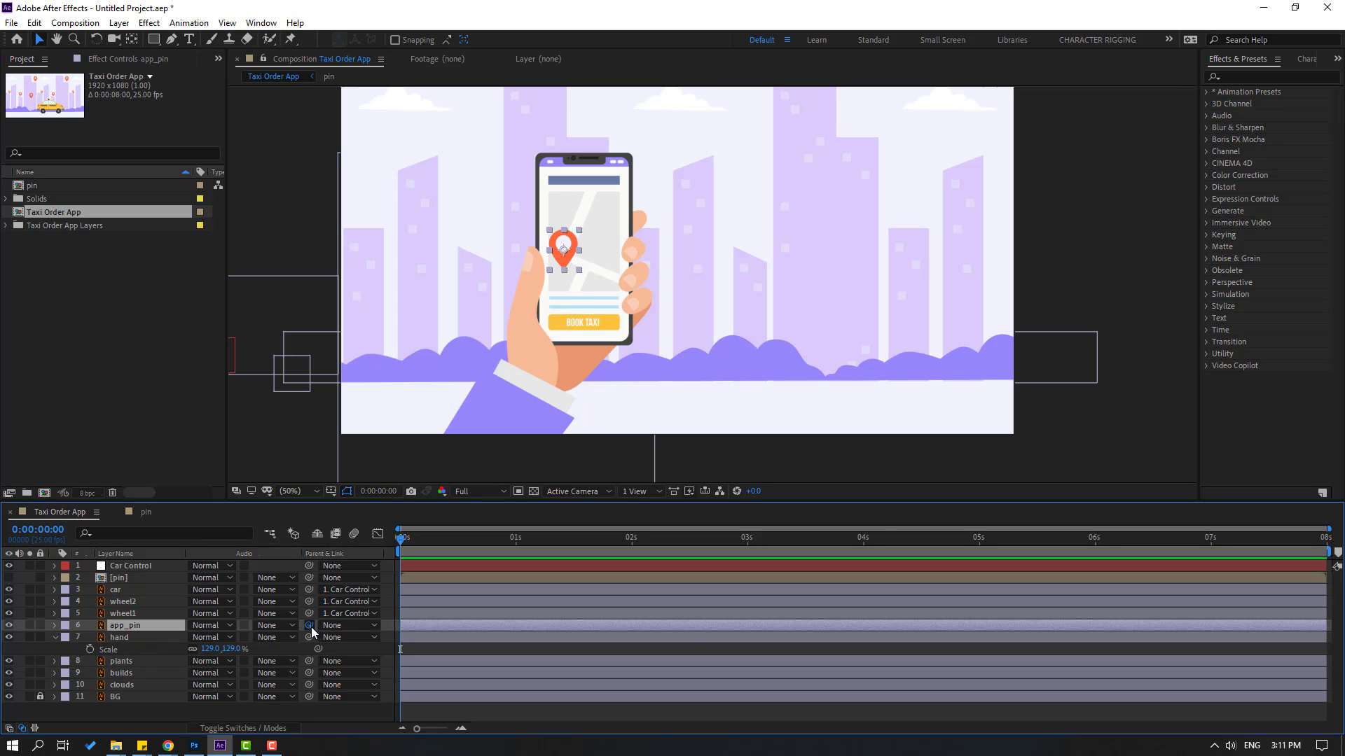
left_click_drag(309, 625, 117, 636)
left_click_drag(564, 250, 592, 174)
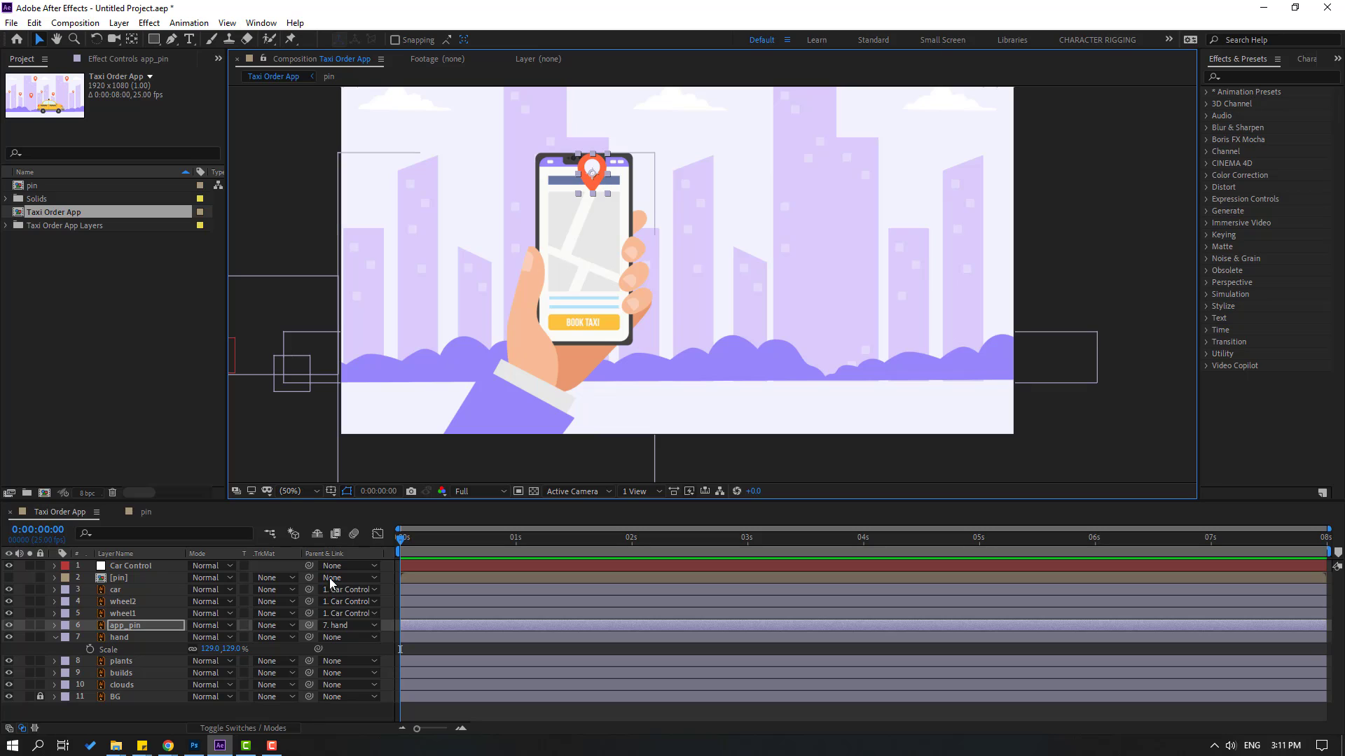
- Move the hand's anchor point with the Pan Behind tool and set its Rotation to -112°
left_click(127, 641)
key("comma")
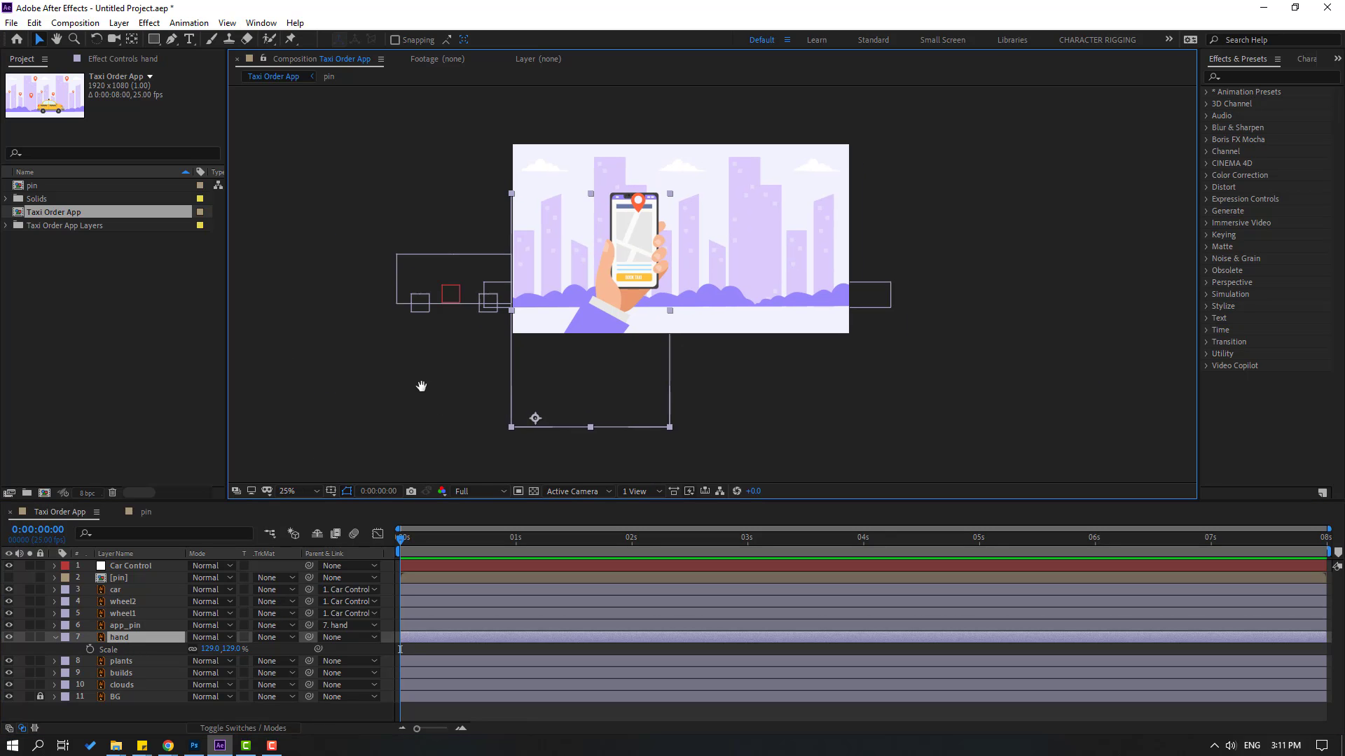
left_click_drag(421, 385, 362, 363)
key("y")
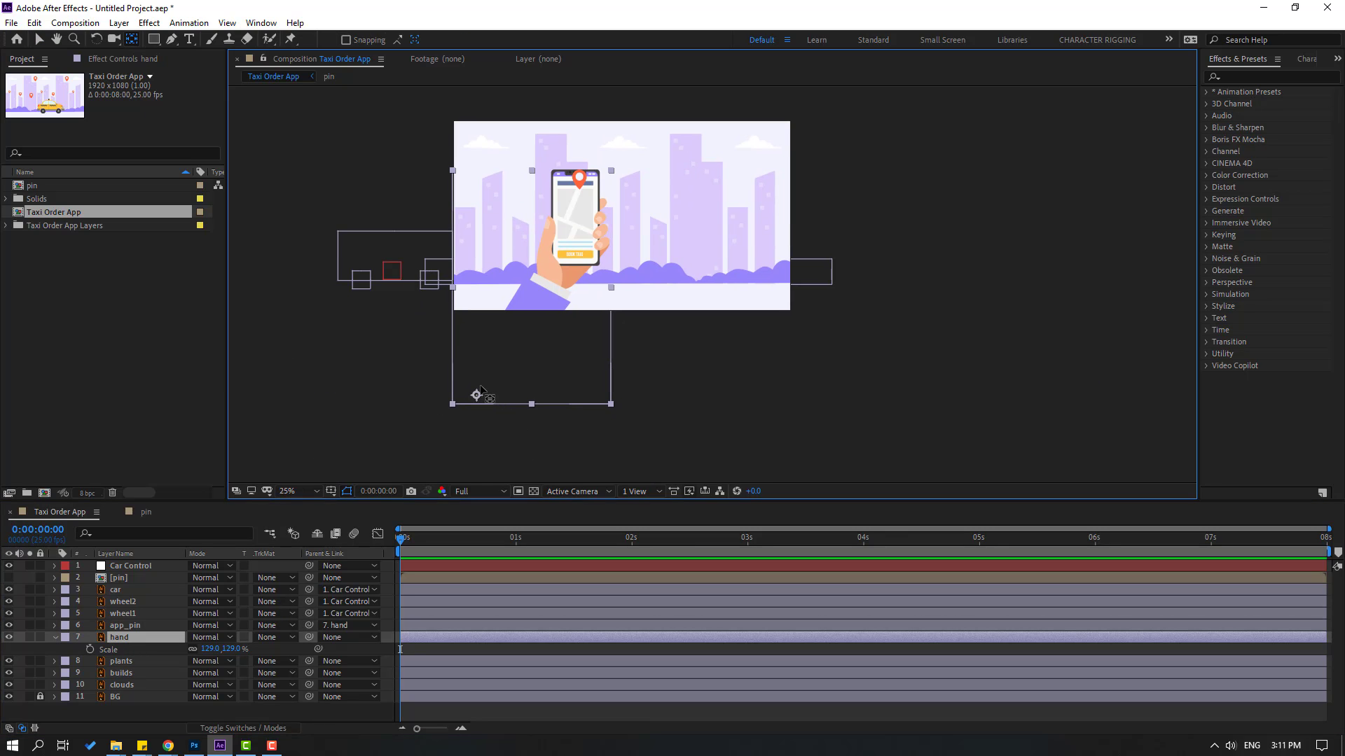
left_click_drag(481, 390, 502, 362)
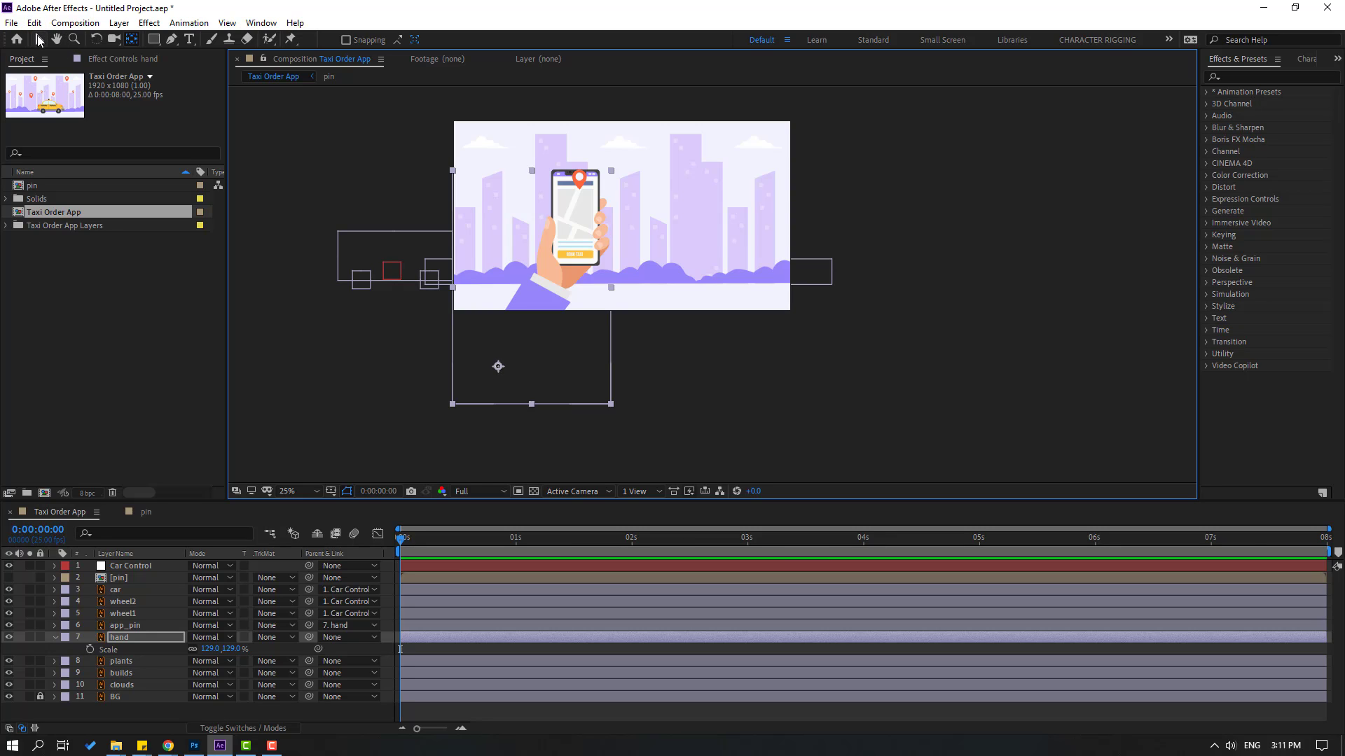
left_click(39, 40)
key("r")
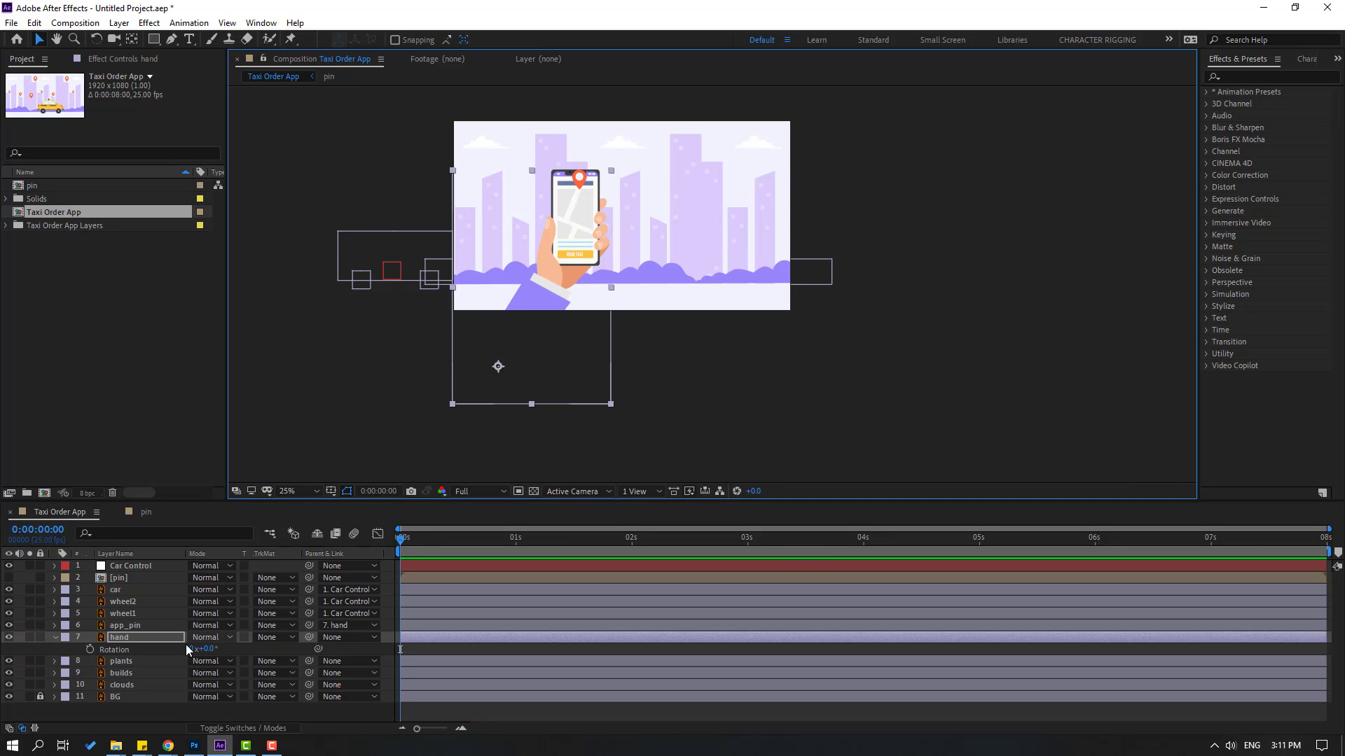
left_click_drag(210, 649, 154, 669)
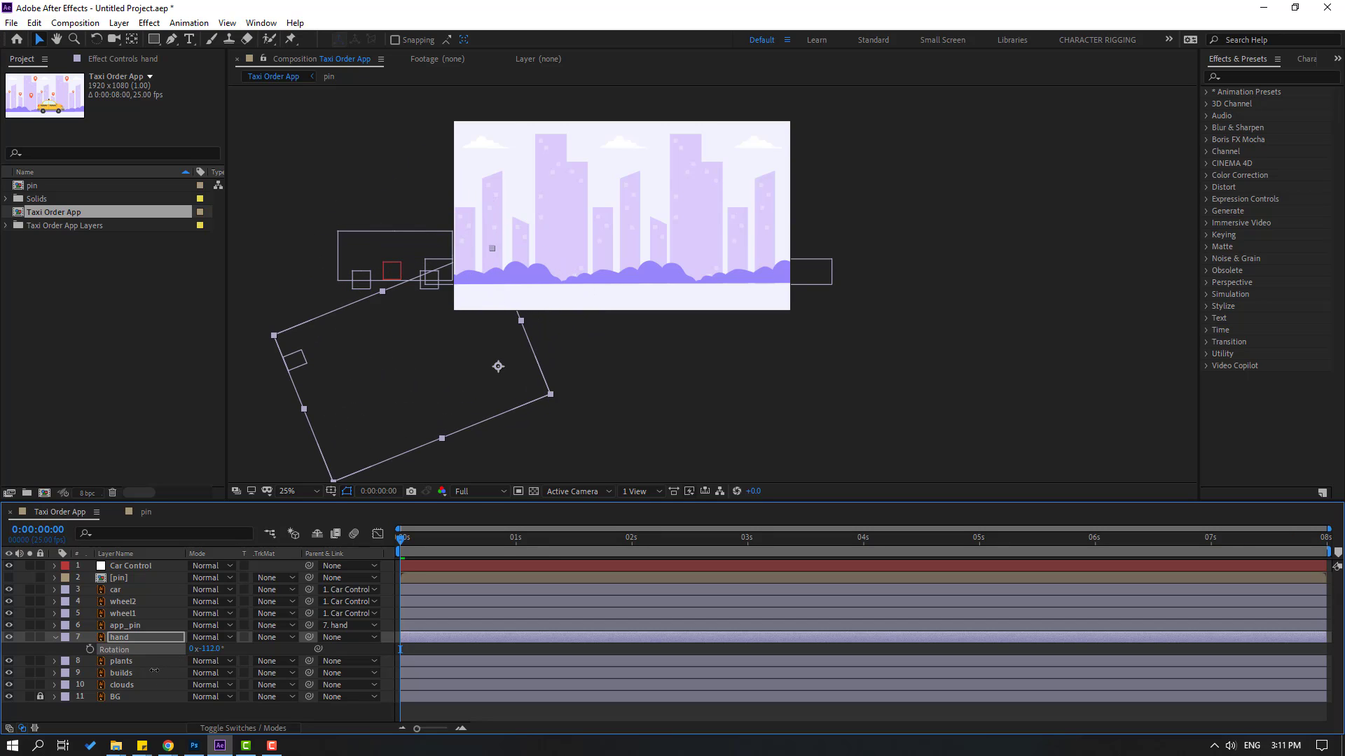
- Keyframe the hand's Rotation at -110° at 0s and +10° at frame 10
left_click(90, 650)
left_click(212, 649)
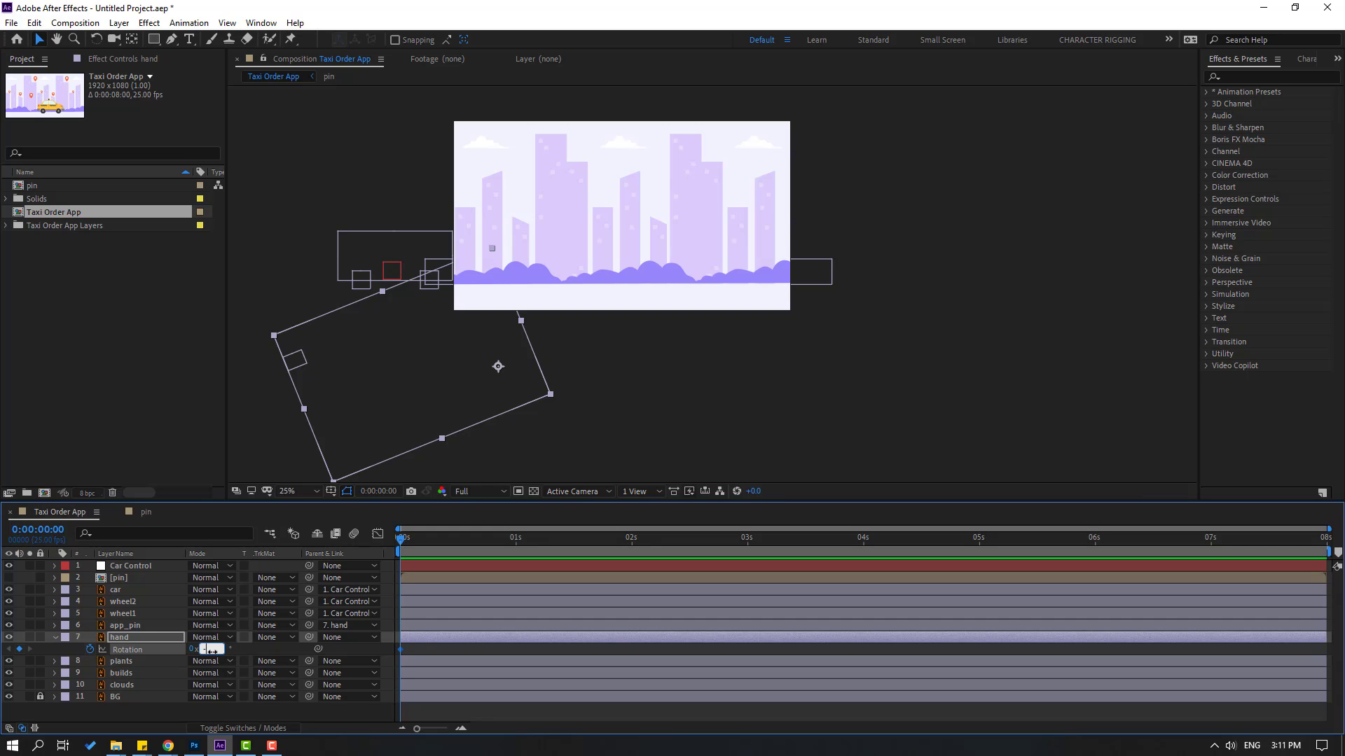
key("Return")
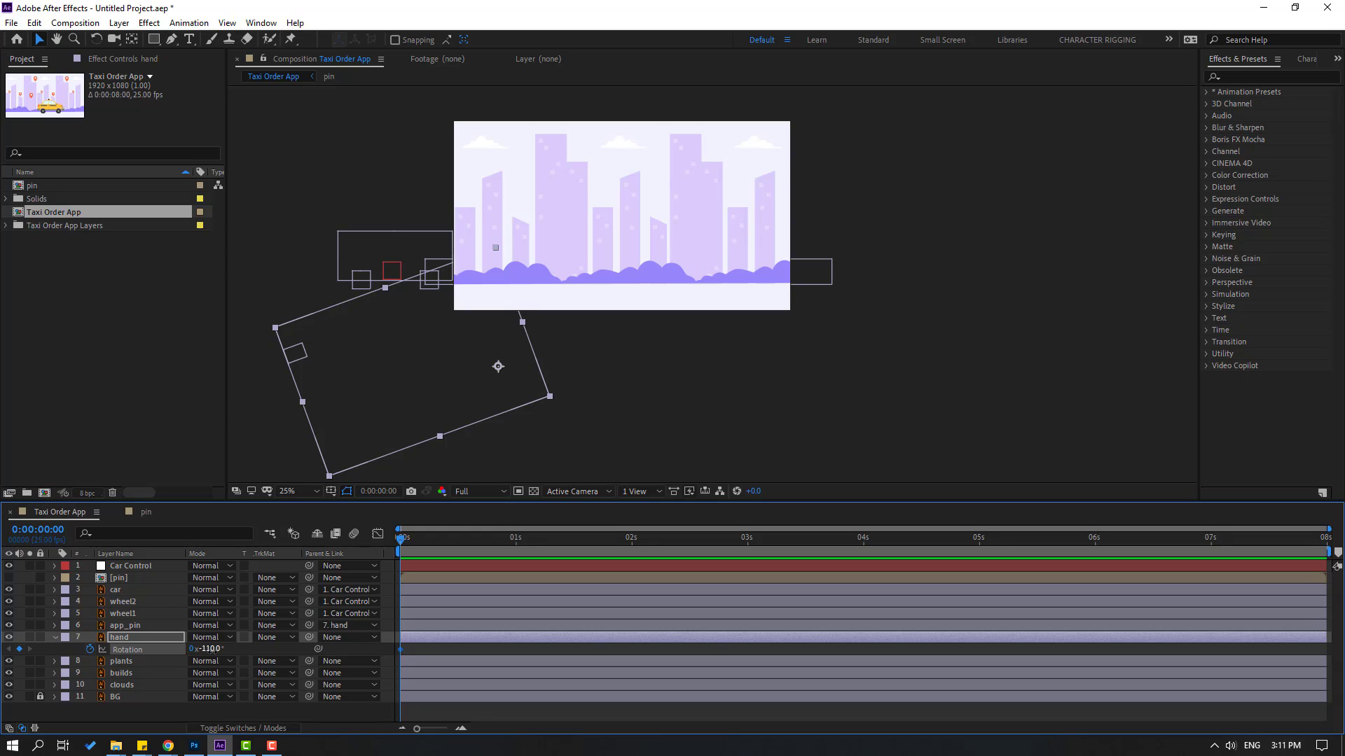
left_click(365, 491)
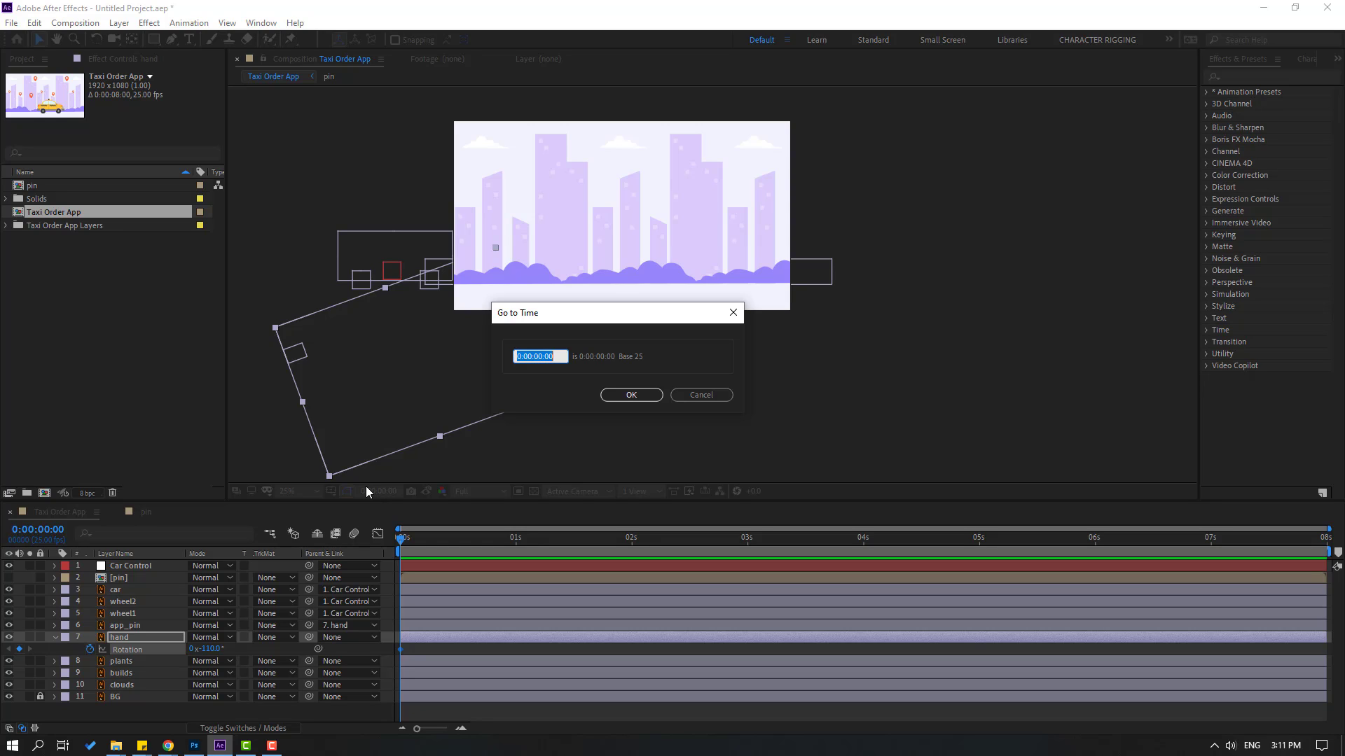
type("+")
type("10")
left_click(632, 393)
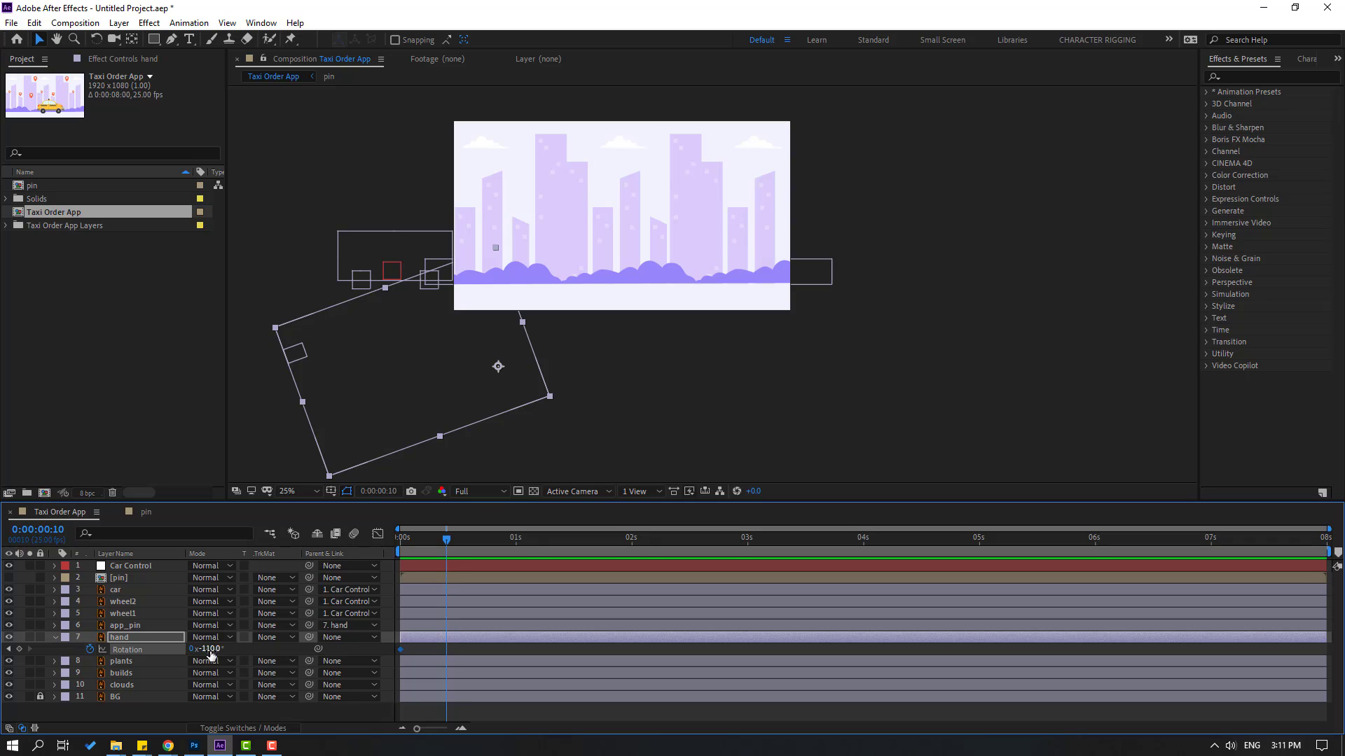
left_click_drag(210, 655, 290, 697)
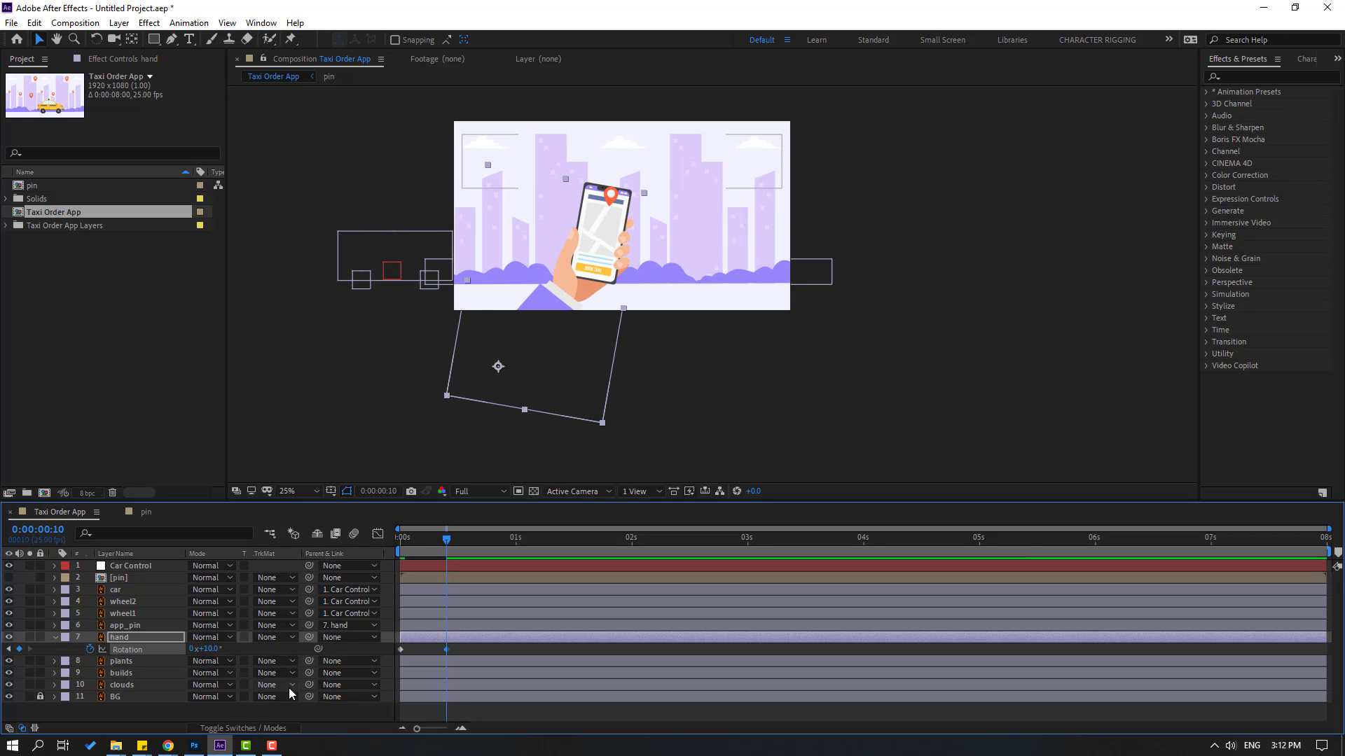
- Add Rotation keyframes of -5° at frame 20 and 2.5° at 0:00:01:05
key("shift+Page_Down")
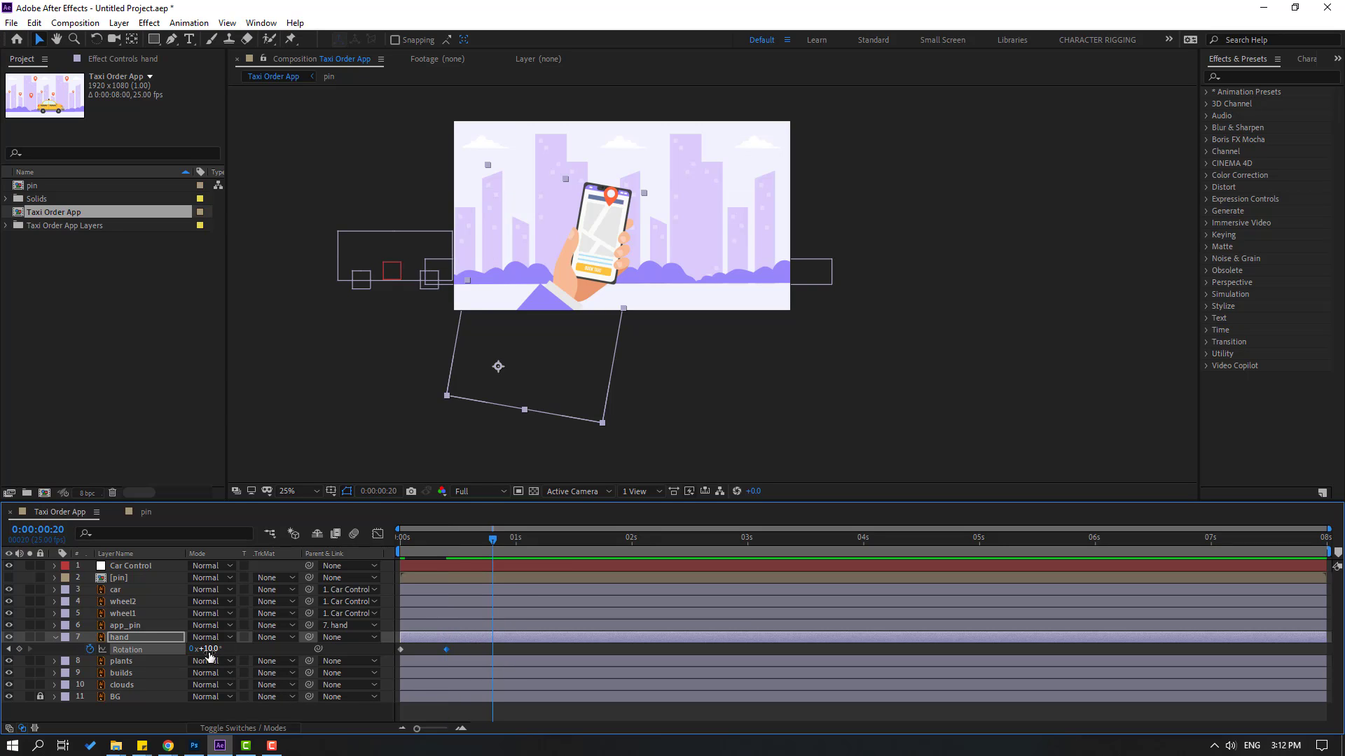
left_click(210, 650)
key("Return")
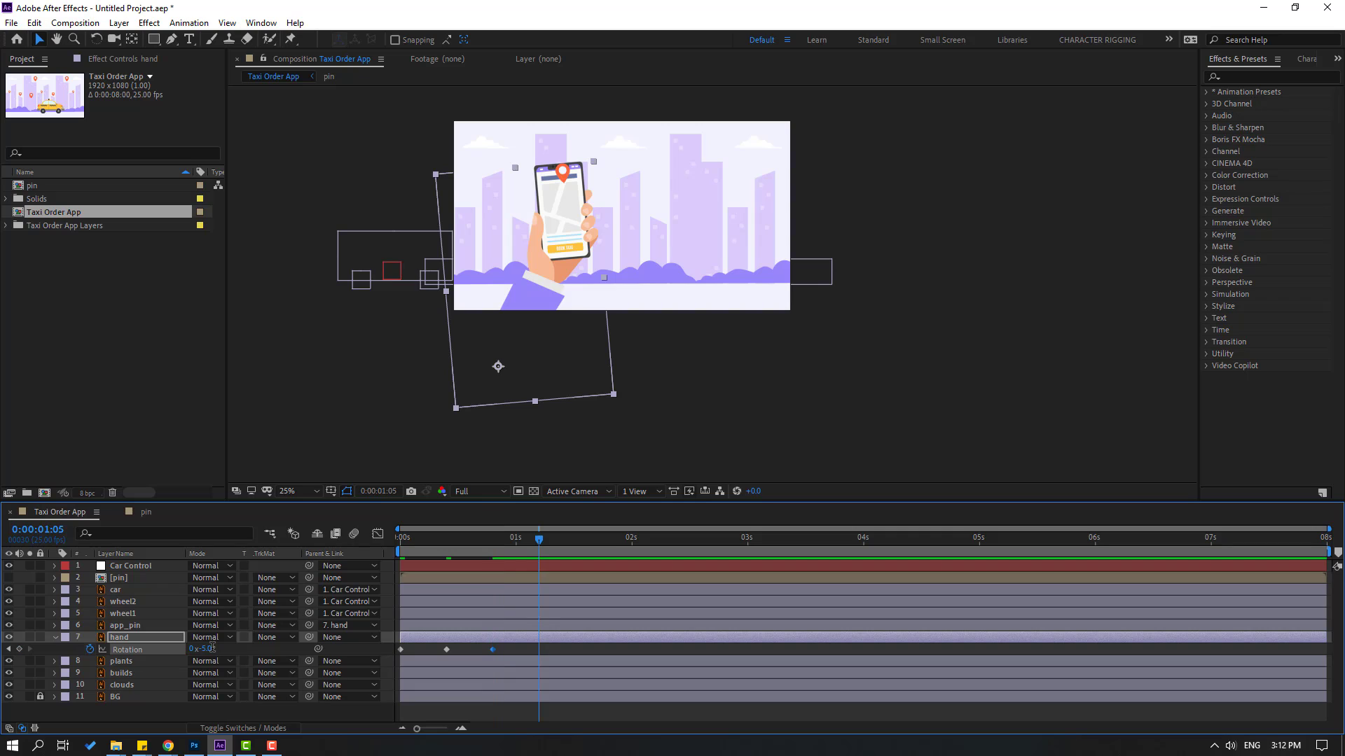
left_click(209, 649)
type("2")
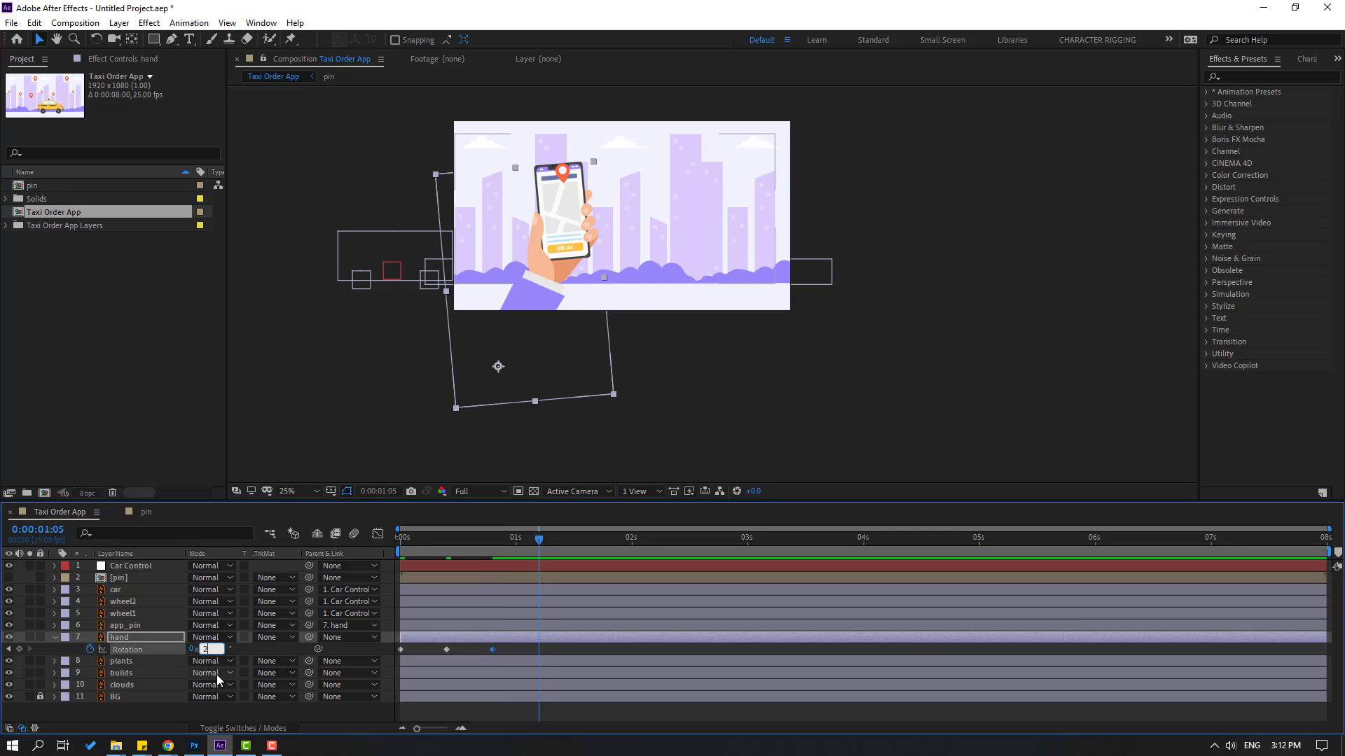
type(".5")
key("Return")
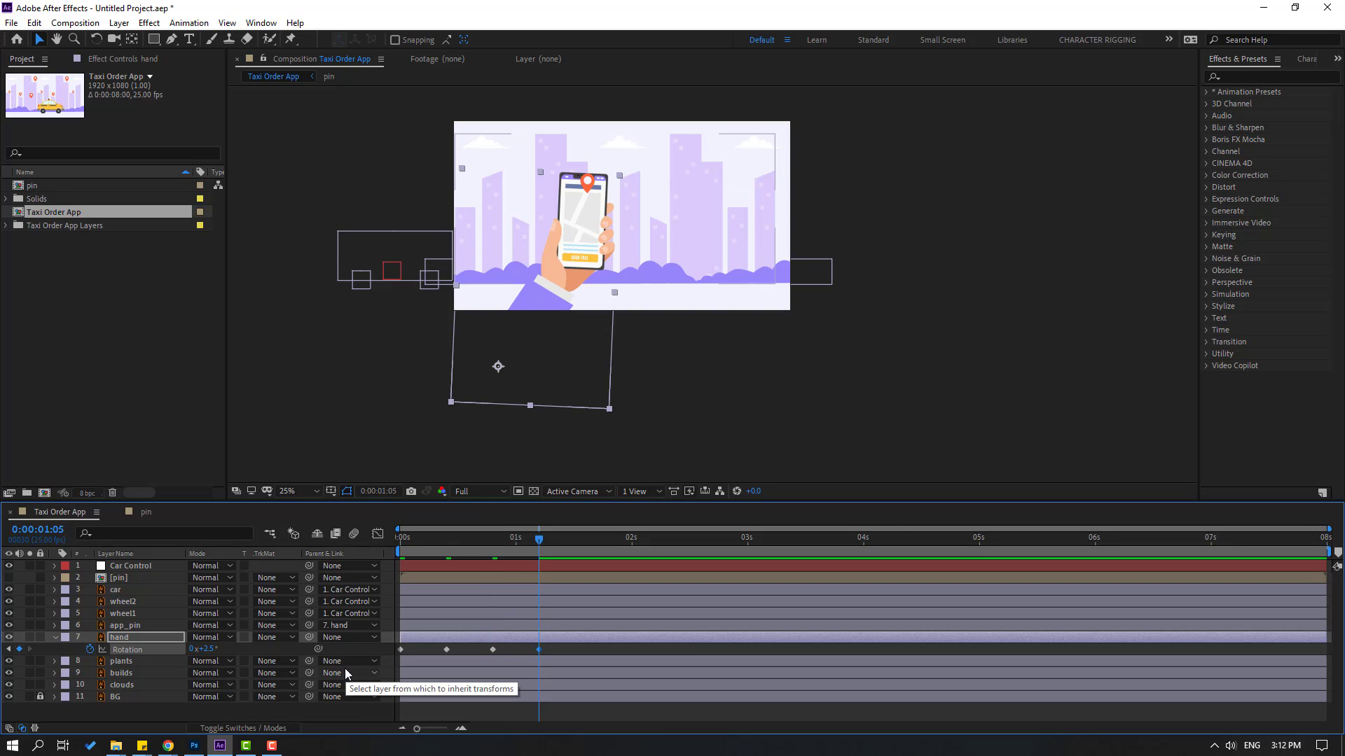
- Add Rotation keyframes of -1° at 0:00:01:15 and 0° at 0:00:02:00, then select all six
key("shift+Page_Down")
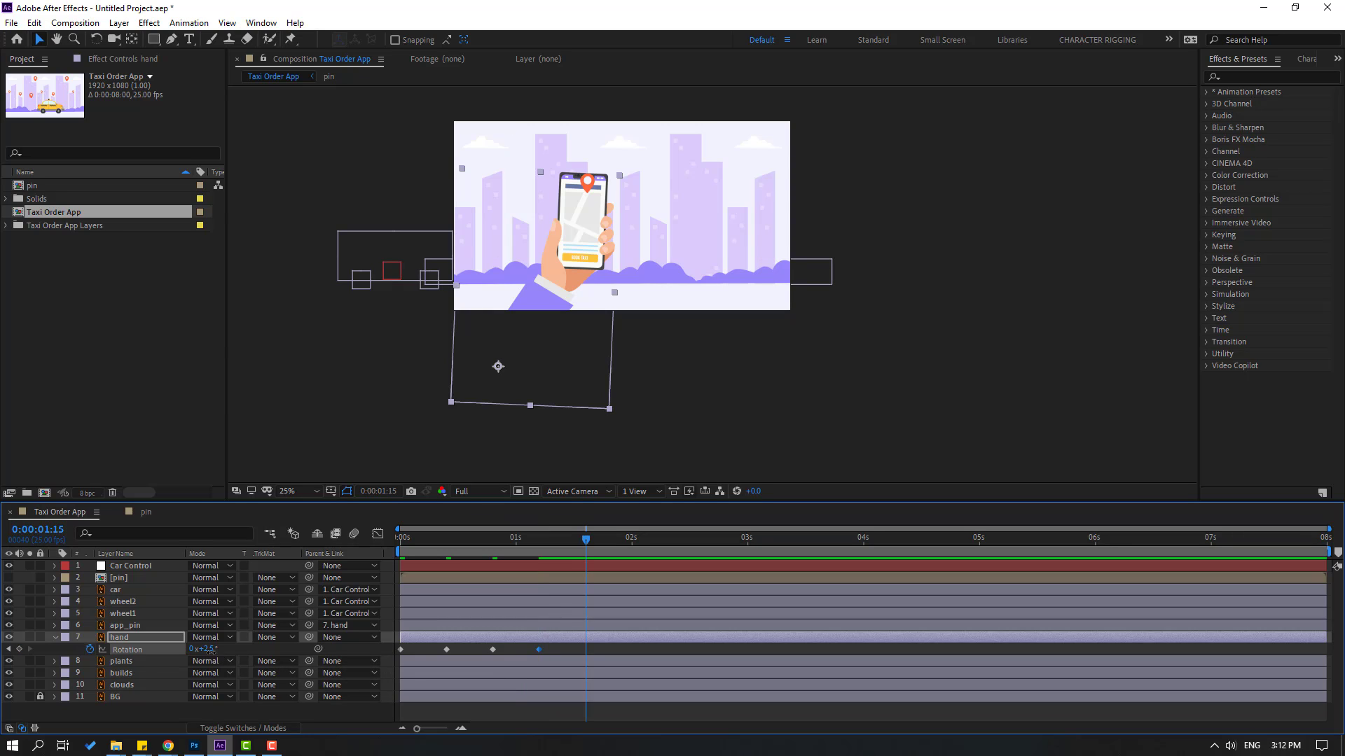
type("-1")
key("Return")
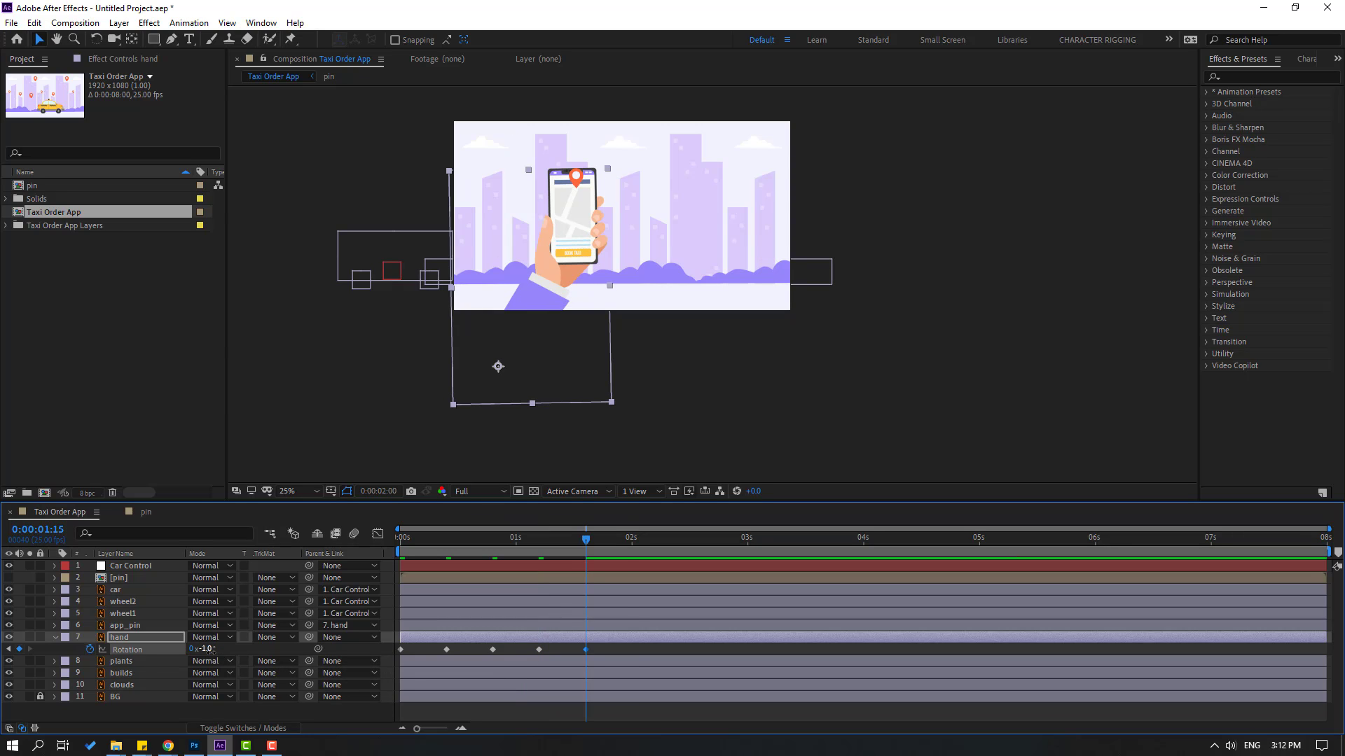
key("shift+Page_Down")
type("0")
key("Return")
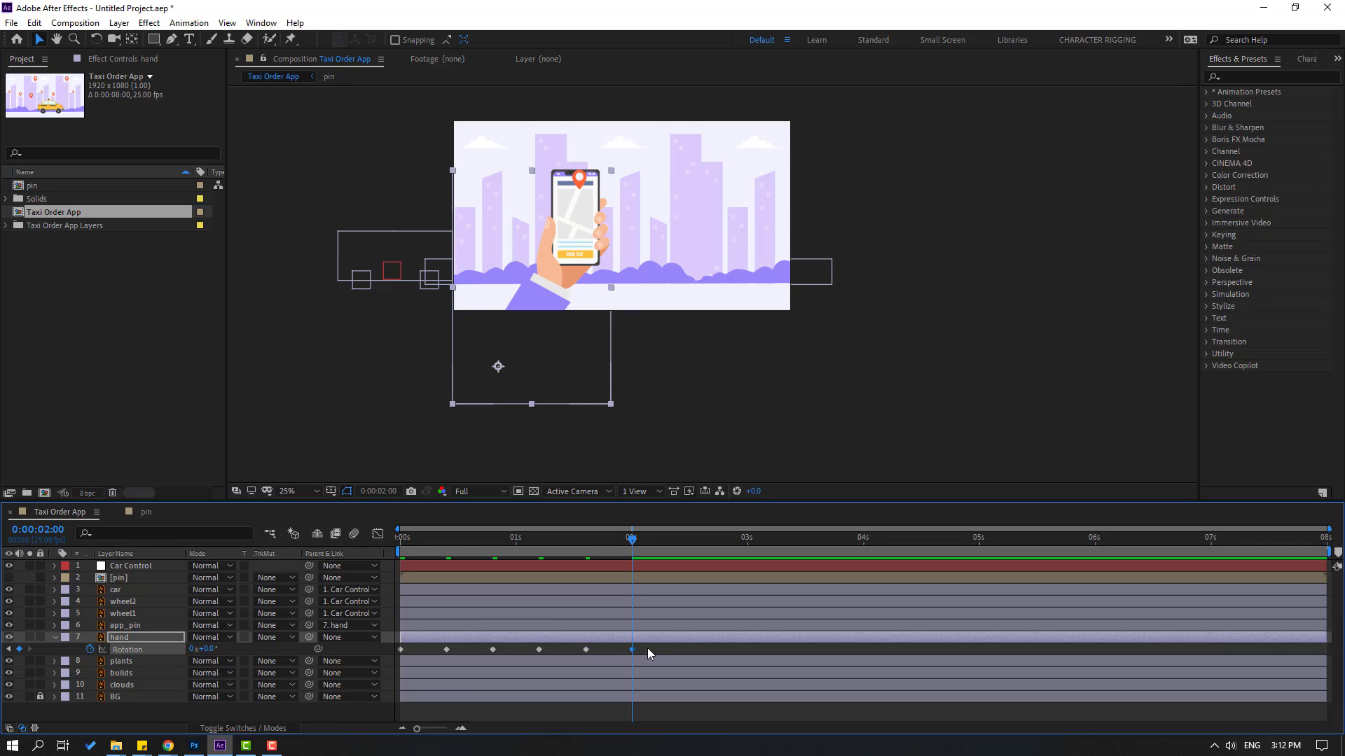
left_click_drag(647, 648, 399, 664)
- Apply Easy Ease to the hand's Rotation keyframes and preview the swing
right_click(493, 649)
mouse_move(560, 639)
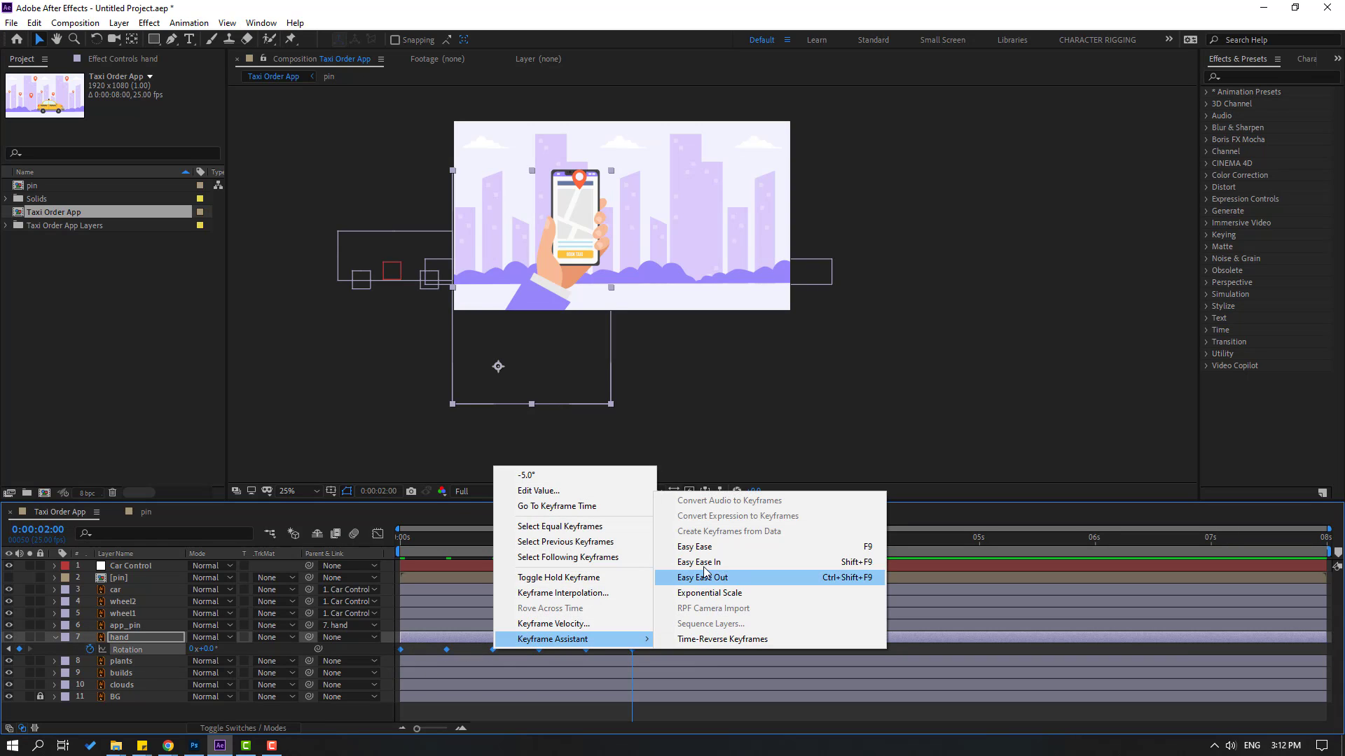
left_click(858, 557)
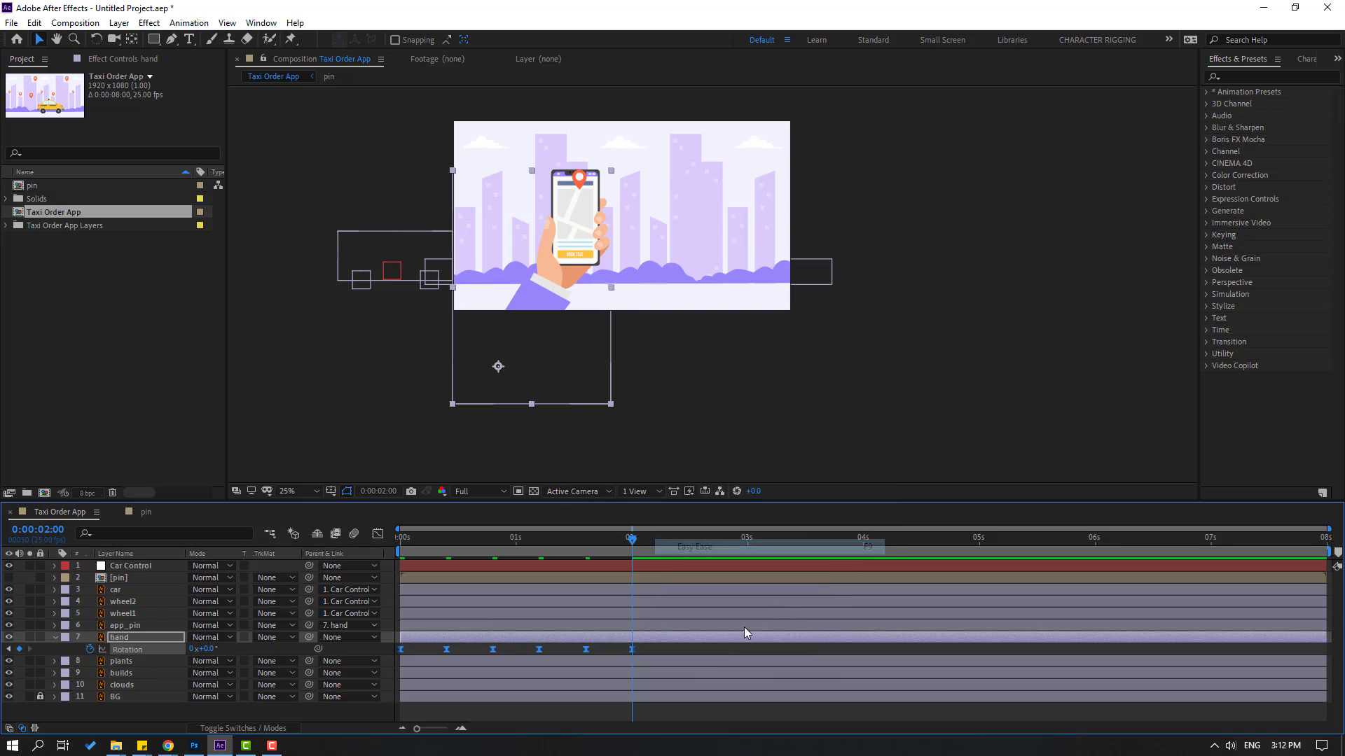
key("space")
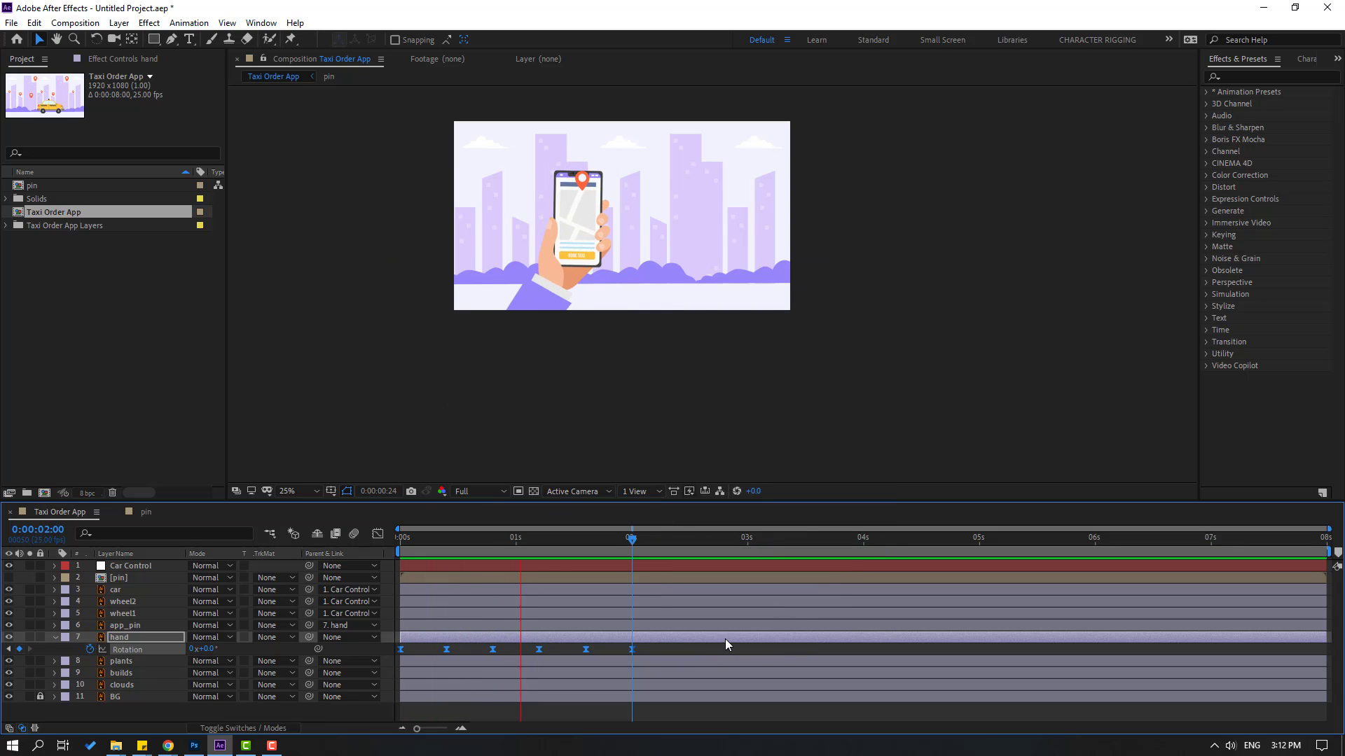
key("space")
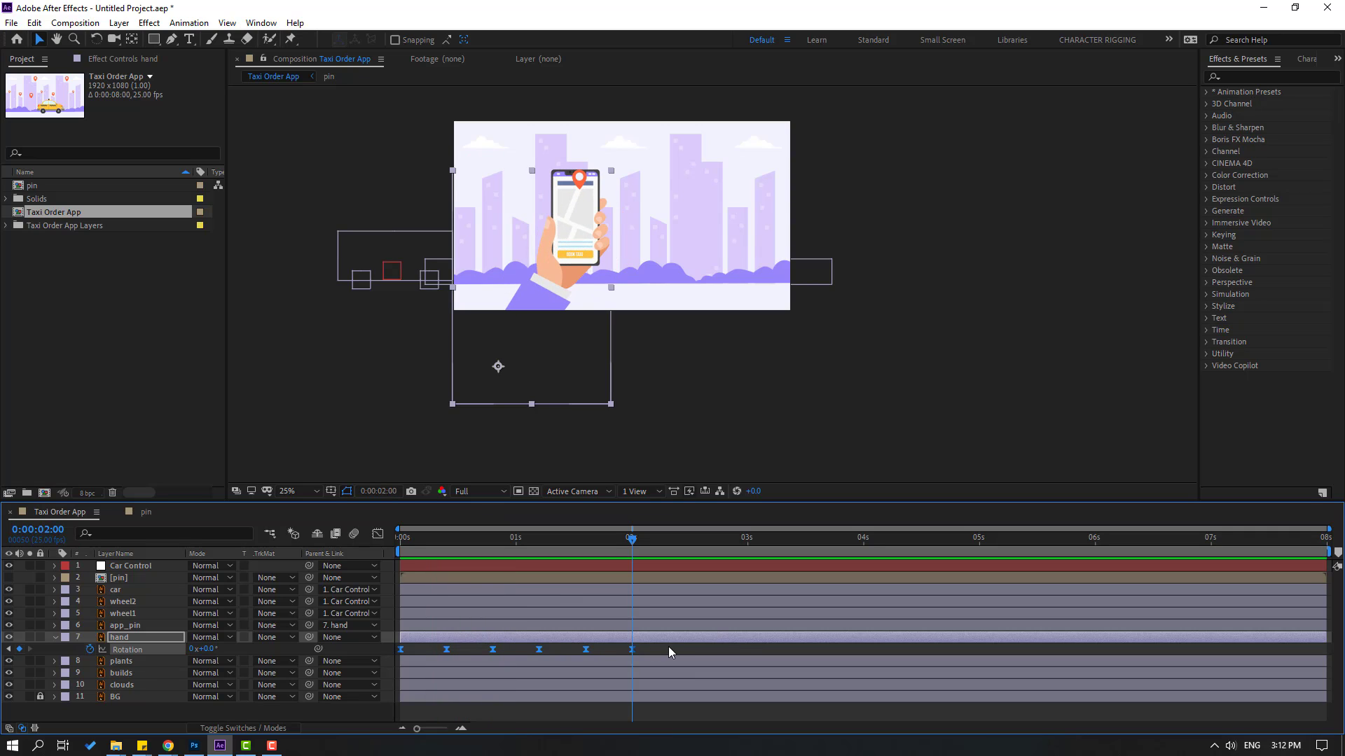
- Shift every Rotation keyframe after the first slightly later, so the swing settles near 0:00:02:04
left_click_drag(668, 647, 472, 655)
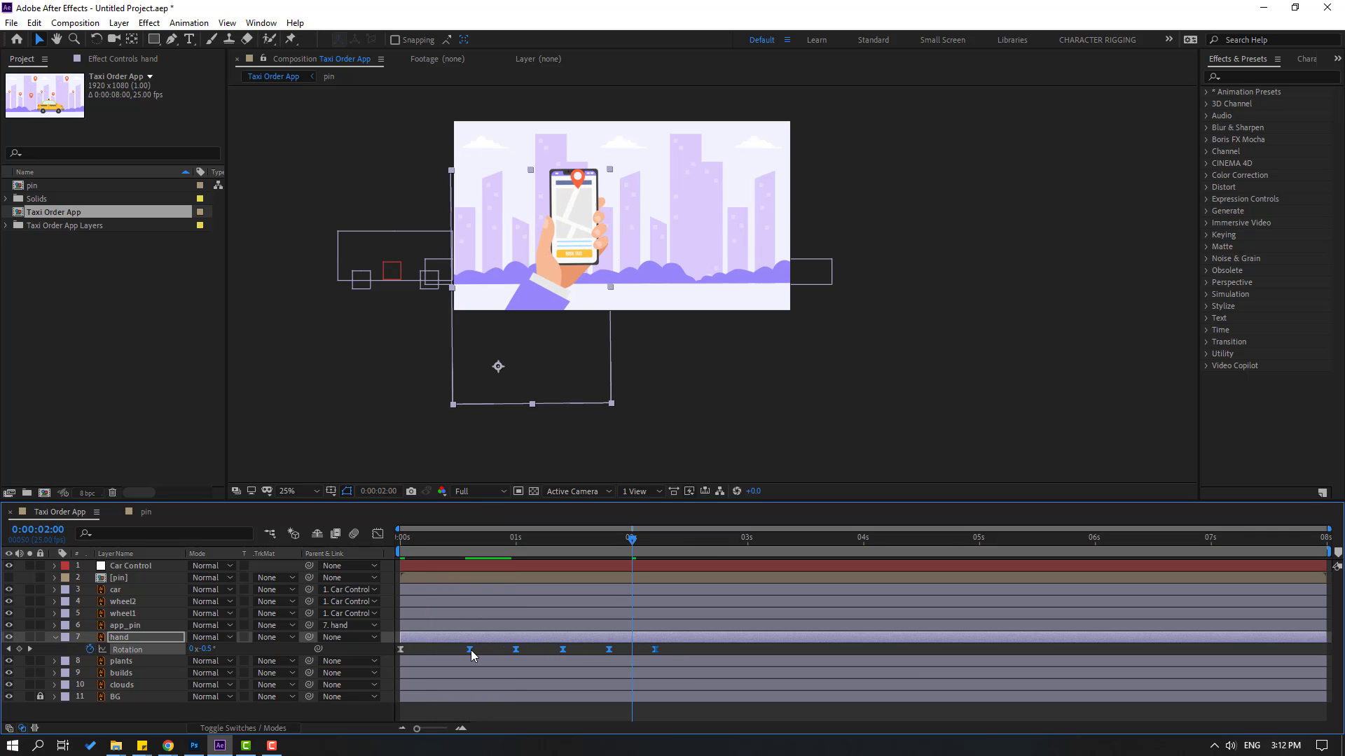
key("space")
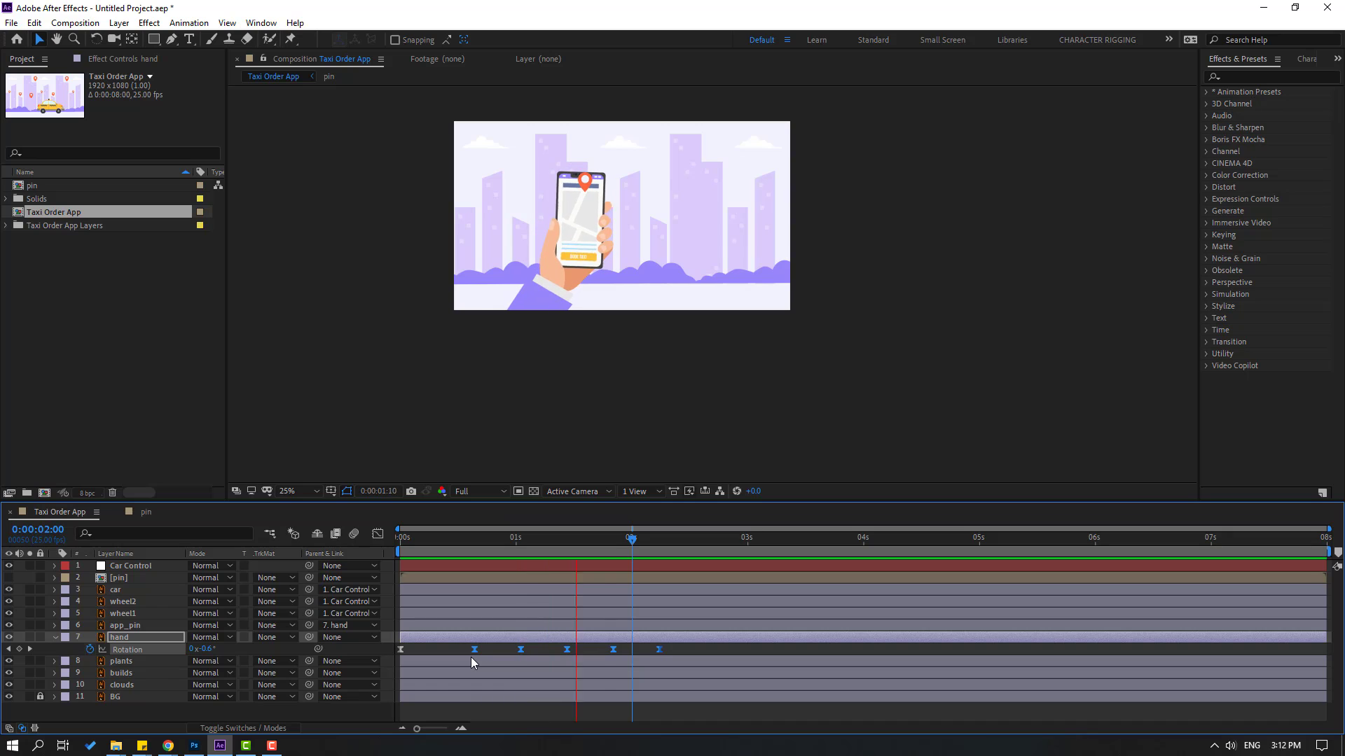
left_click(646, 537)
left_click(654, 538)
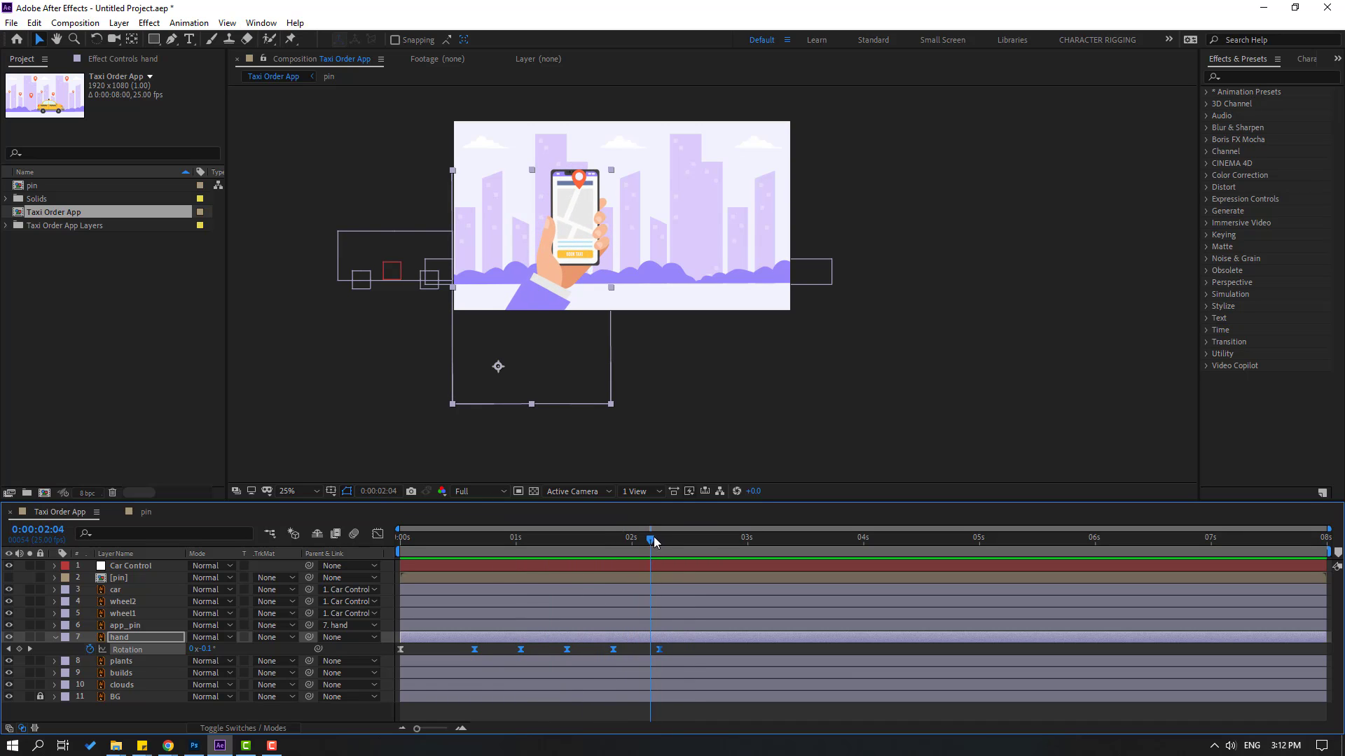
left_click(123, 626)
scroll(664, 322, "up", 4)
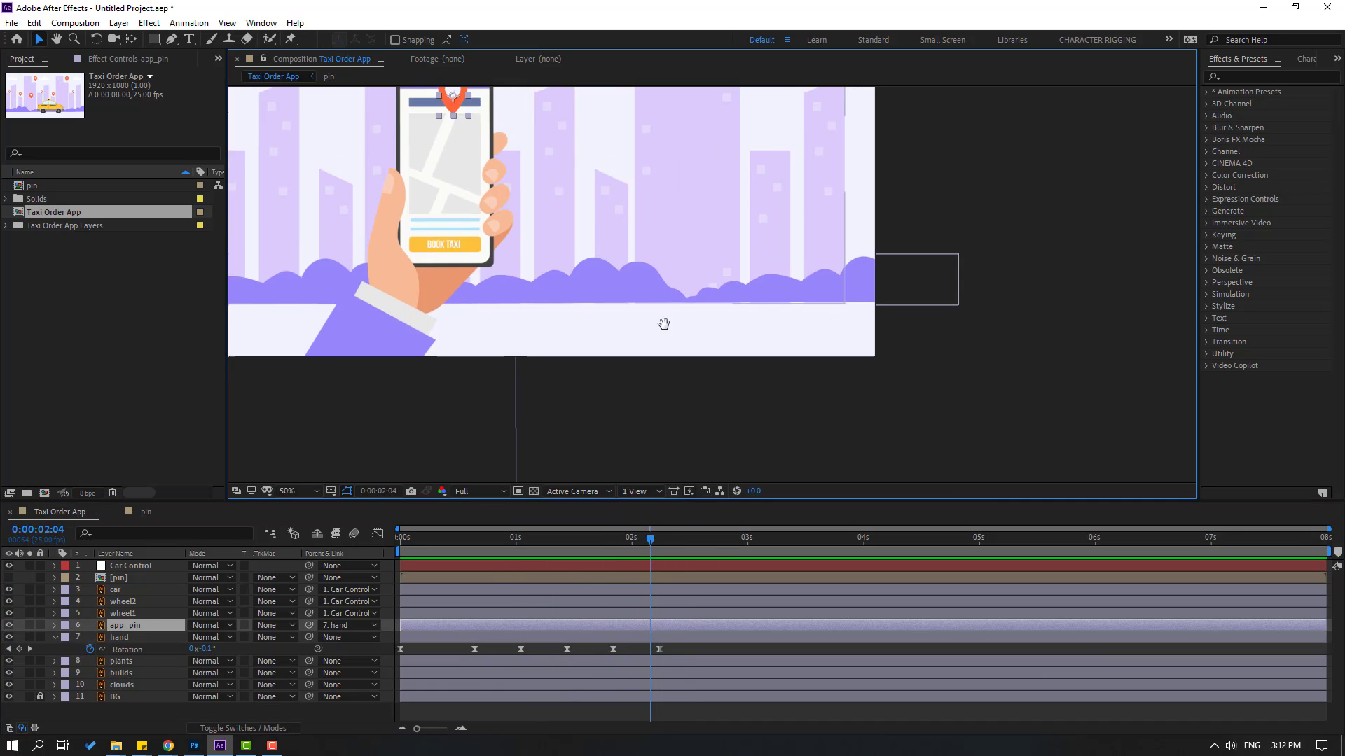
- Move app_pin's anchor point to its tip and set a Position keyframe at 0:00:02:04
left_click(133, 40)
left_click_drag(527, 235, 526, 264)
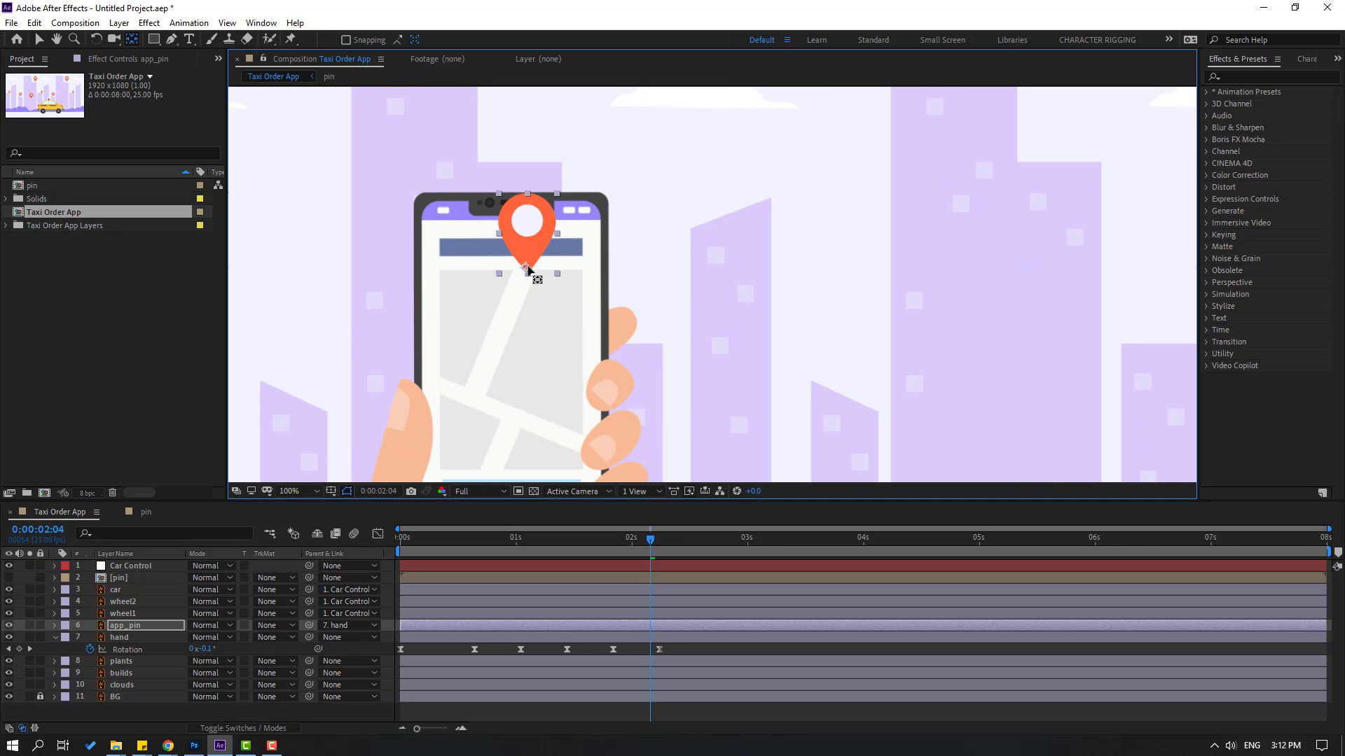
left_click(57, 39)
left_click_drag(511, 369, 553, 264)
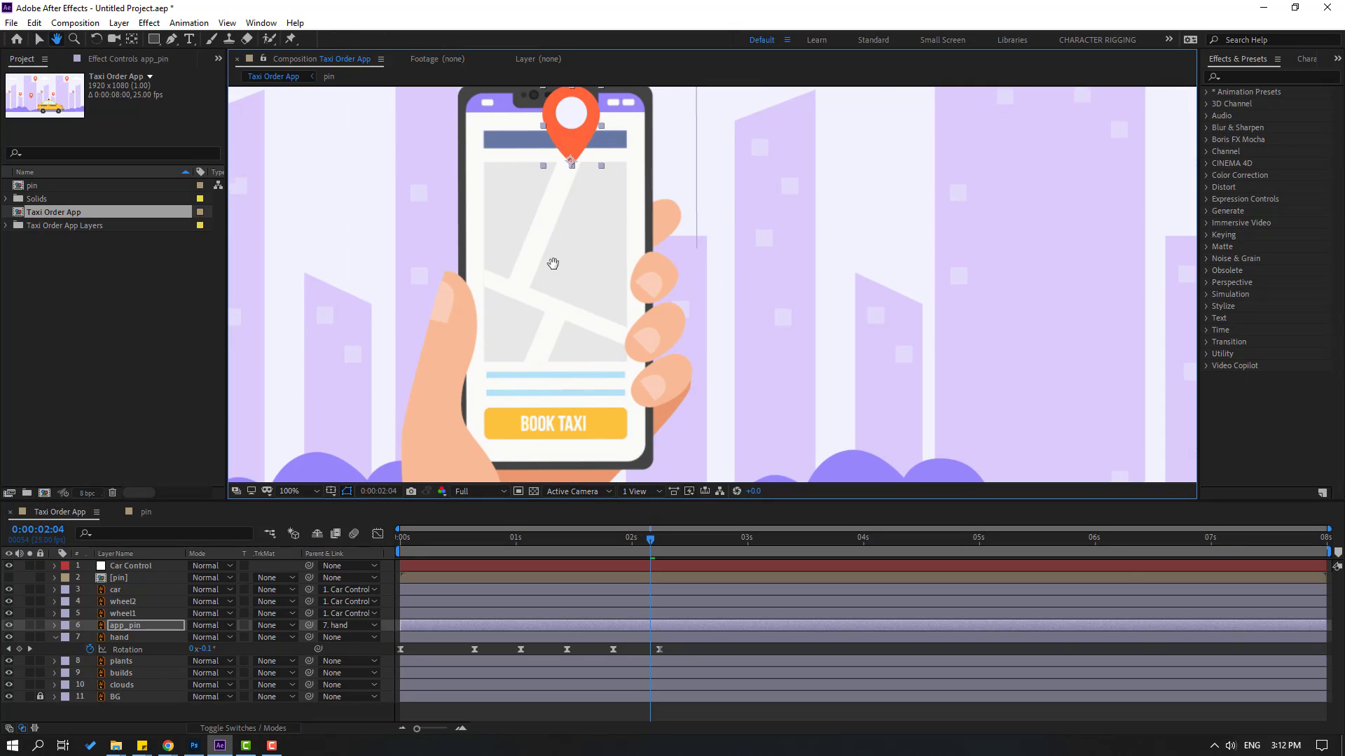
key("v")
key("p")
left_click(90, 637)
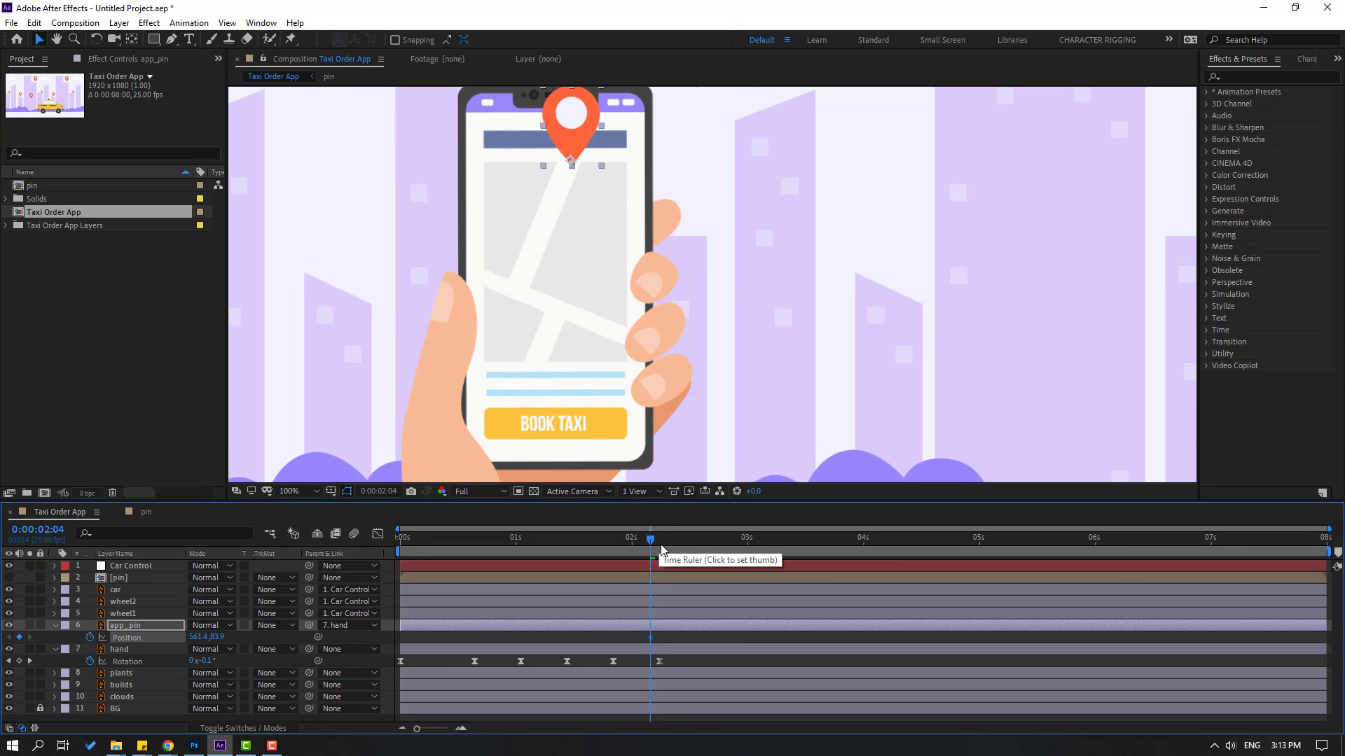
- Add pin Position keyframes at 2:14, 2:24 and 3:09, sliding it down the phone's map
left_click(696, 540)
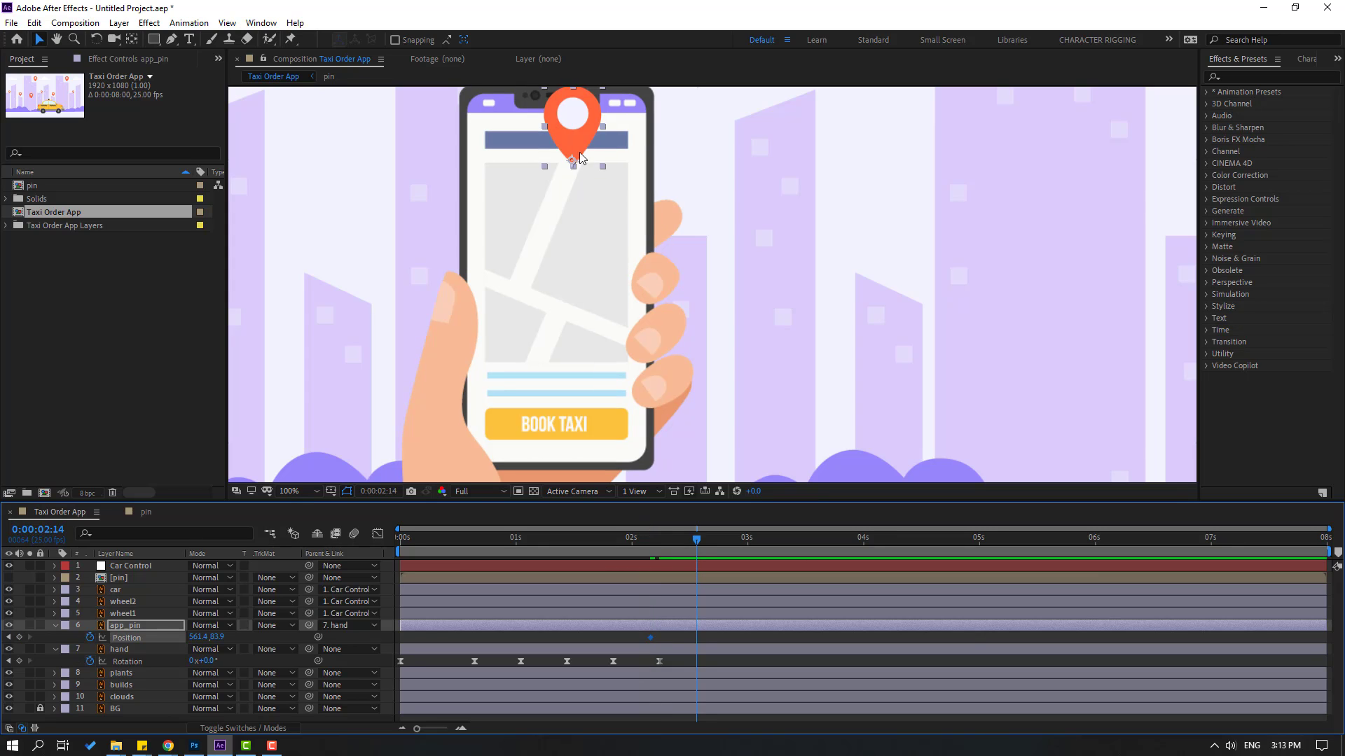
left_click_drag(579, 144, 527, 270)
left_click_drag(694, 479, 683, 444)
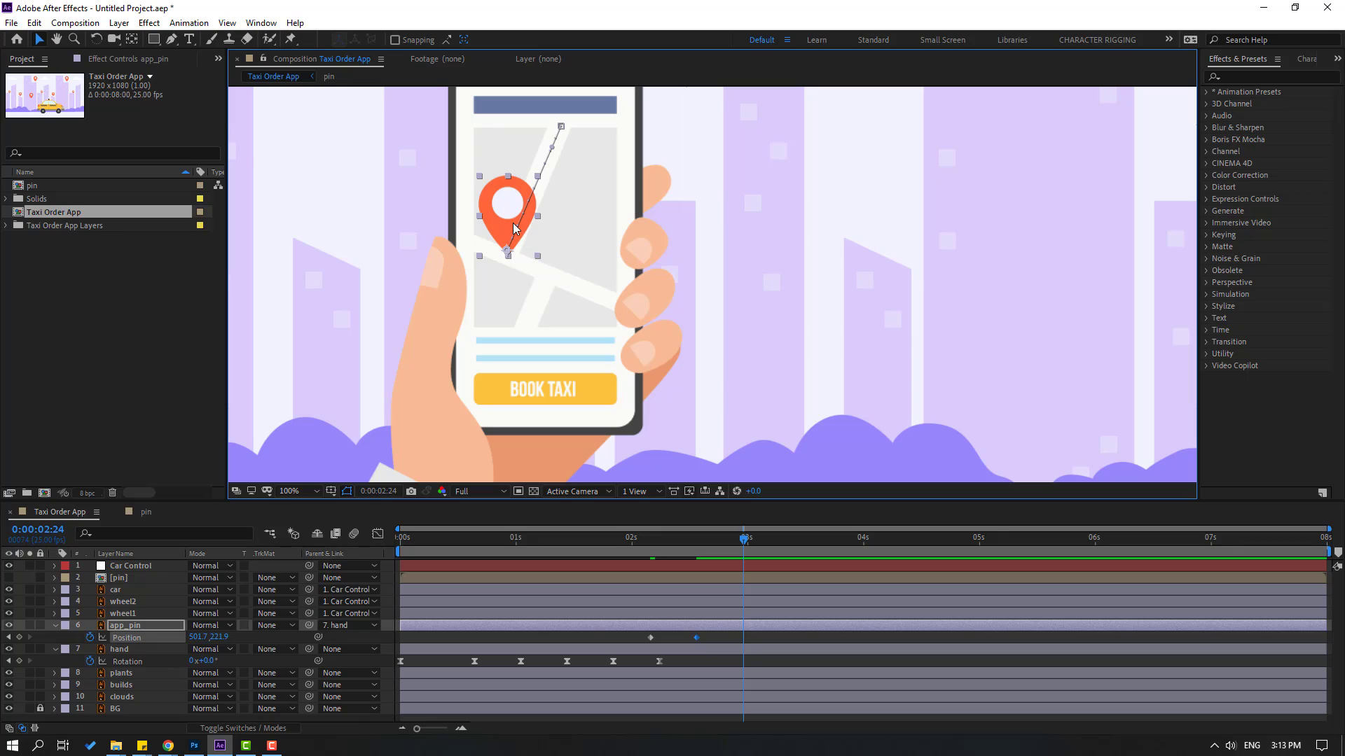
left_click_drag(514, 227, 535, 300)
key("space")
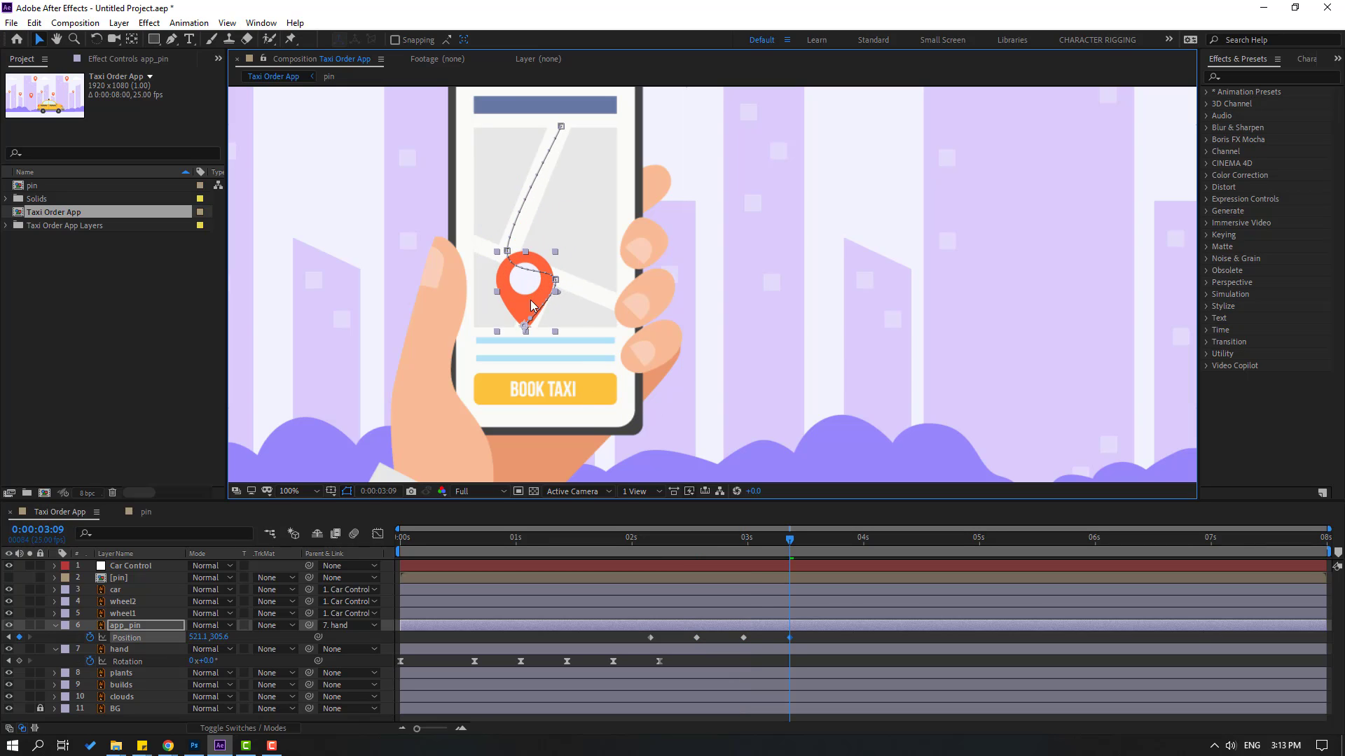
left_click(677, 639)
left_click_drag(805, 634, 650, 640)
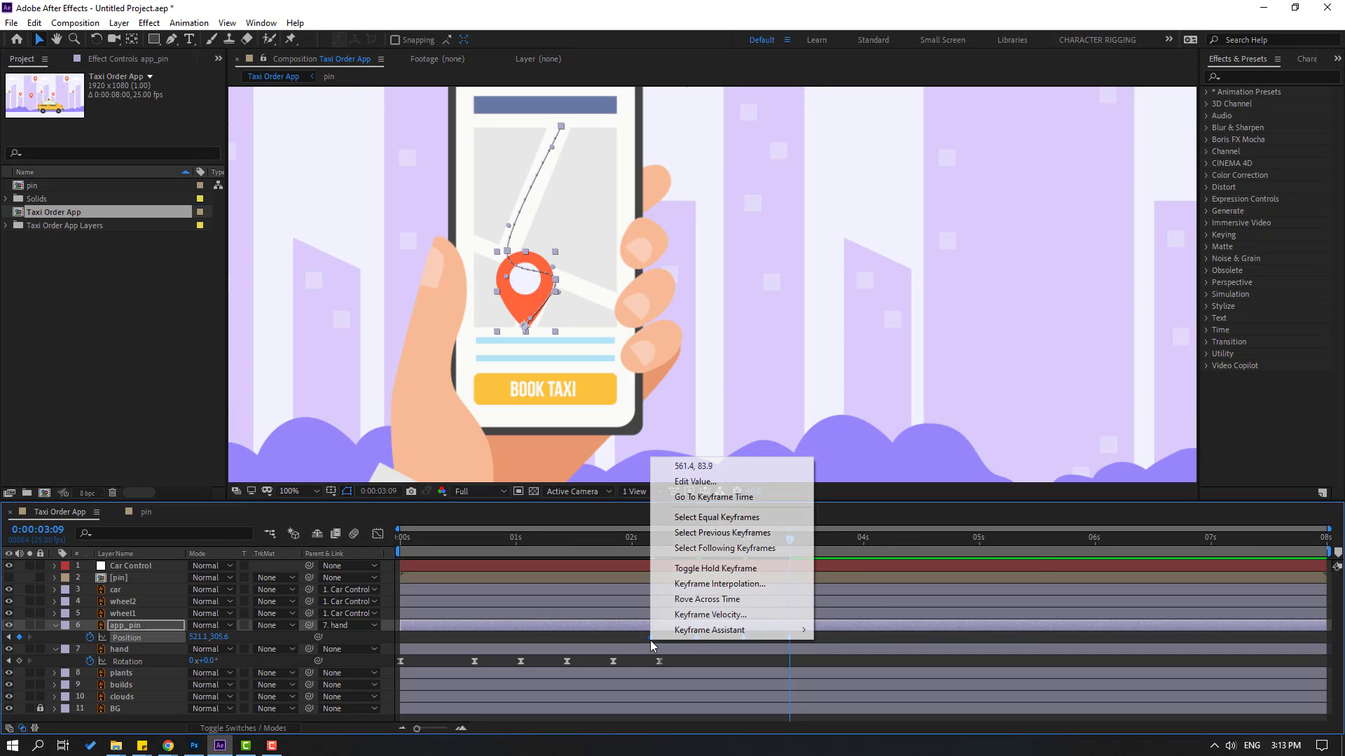
- Apply Easy Ease to the app_pin Position keyframes
right_click(650, 640)
mouse_move(719, 631)
left_click(872, 538)
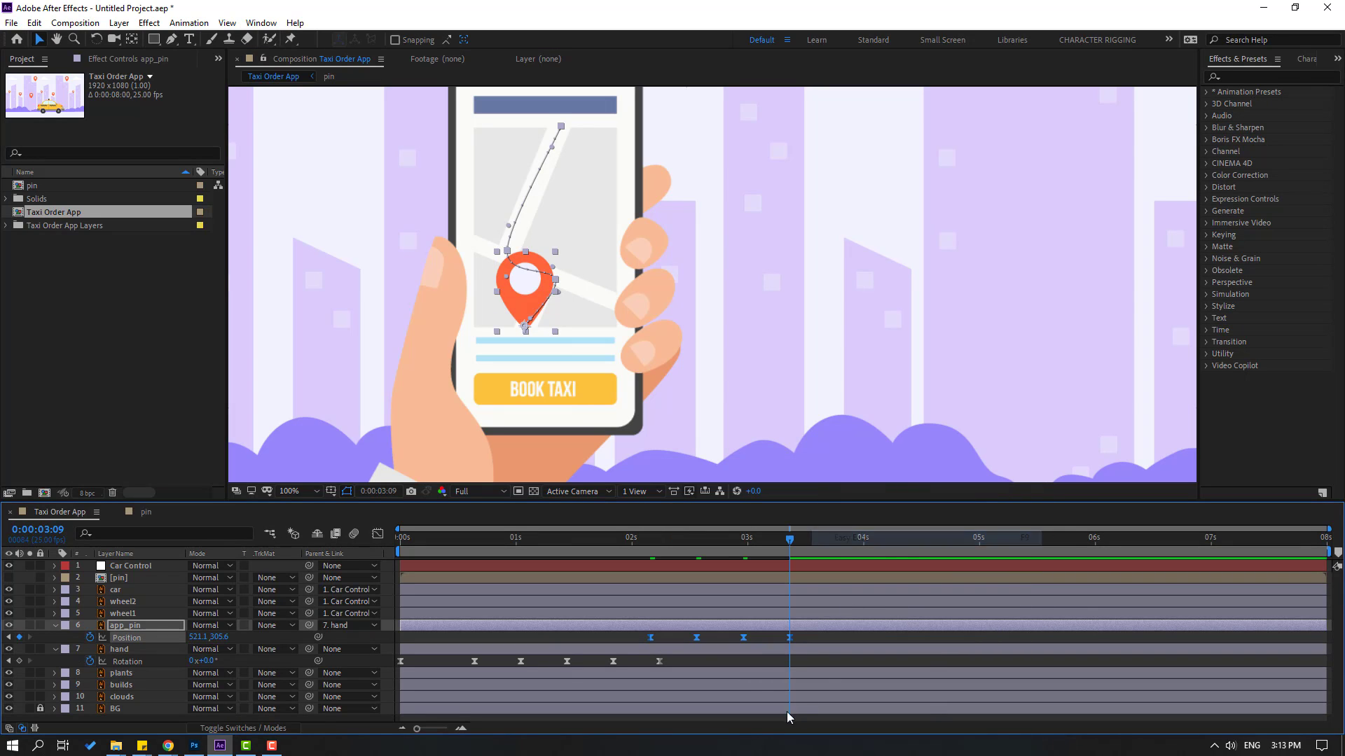
- Set the pin keyframes' Spatial Interpolation to Linear and preview the animation
right_click(745, 638)
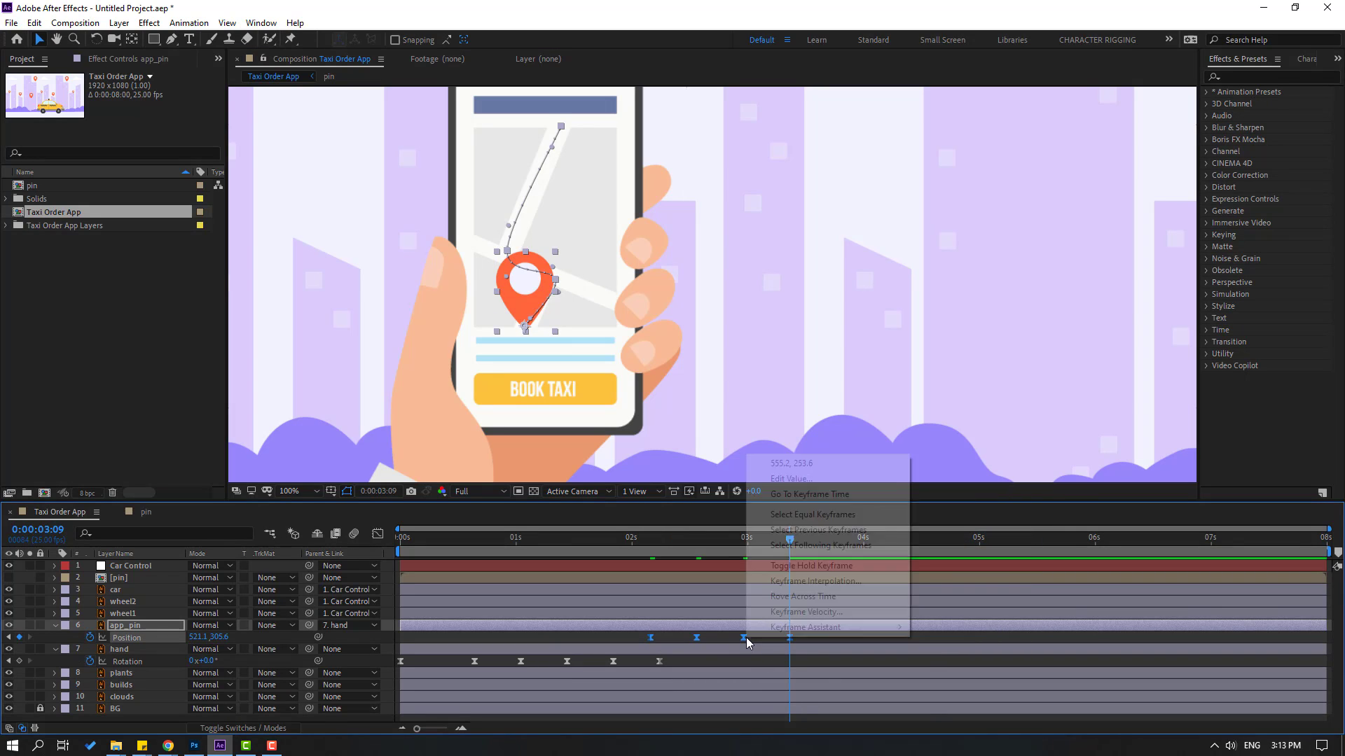
left_click(866, 586)
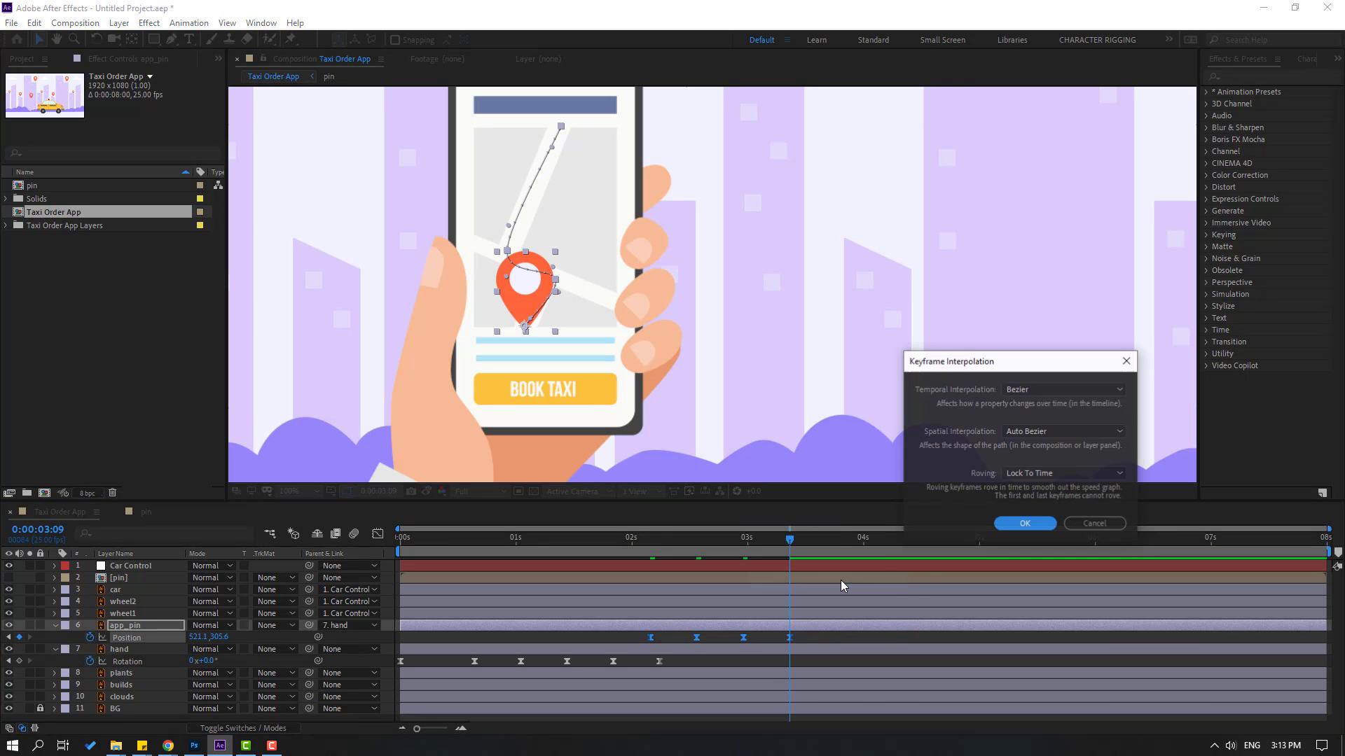
left_click(1041, 432)
left_click(1028, 465)
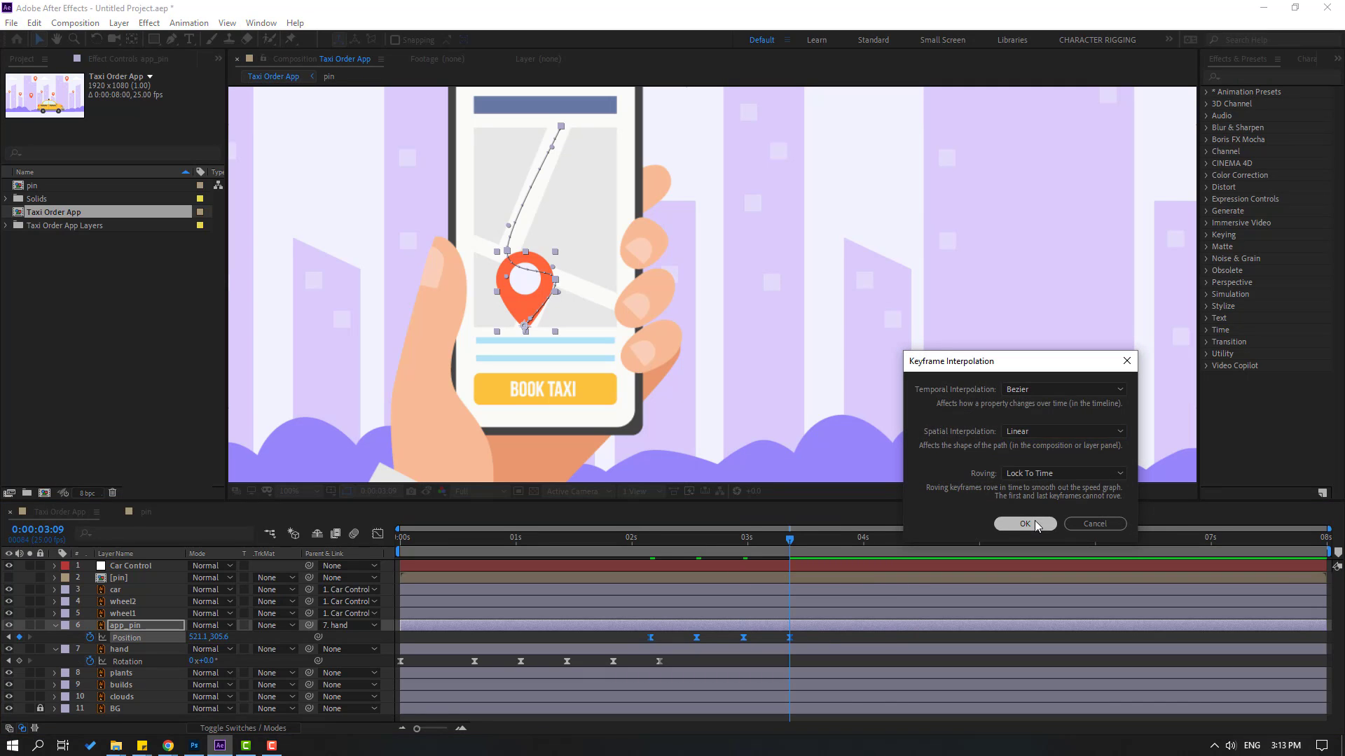
left_click(1025, 524)
scroll(561, 347, "down", 2)
key("space")
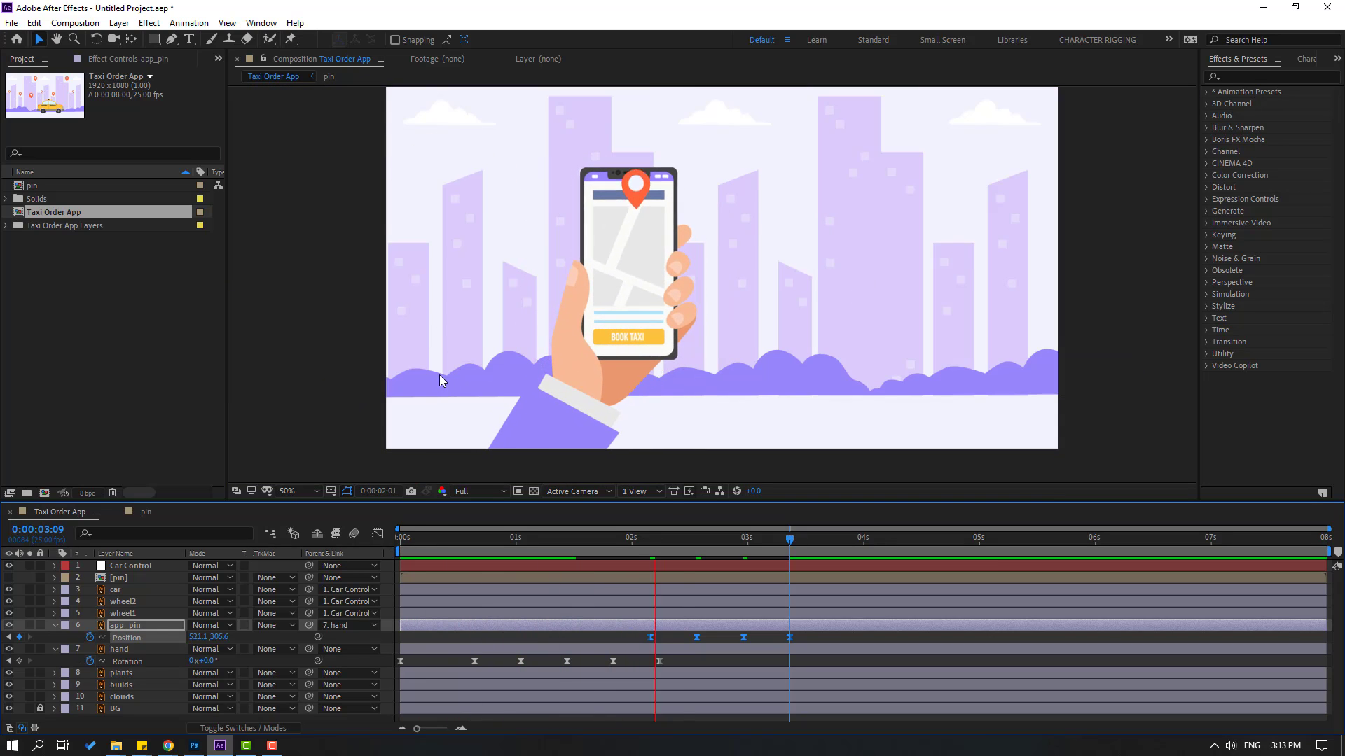
- Stretch the pin's later Position keyframes and start the work area at about 2 seconds, returning to 2:04
key("space")
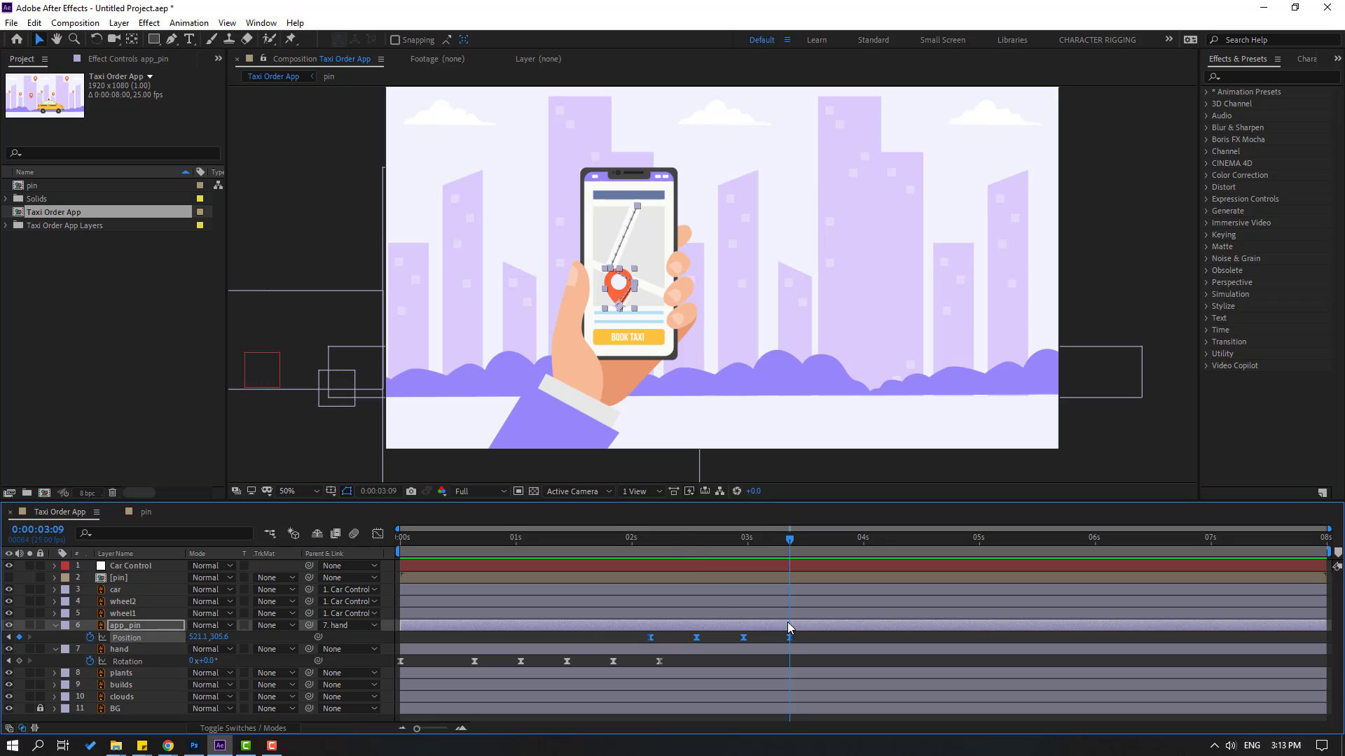
left_click_drag(790, 637, 821, 638)
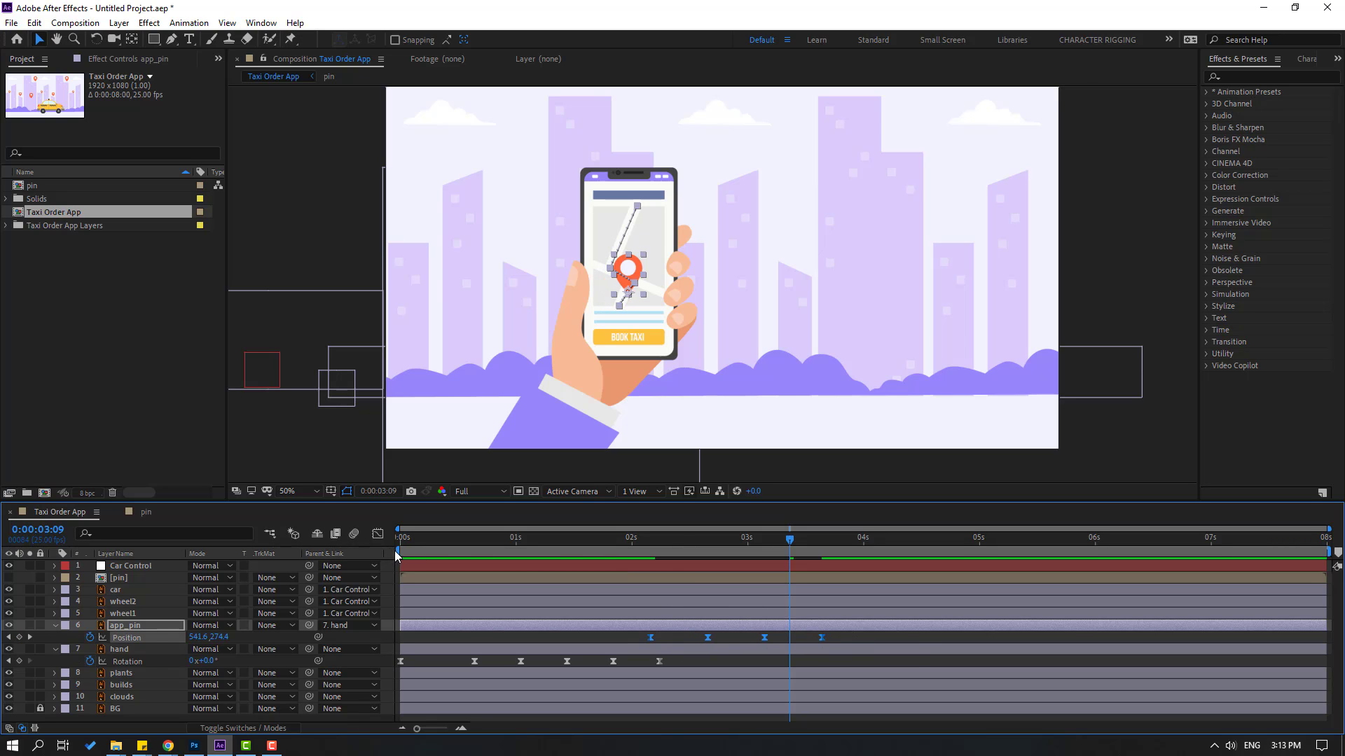
left_click_drag(393, 551, 633, 569)
key("space")
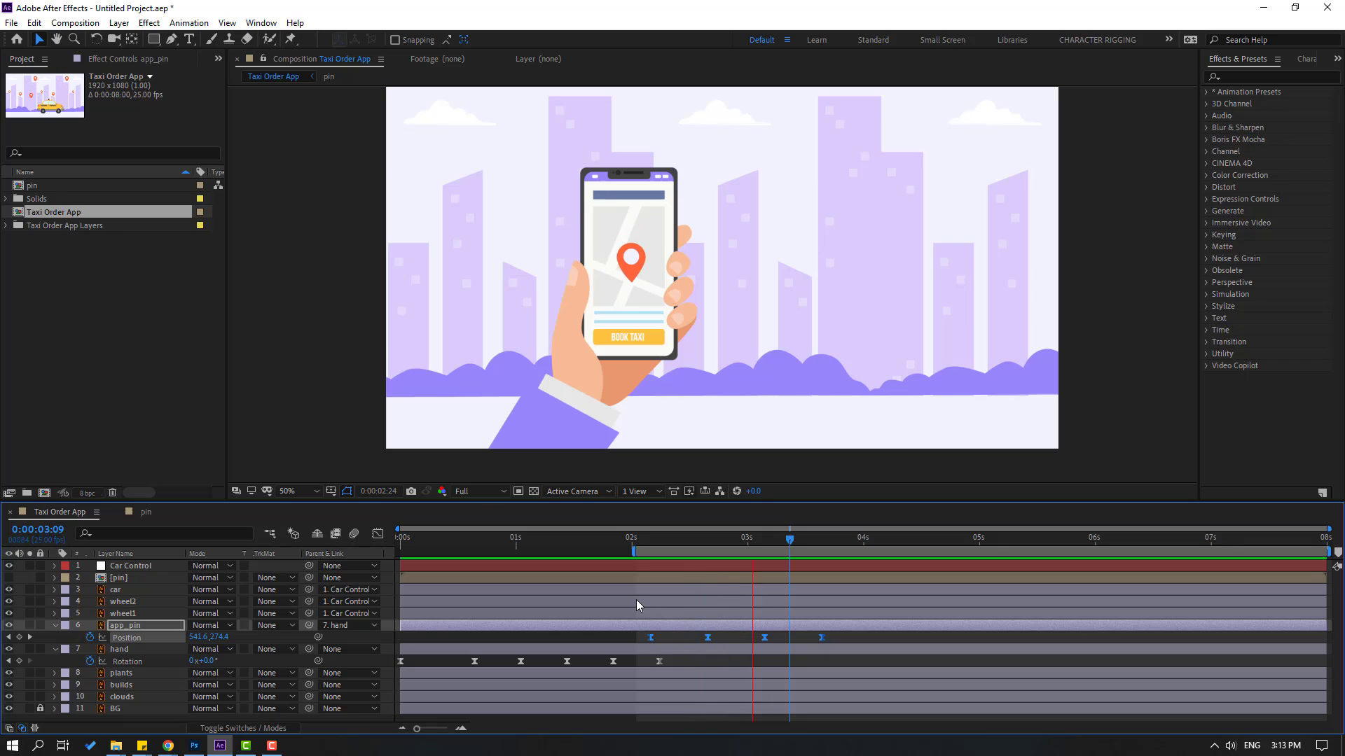
key("space")
left_click_drag(690, 540, 650, 540)
- Add a Rotation keyframe for the pin at 2:04 and tilt it to -10° where it lands
key("shift+r")
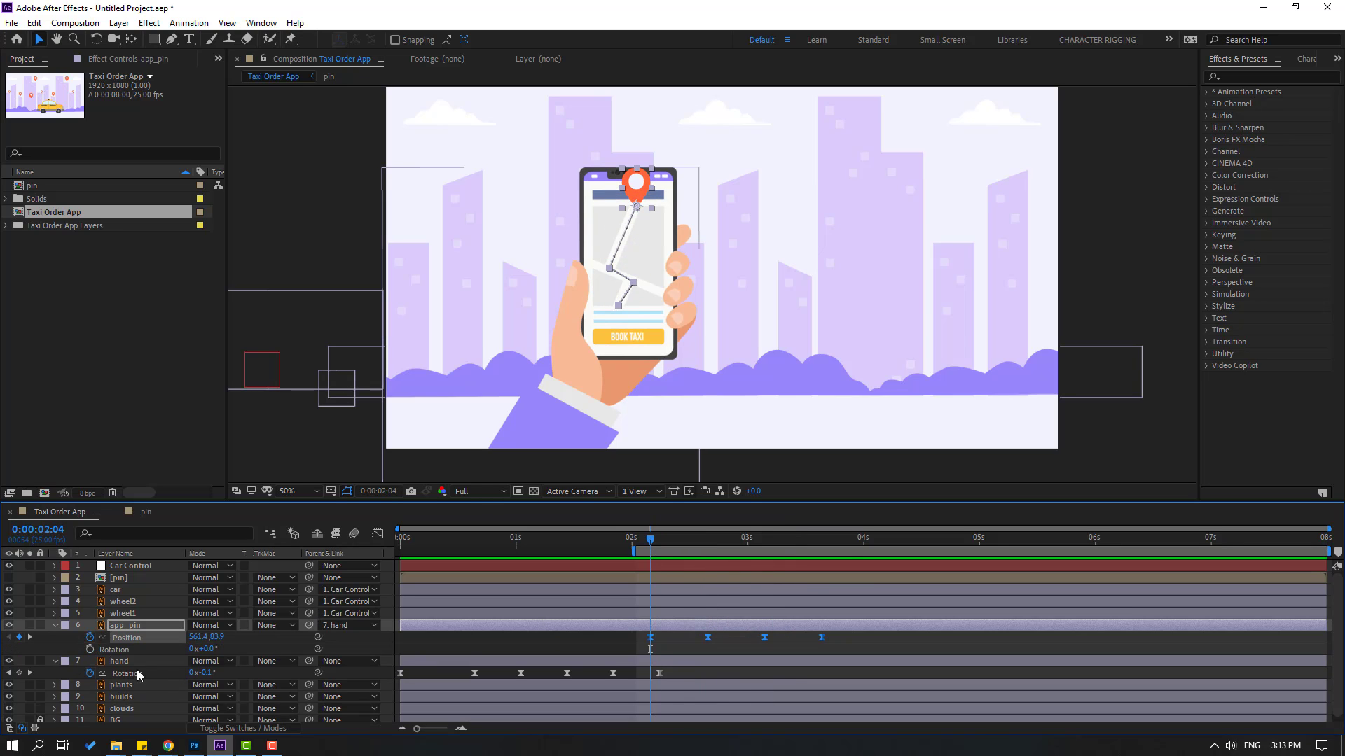
left_click(90, 649)
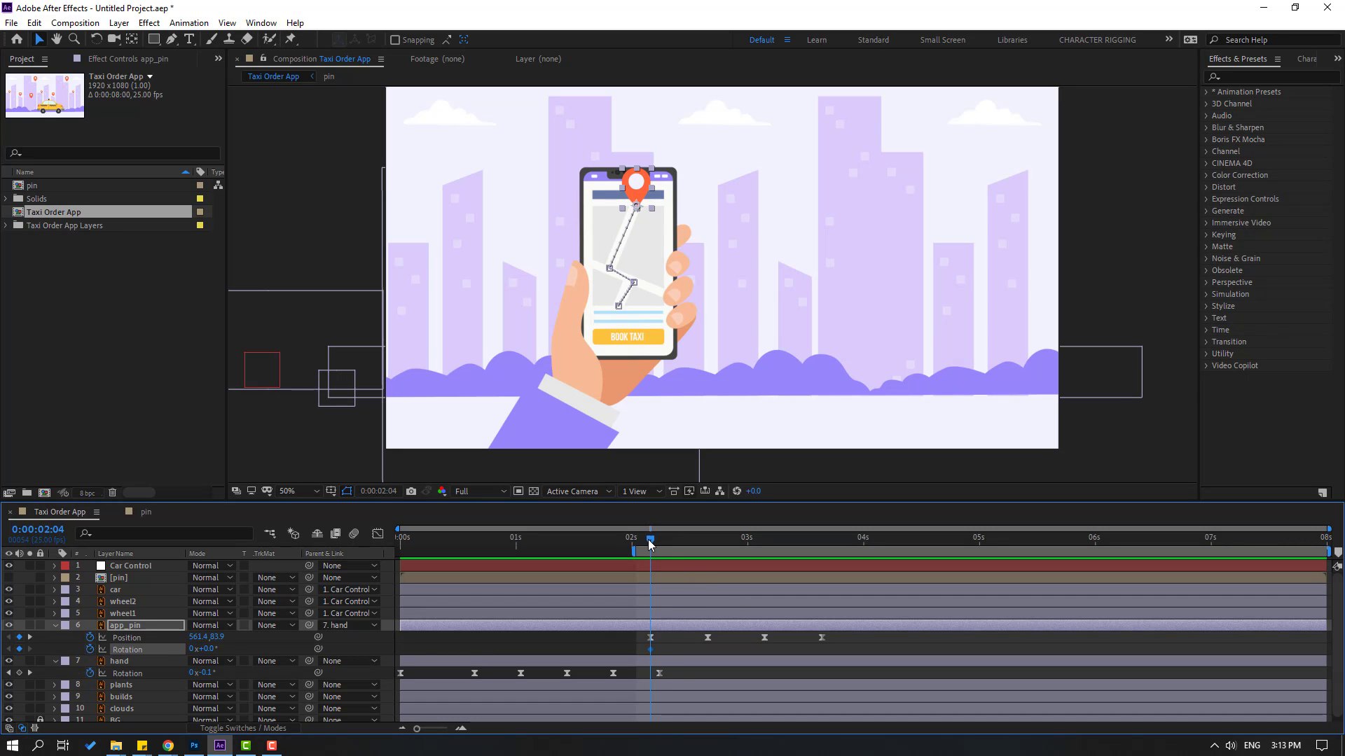
left_click_drag(658, 538, 701, 546)
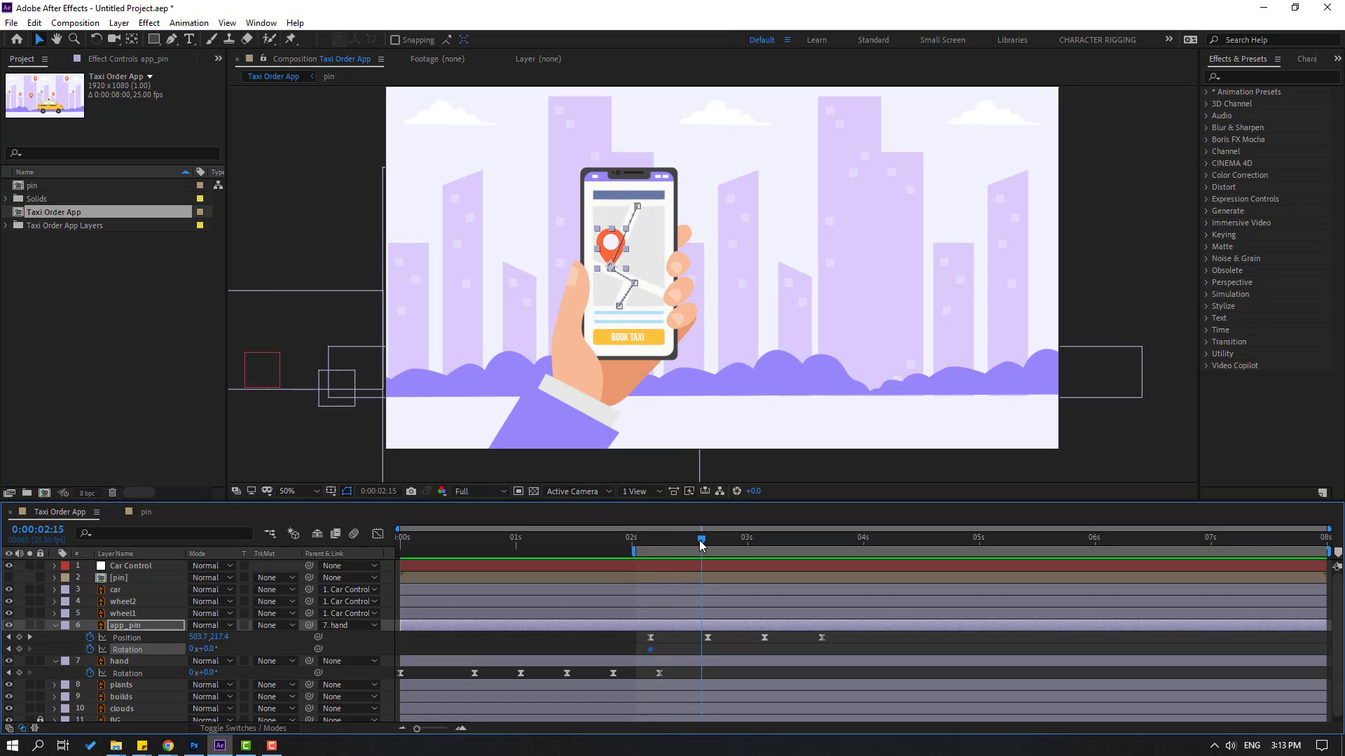
left_click(205, 649)
type("2")
key("Return")
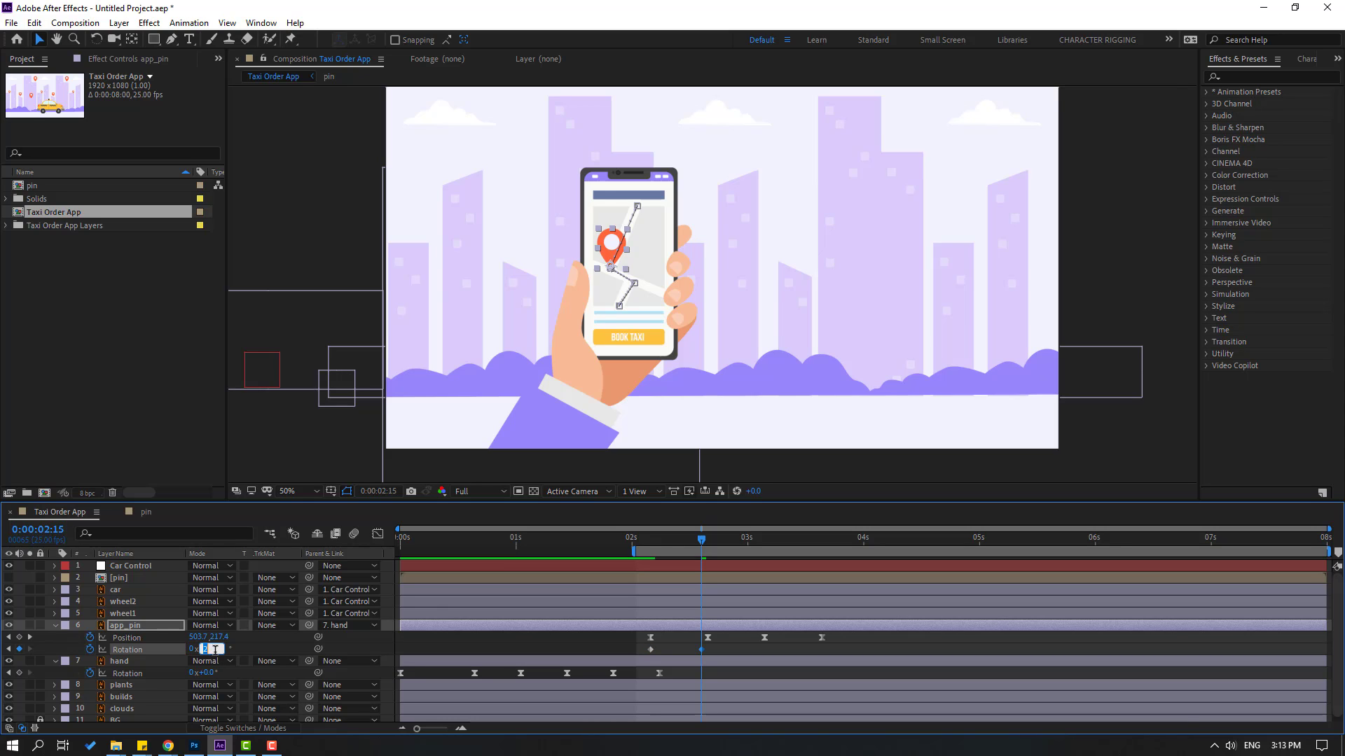
type("-10")
key("Return")
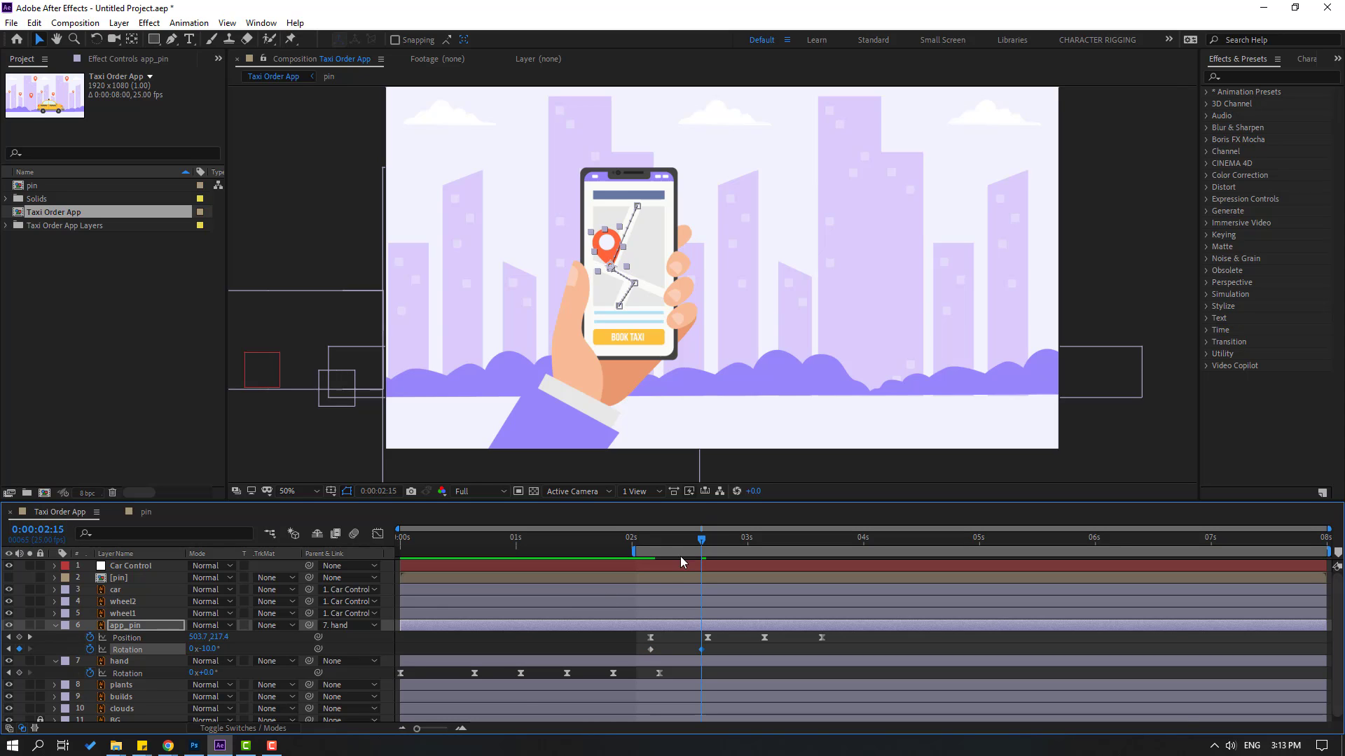
- Continue the wobble with 5° at 2:18, -2° at 2:21 and 0° at 2:23, then select the keys
left_click_drag(704, 536, 716, 539)
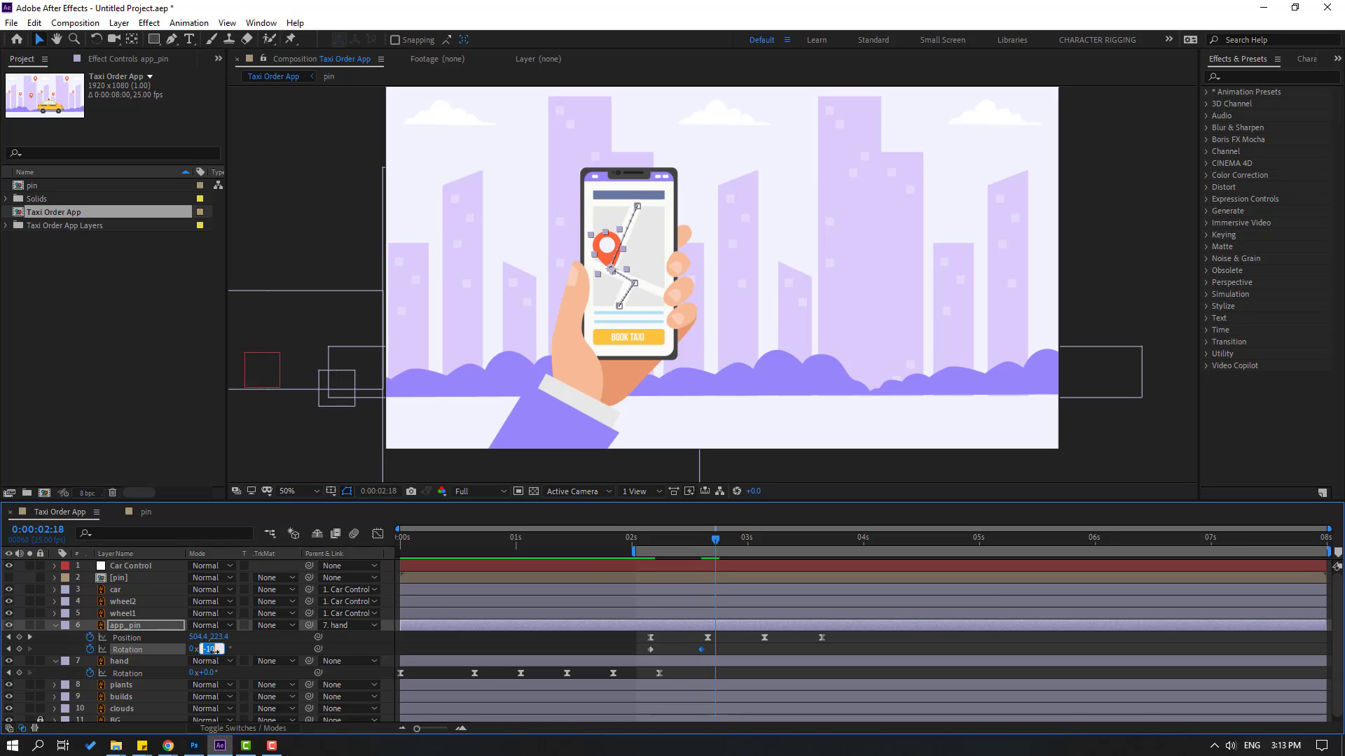
type("5")
key("Return")
left_click(725, 539)
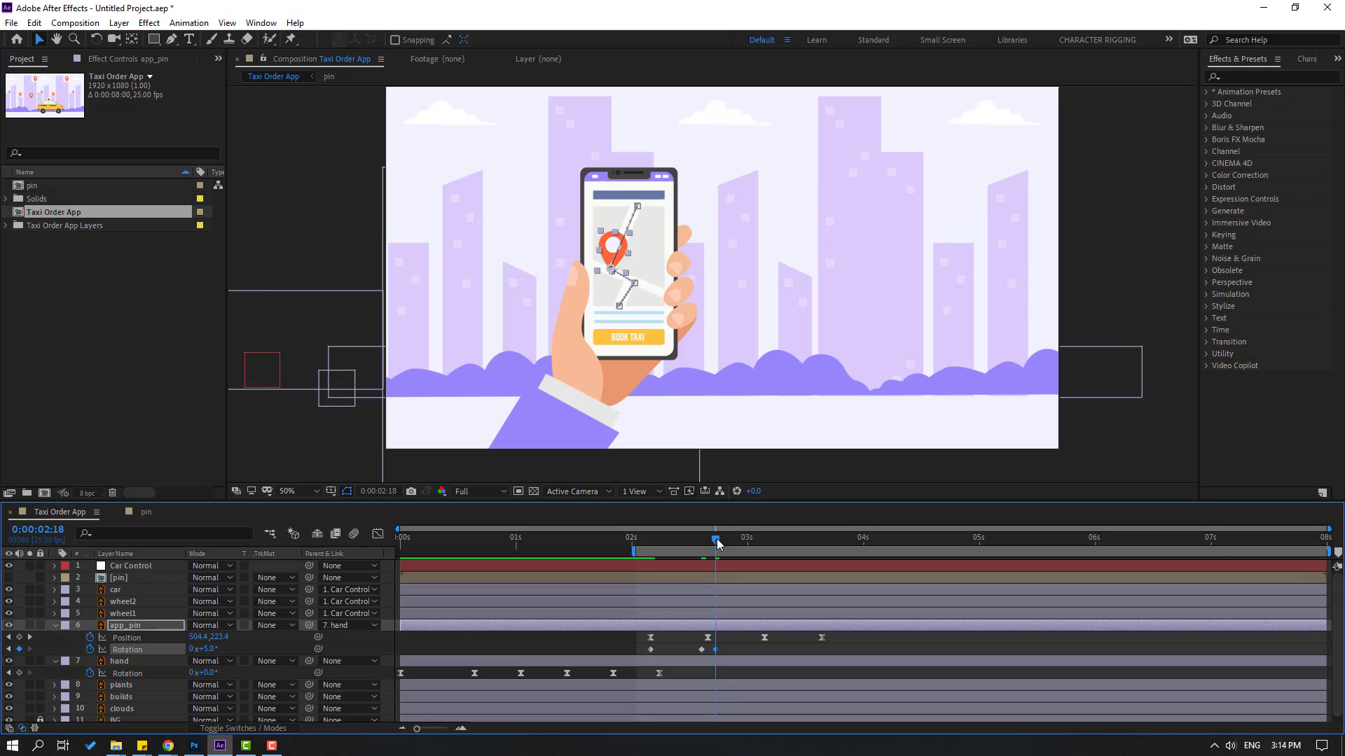
left_click(729, 541)
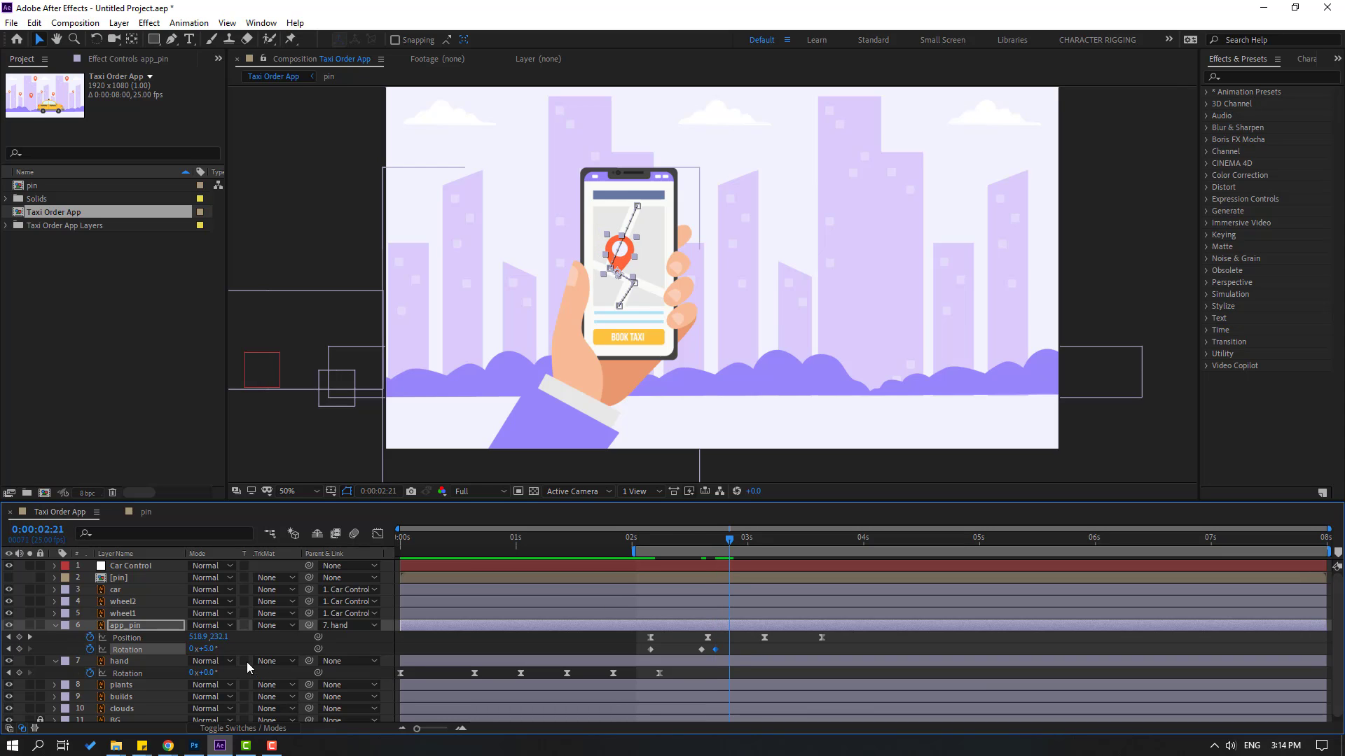
key("Return")
left_click_drag(725, 543, 742, 540)
left_click(212, 649)
type("0x+0.0°")
key("Return")
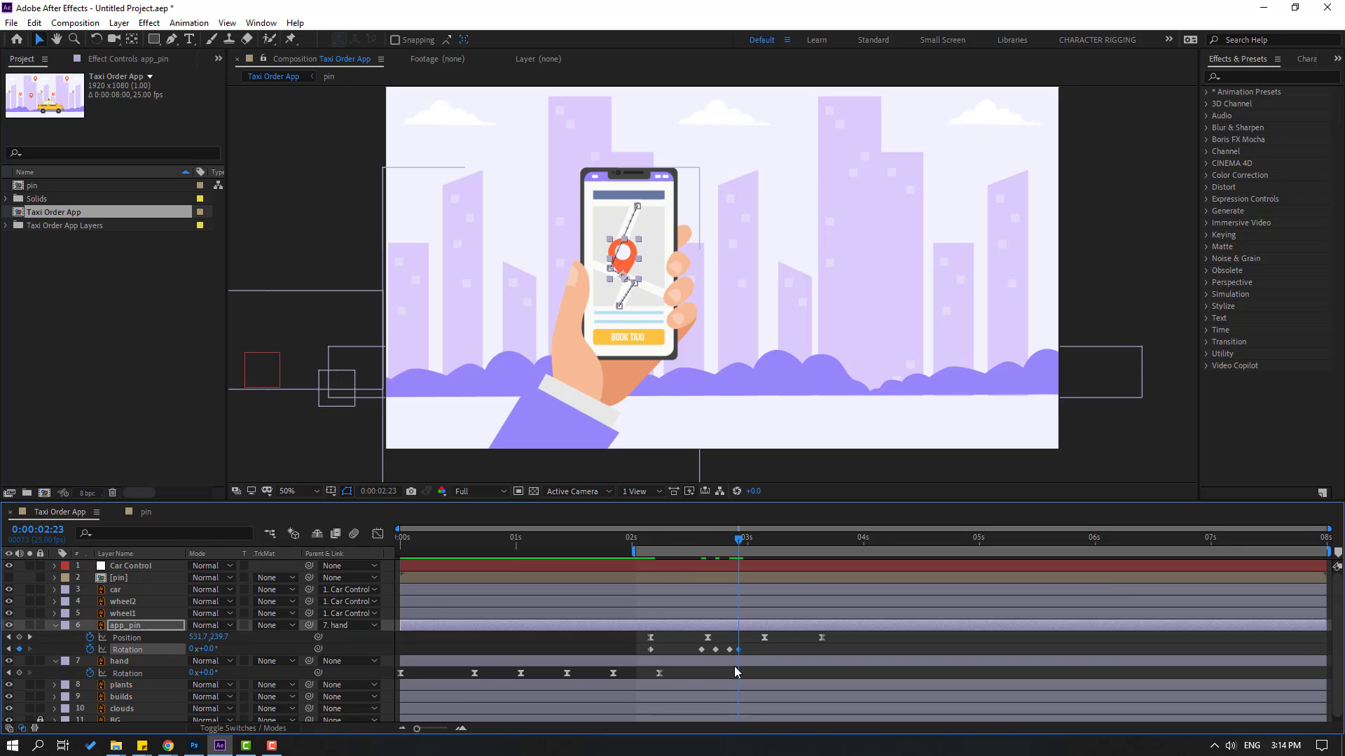
left_click_drag(751, 650, 700, 650)
- Apply Easy Ease to the pin's four wobble Rotation keyframes
right_click(699, 650)
mouse_move(805, 640)
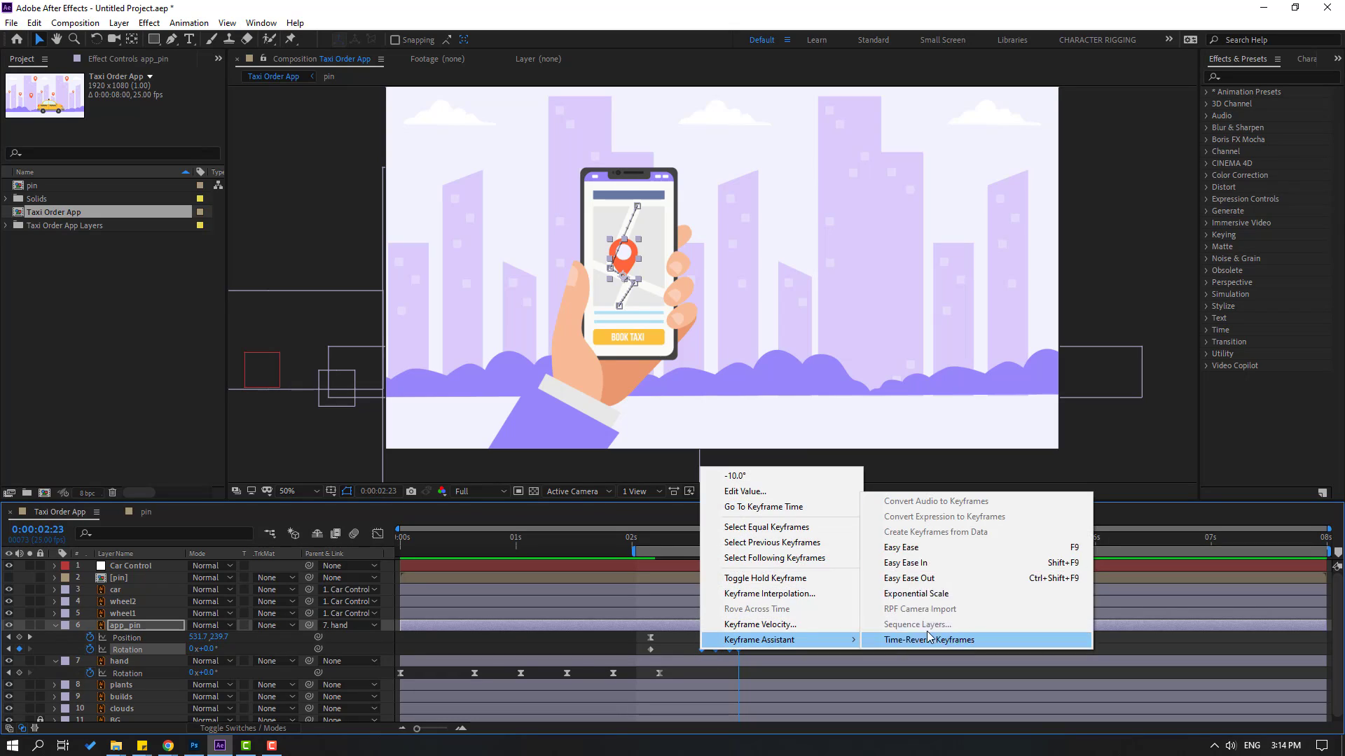
left_click(904, 547)
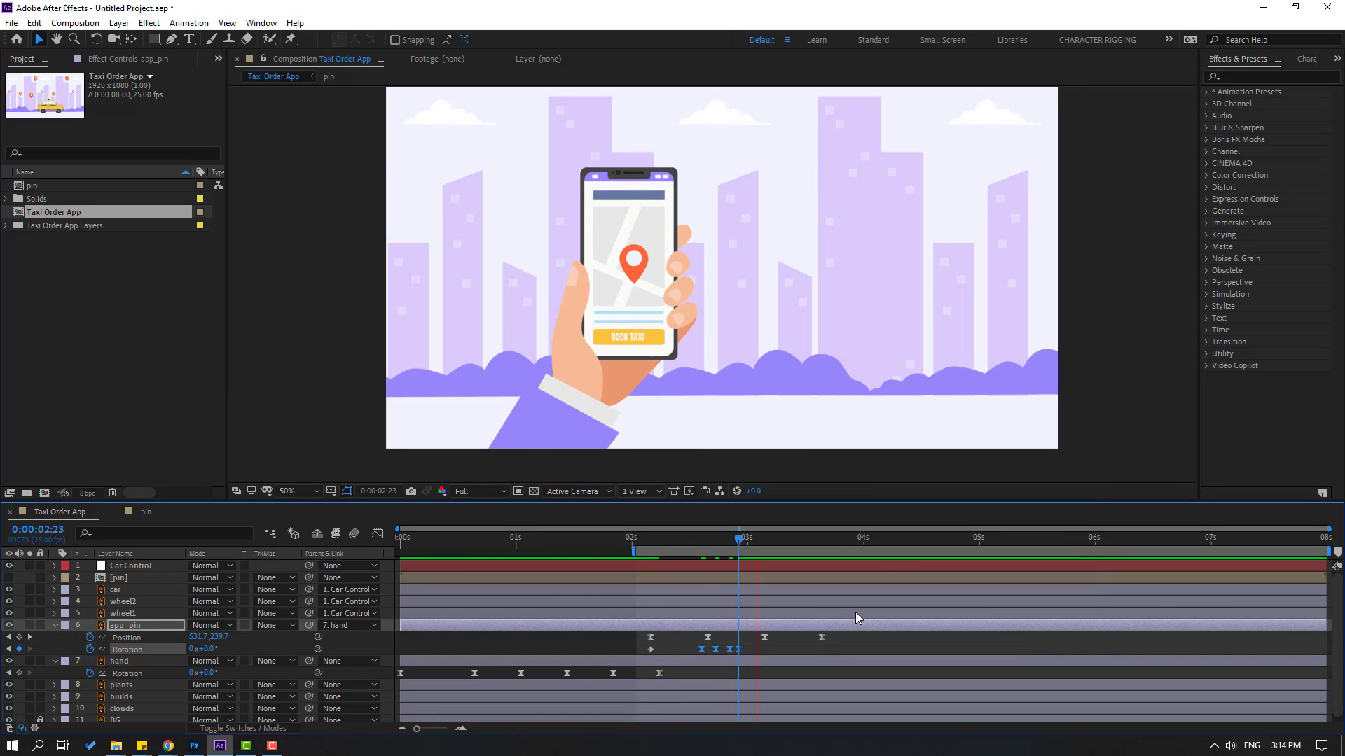
left_click(758, 651)
left_click_drag(758, 652, 682, 657)
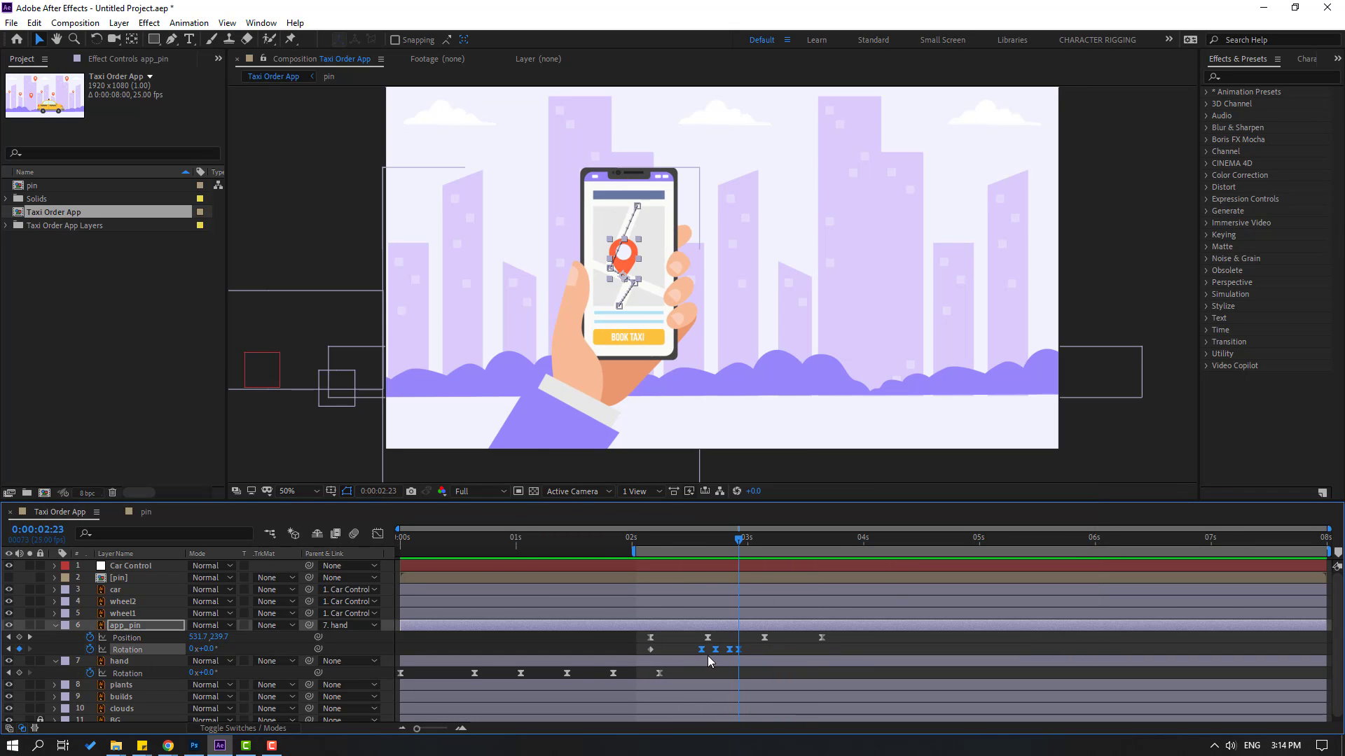
- Copy the wobble keyframes to 0:00:03:06 and preview the pin's animation
key("ctrl+c")
left_click_drag(741, 544, 821, 539)
key("ctrl+v")
key("space")
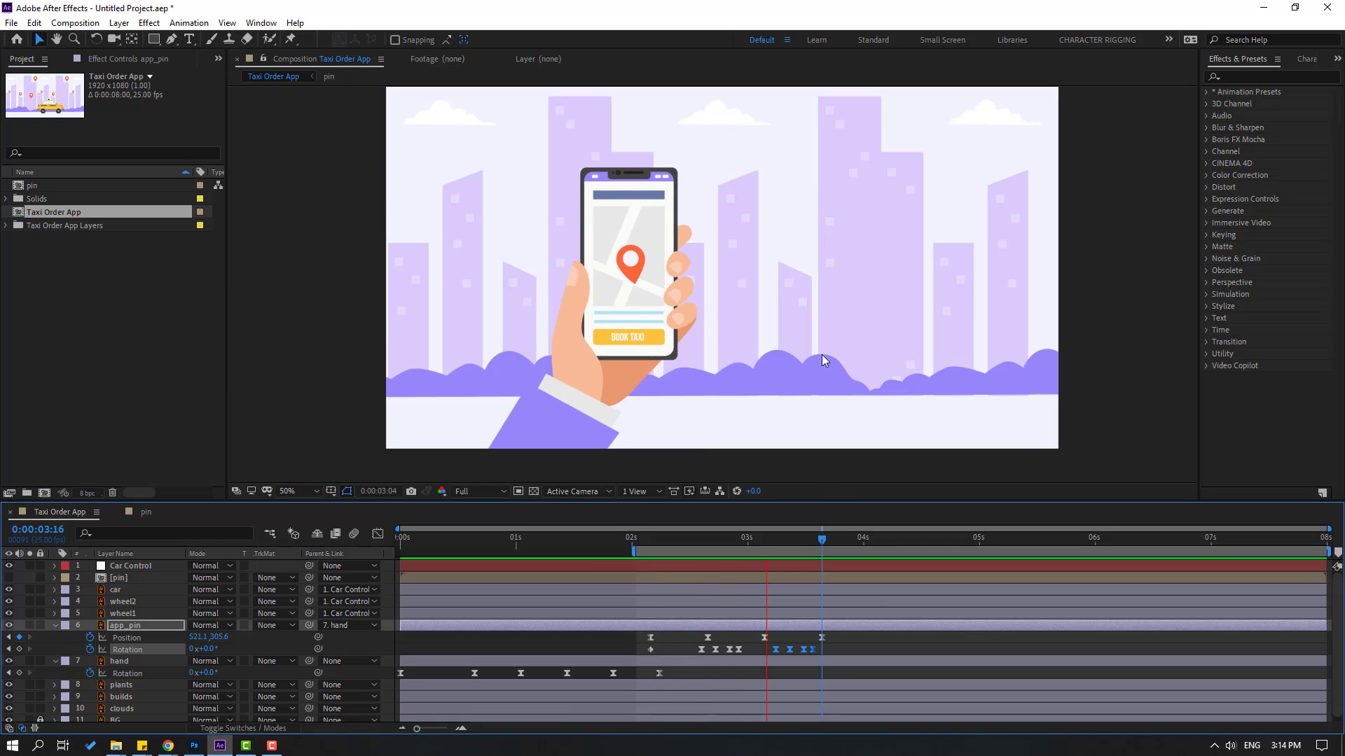
key("space")
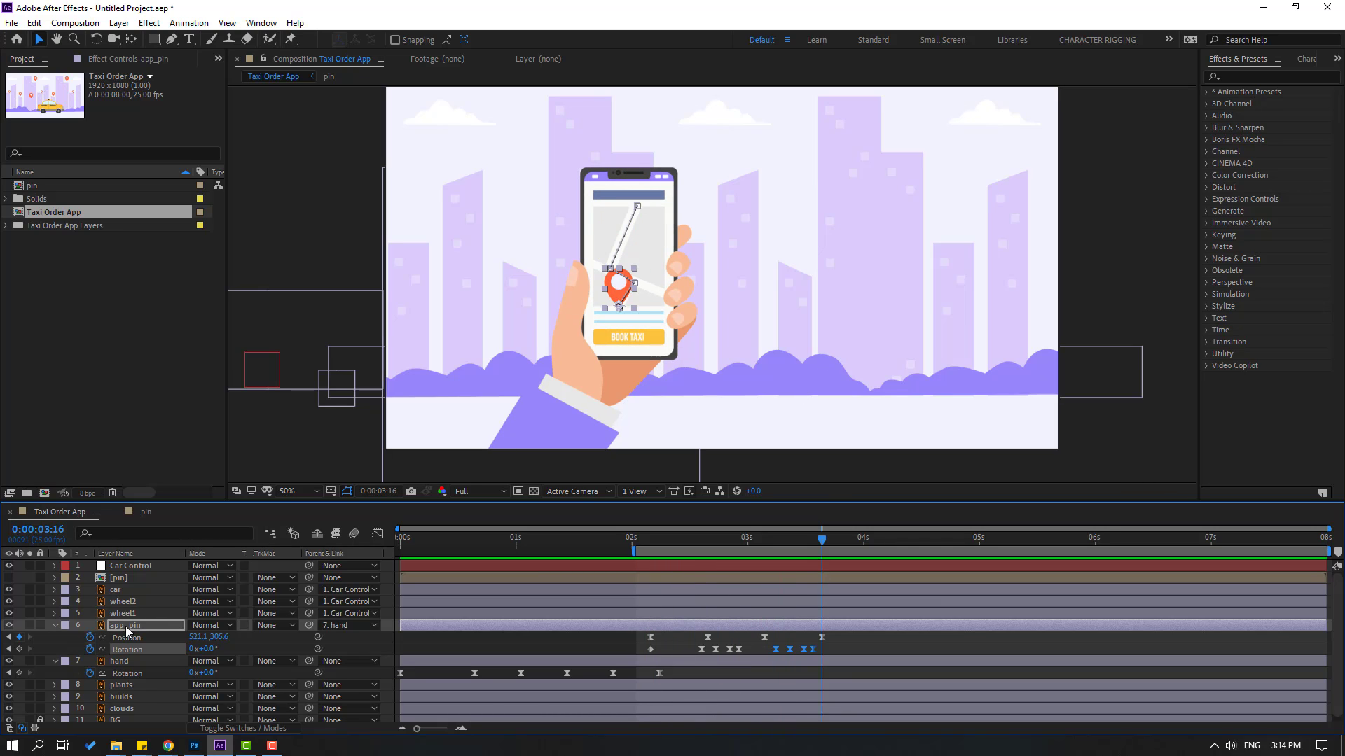
- Keyframe Car Control's Position from off-screen left at 1:10 to the scene's right side at 2:12
left_click(56, 626)
left_click(56, 637)
key("comma")
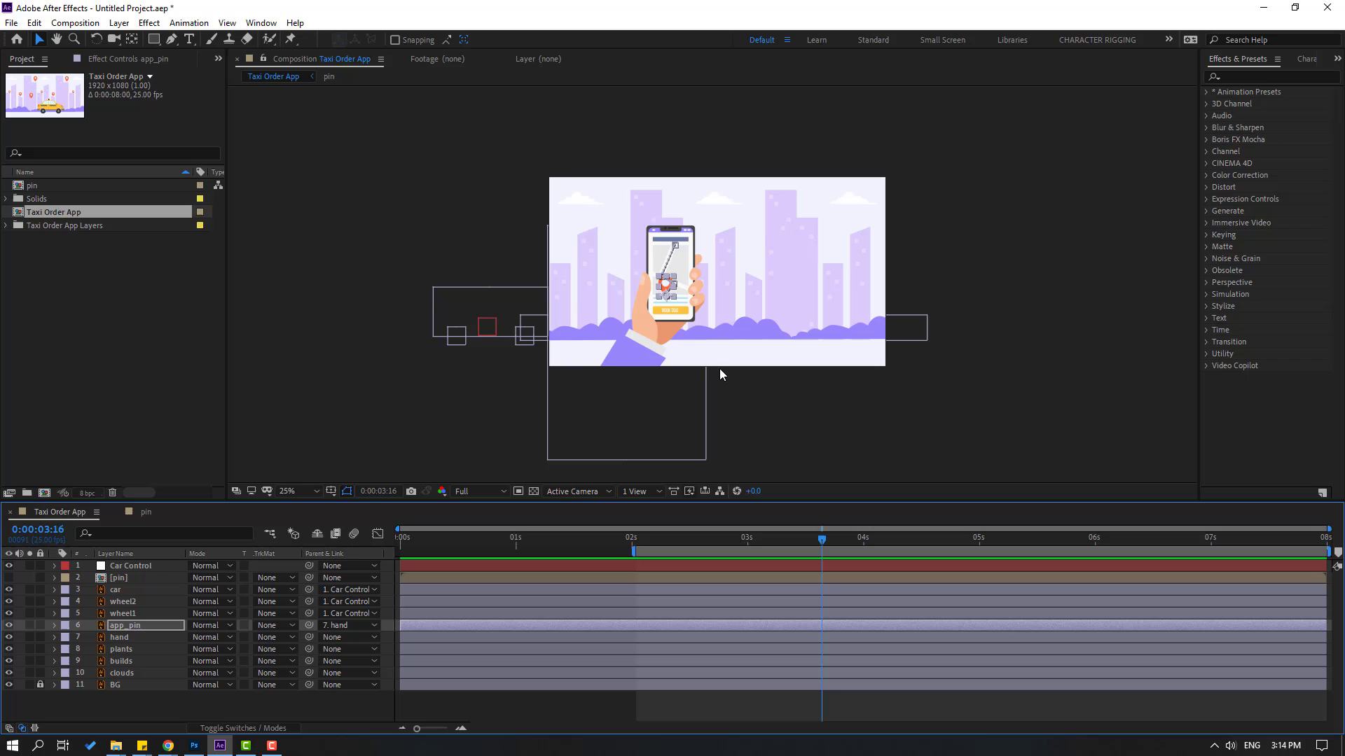
left_click(129, 569)
left_click_drag(628, 543, 562, 558)
key("p")
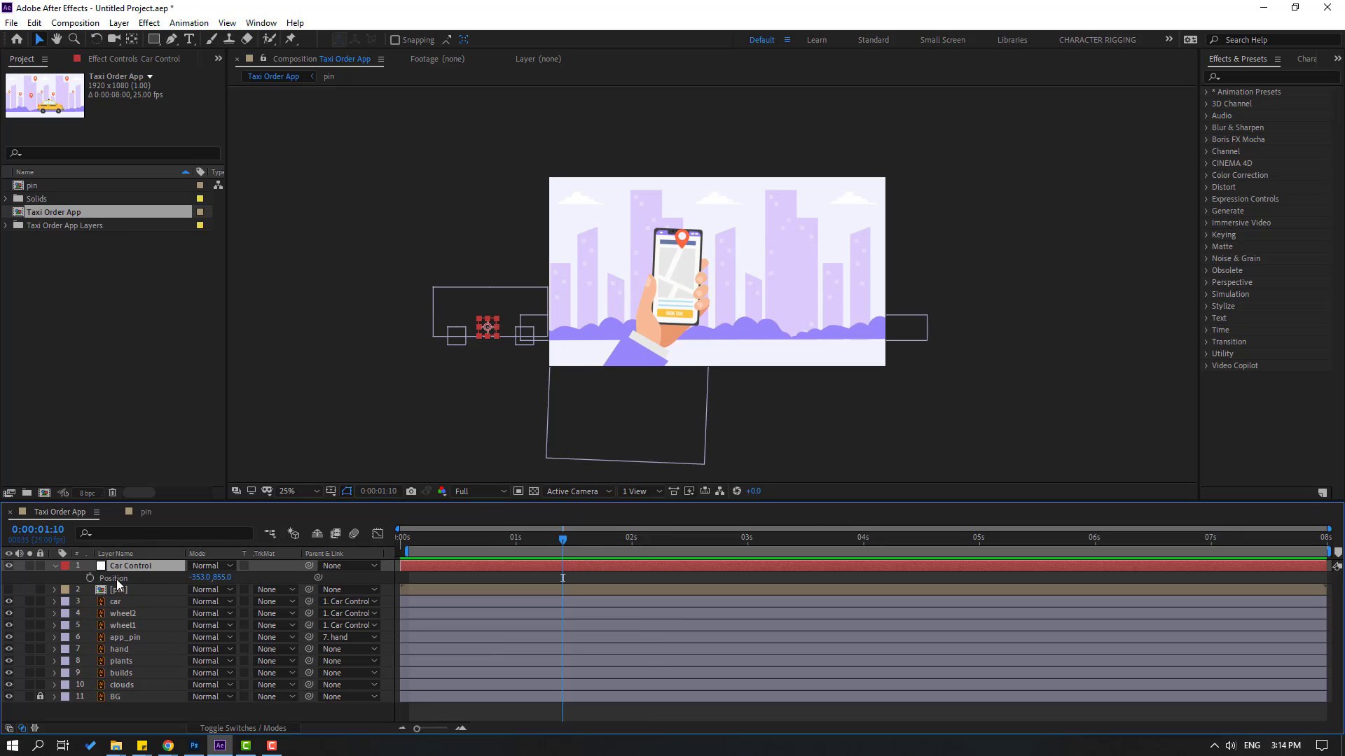
left_click(89, 578)
left_click_drag(570, 541, 687, 541)
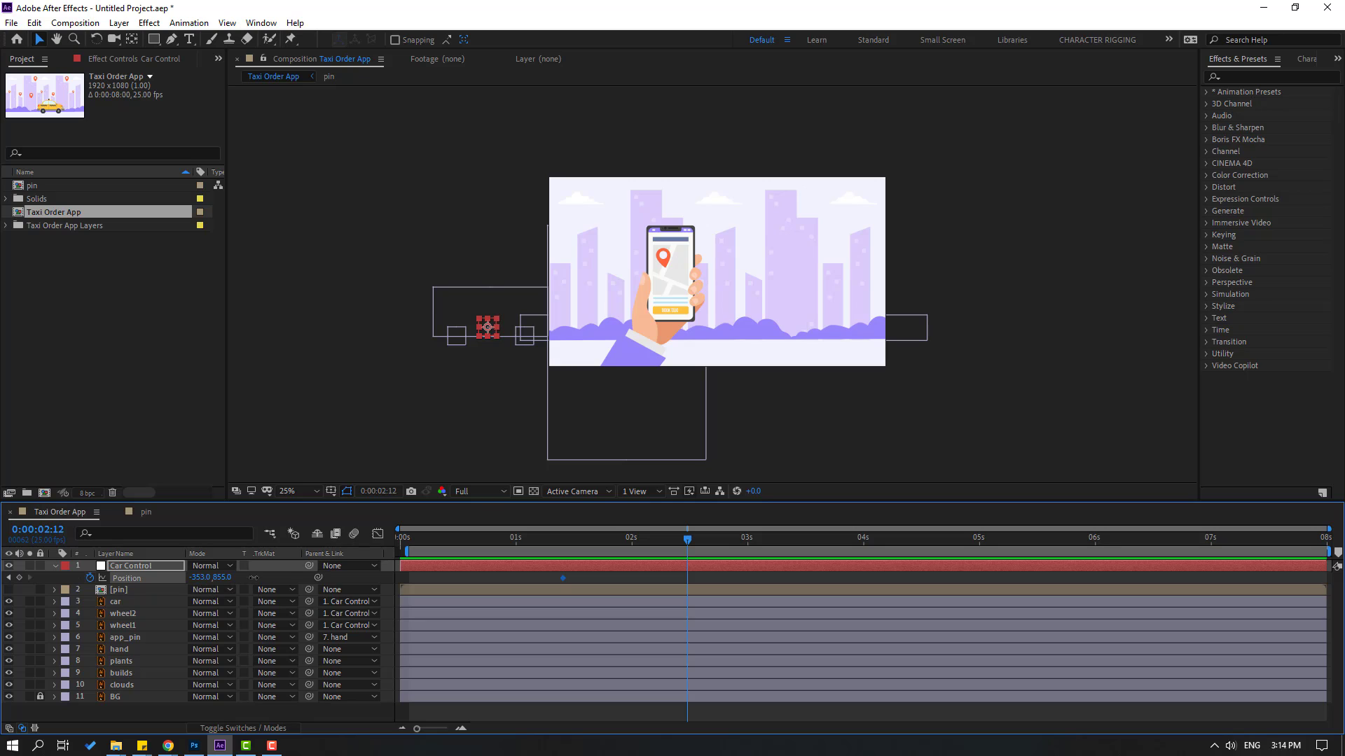
left_click_drag(200, 577, 1344, 564)
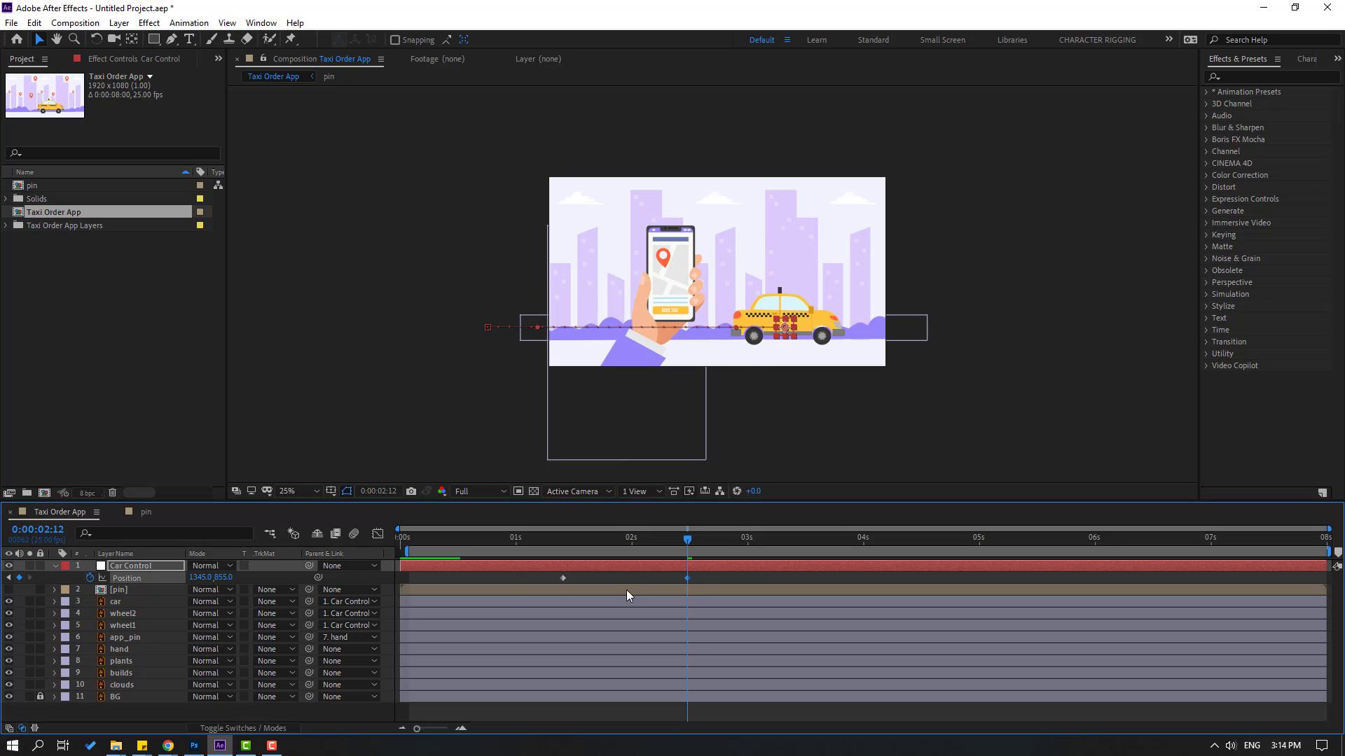
- Apply Easy Ease to both Car Control Position keyframes and show the speed graph
left_click_drag(714, 578, 570, 583)
right_click(565, 577)
mouse_move(665, 566)
left_click(764, 612)
left_click(377, 534)
- Lengthen the taxi's slowdown into its stop in the speed graph and preview it
key("ctrl+a")
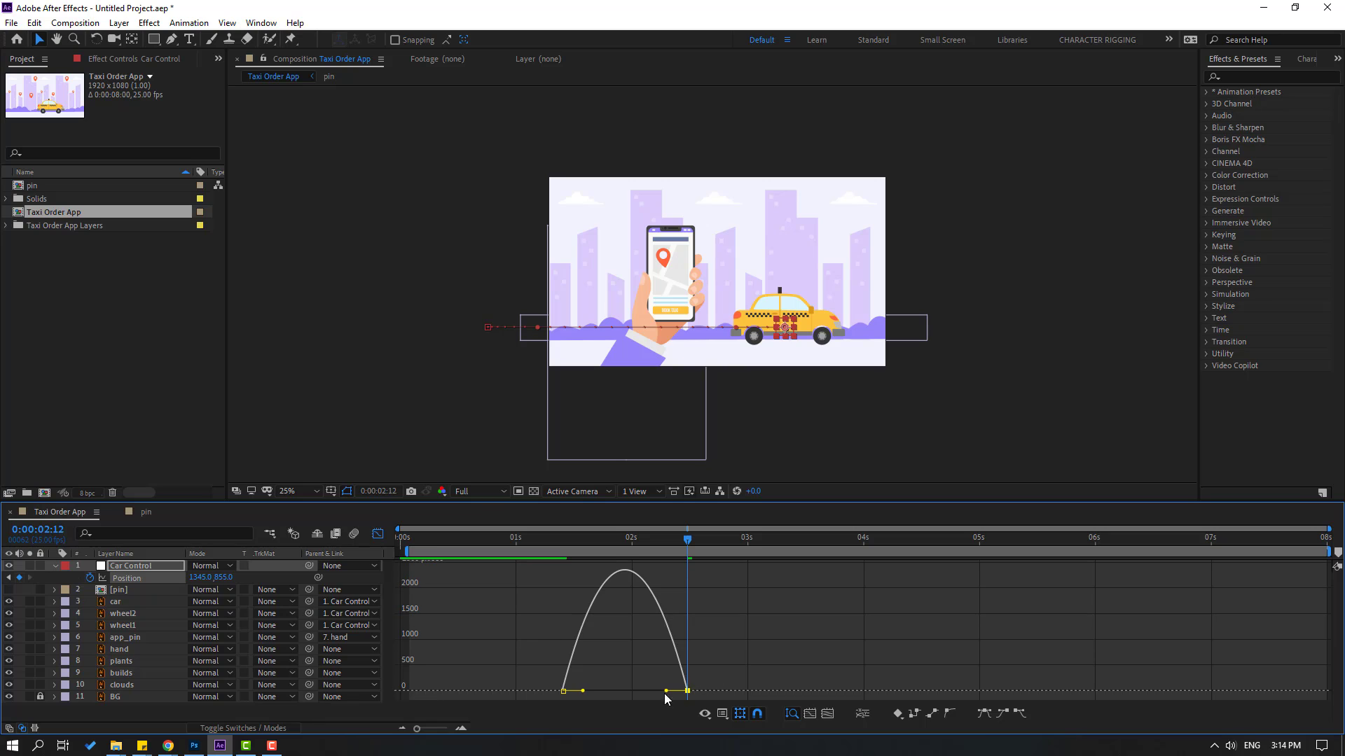
left_click_drag(666, 691, 645, 691)
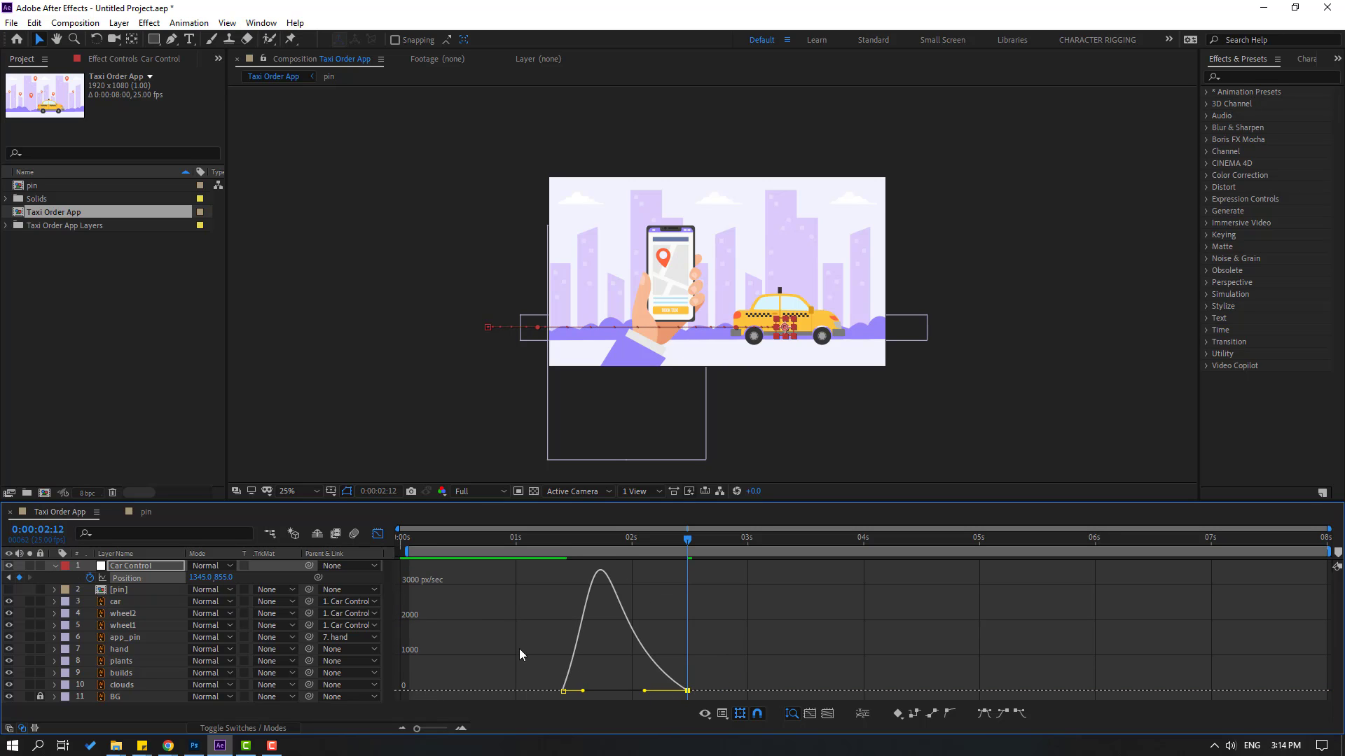
key("space")
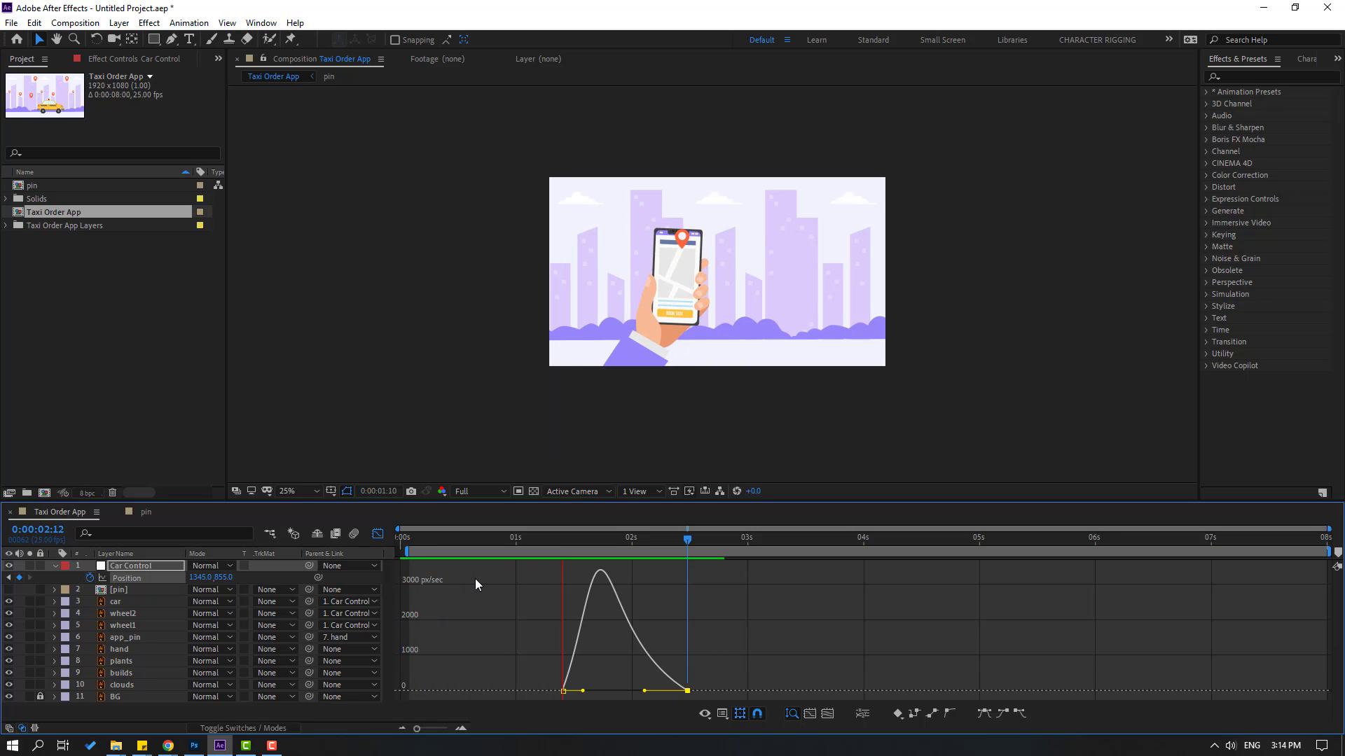
key("space")
- Move the taxi's arrival Position keyframe to about 3 seconds and preview the drive-in
key("shift+F3")
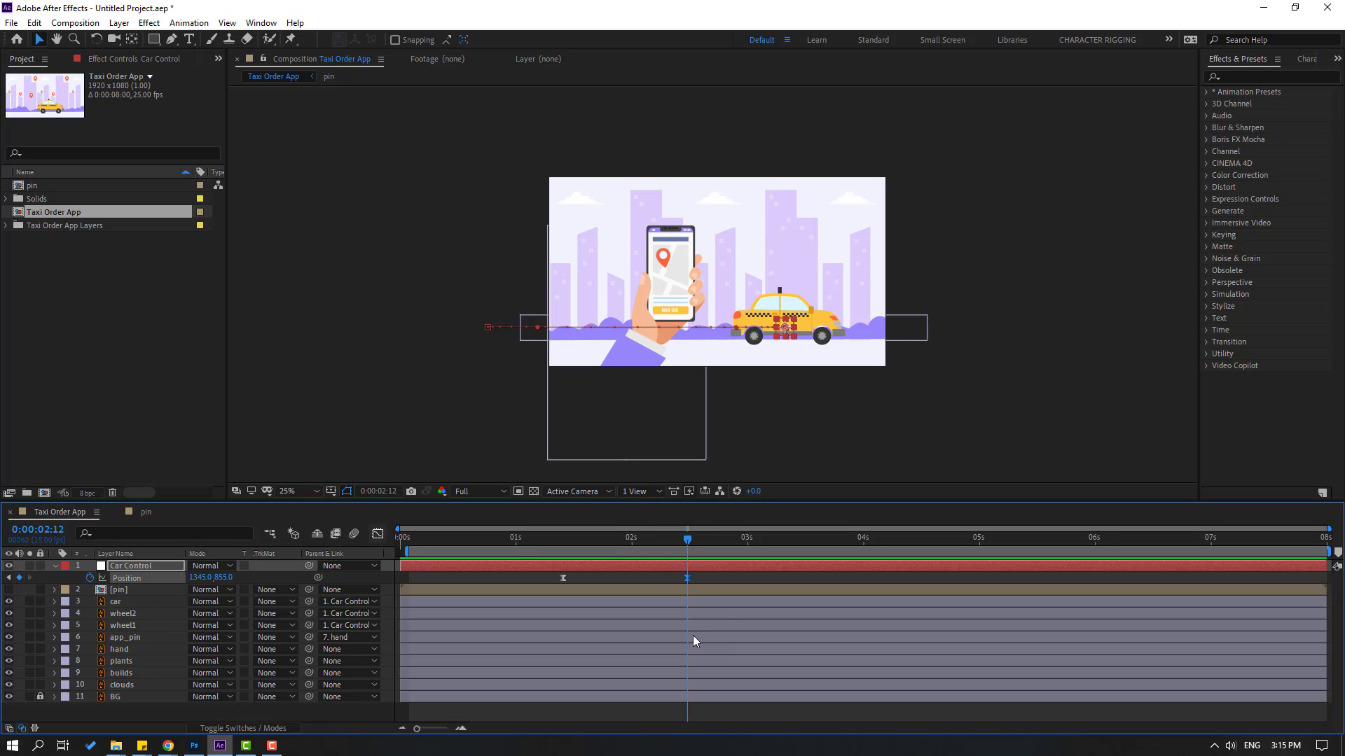
left_click_drag(686, 578, 743, 579)
key("space")
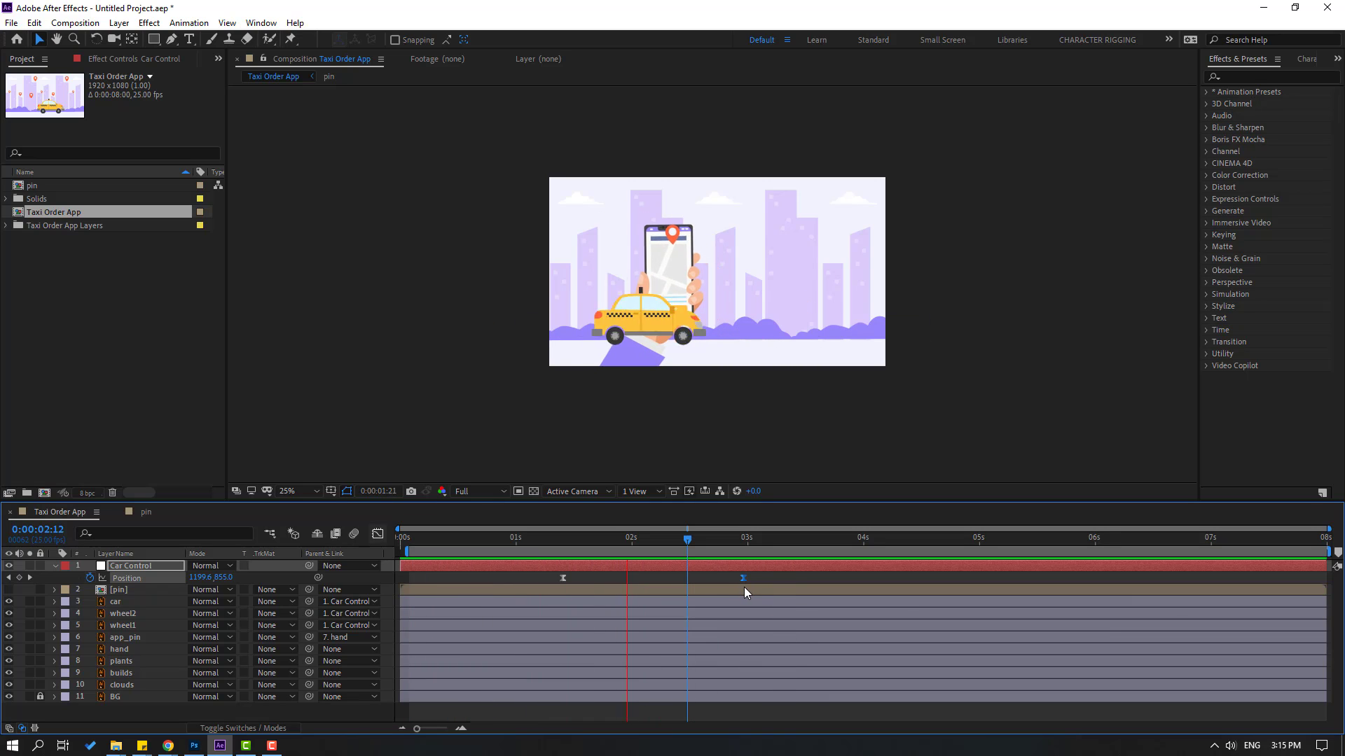
key("space")
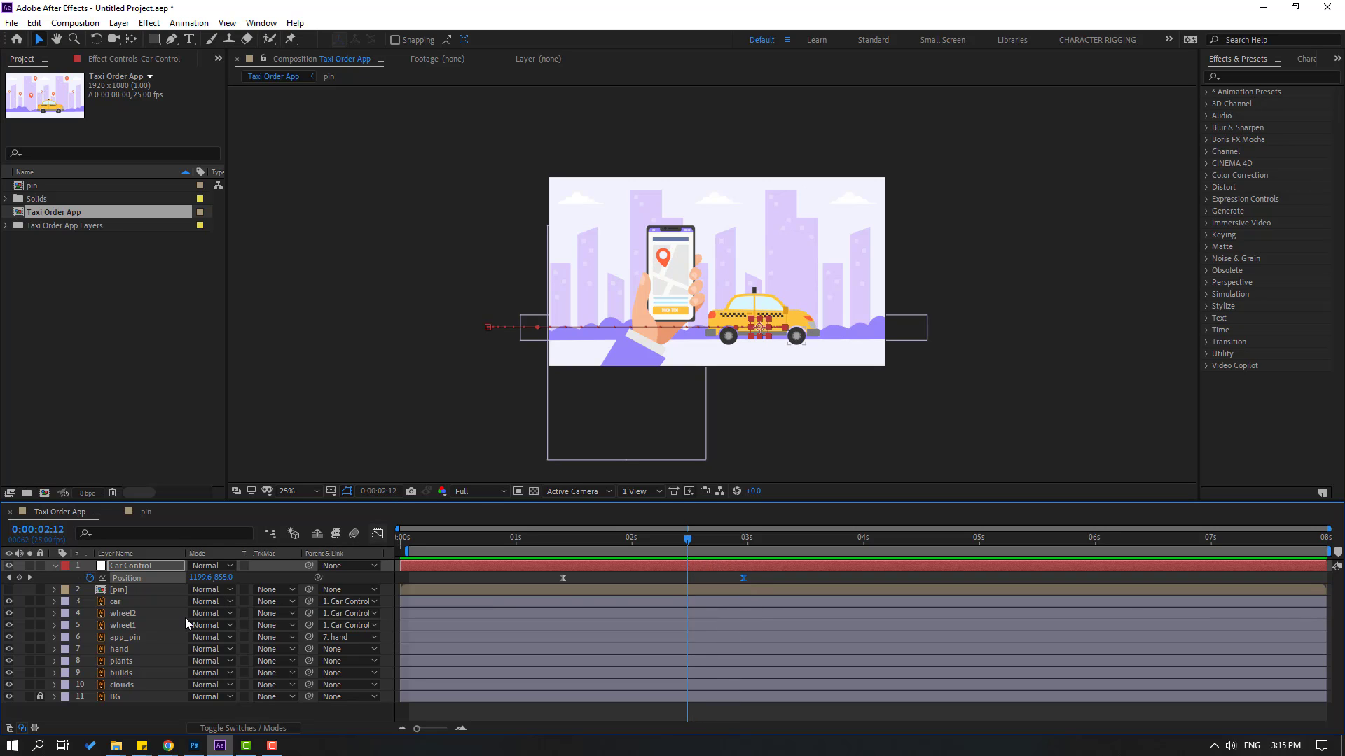
left_click(132, 638)
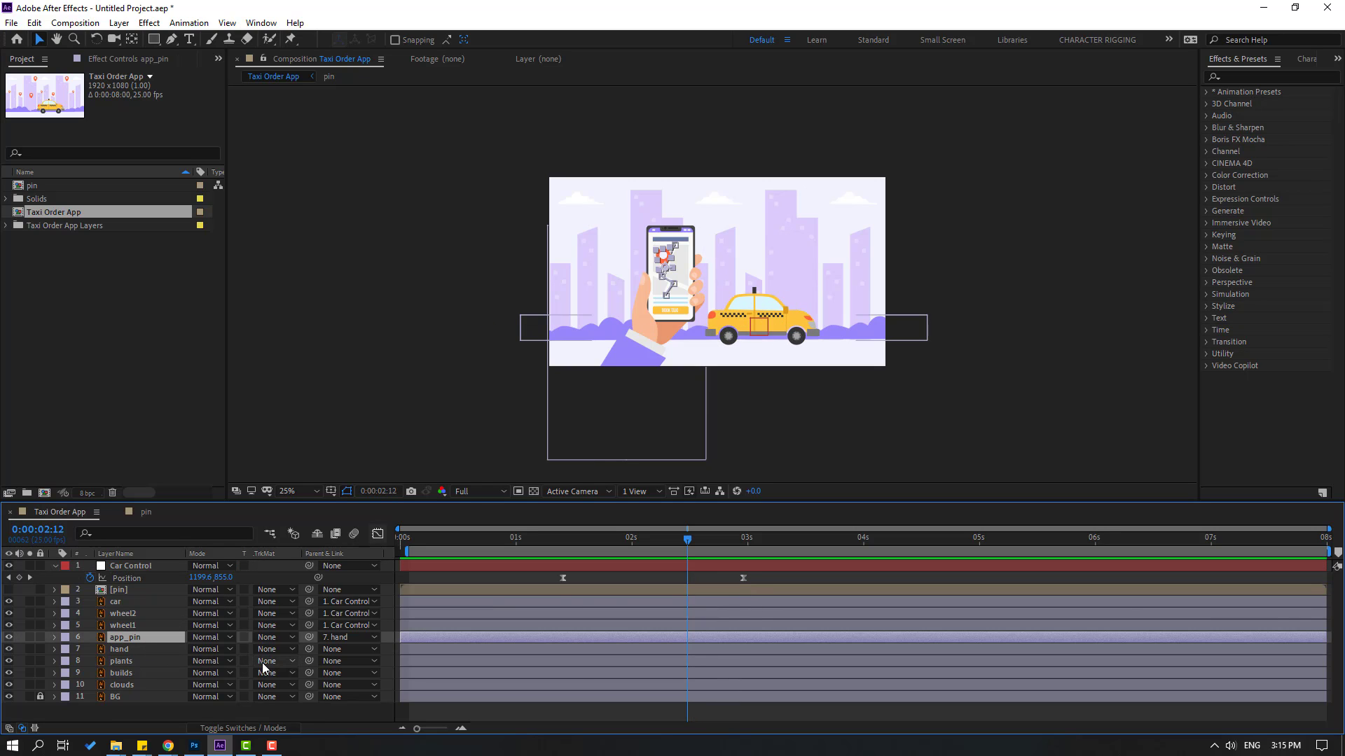
- Select all of app_pin's keyframes and shift them earlier, previewing against the taxi
key("u")
left_click_drag(606, 541, 624, 542)
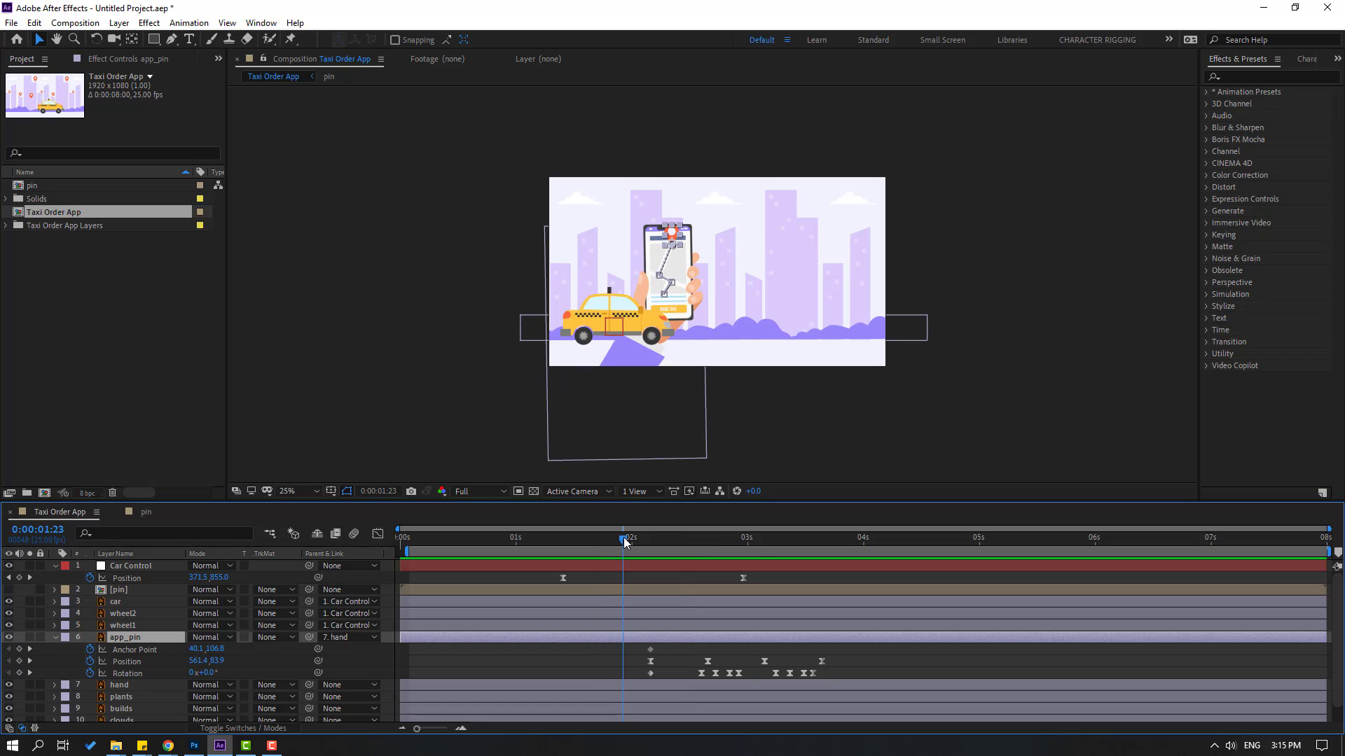
mouse_move(822, 650)
left_mouse_down()
mouse_move(675, 663)
mouse_move(648, 680)
mouse_move(576, 673)
left_mouse_up()
left_click(553, 545)
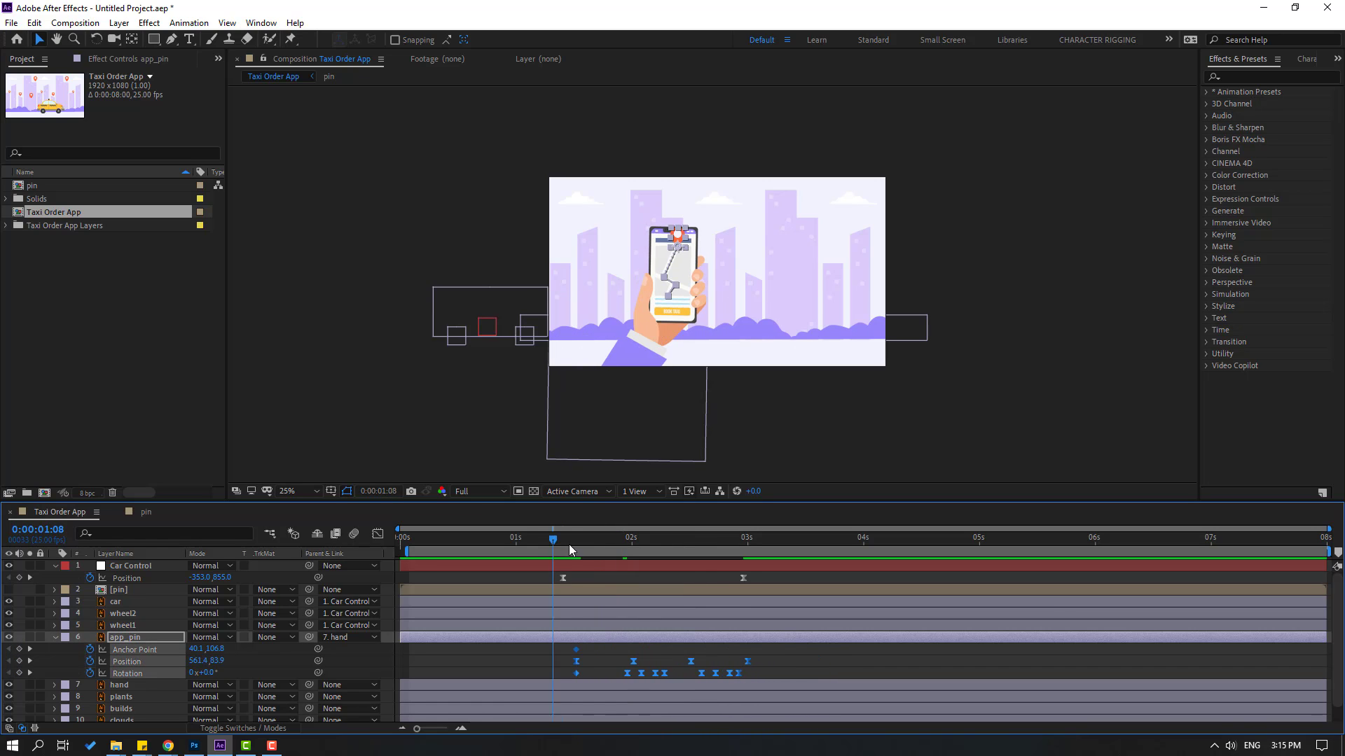
key("space")
left_click(790, 578)
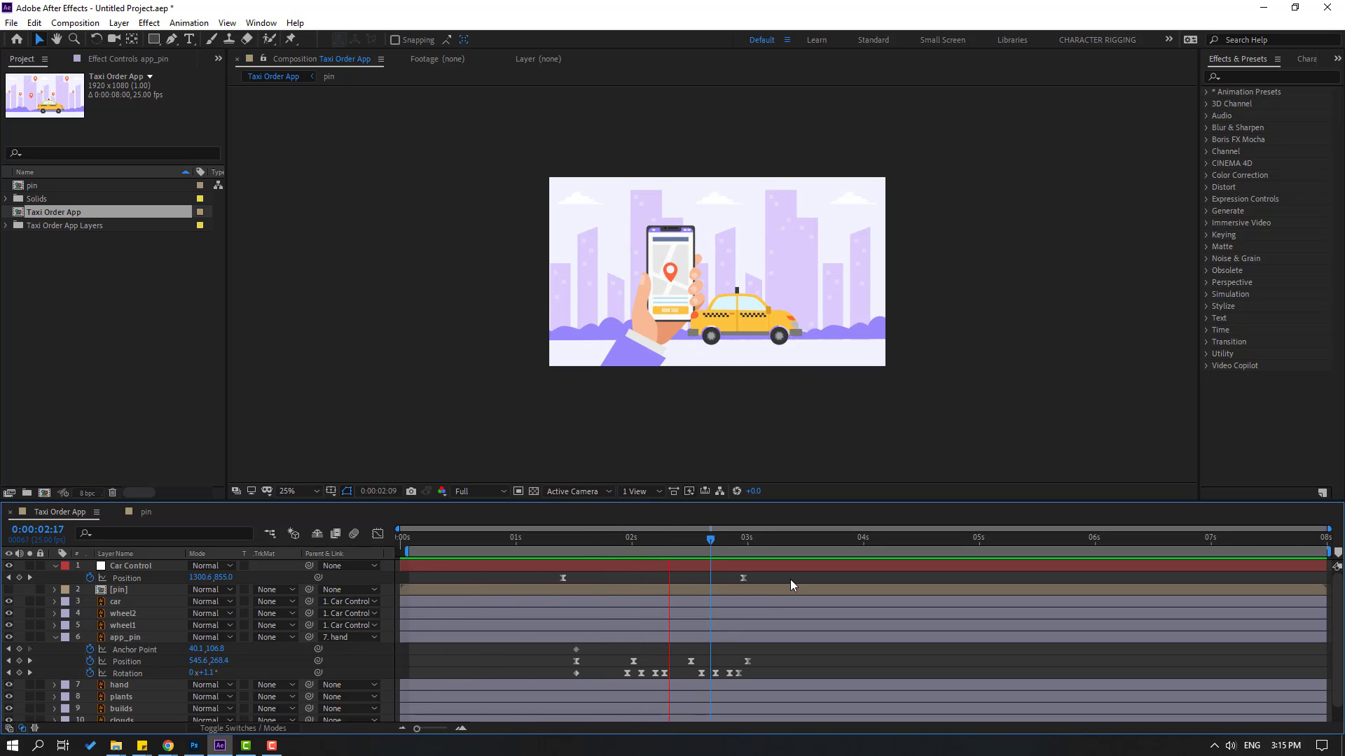
- Nudge the pin's keyframes slightly earlier a few more times, checking the timing with a preview
left_click(630, 541)
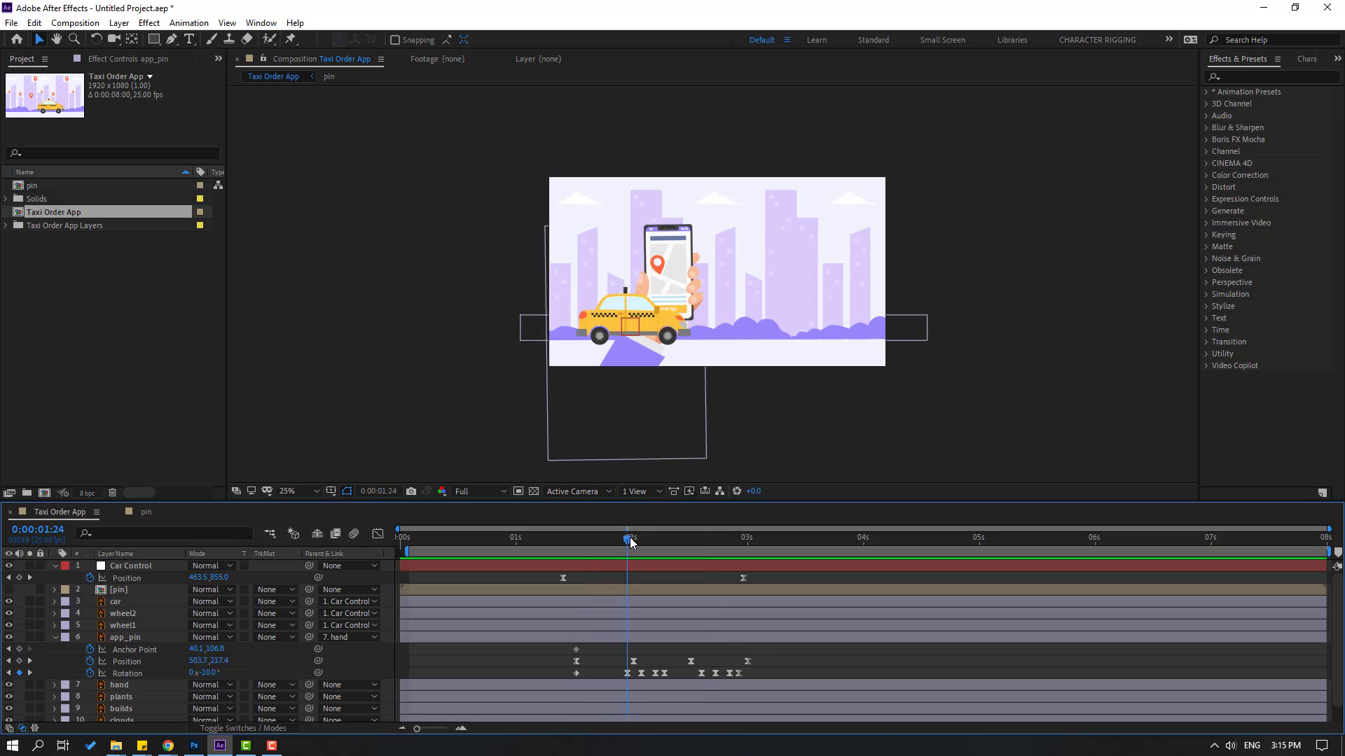
left_click_drag(630, 541, 632, 541)
left_click_drag(777, 649, 557, 670)
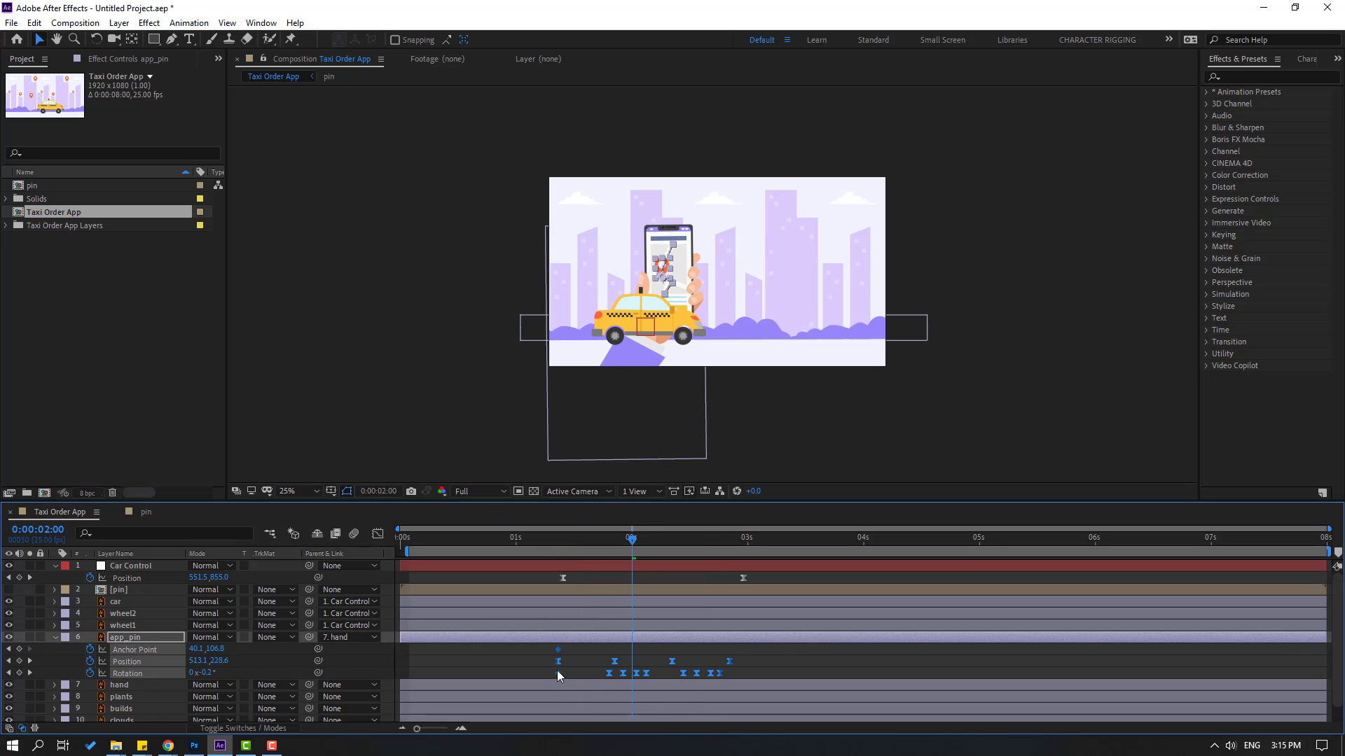
left_click_drag(531, 539, 709, 560)
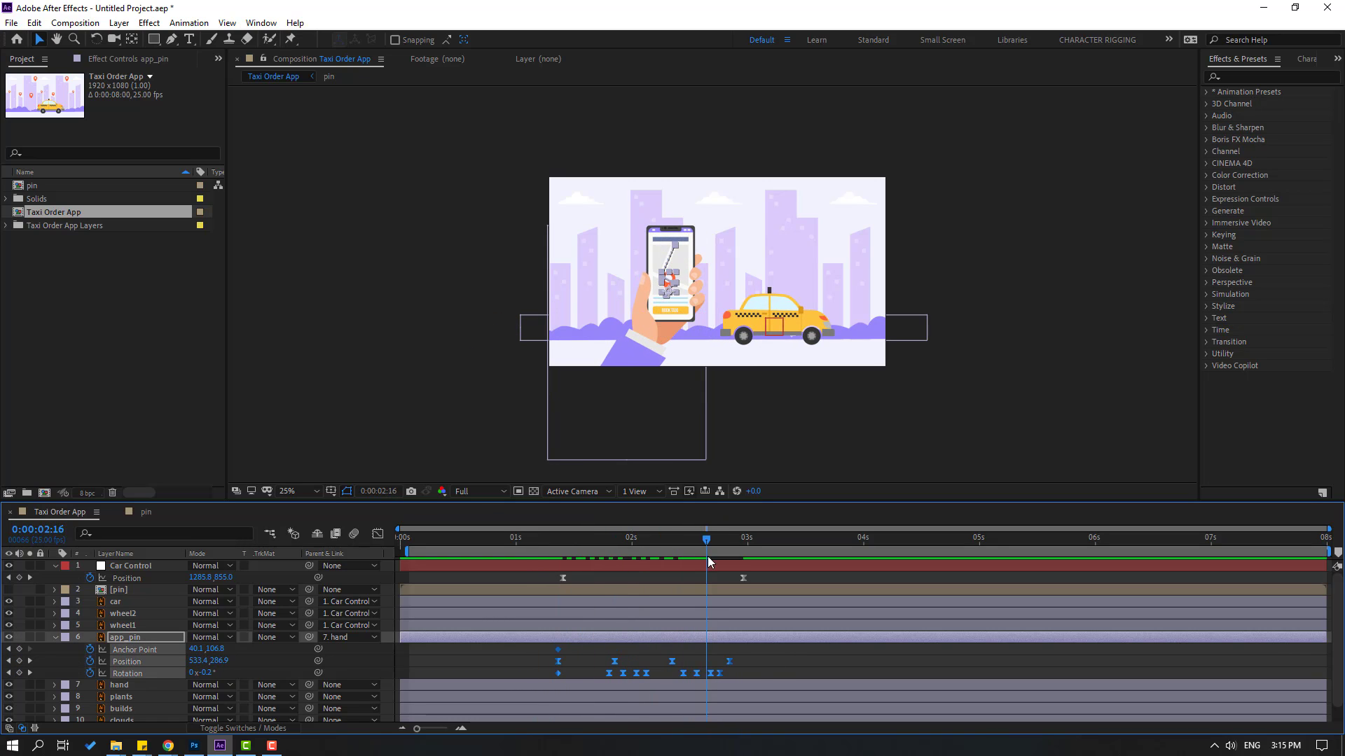
left_click_drag(677, 661, 664, 660)
left_click_drag(511, 541, 725, 553)
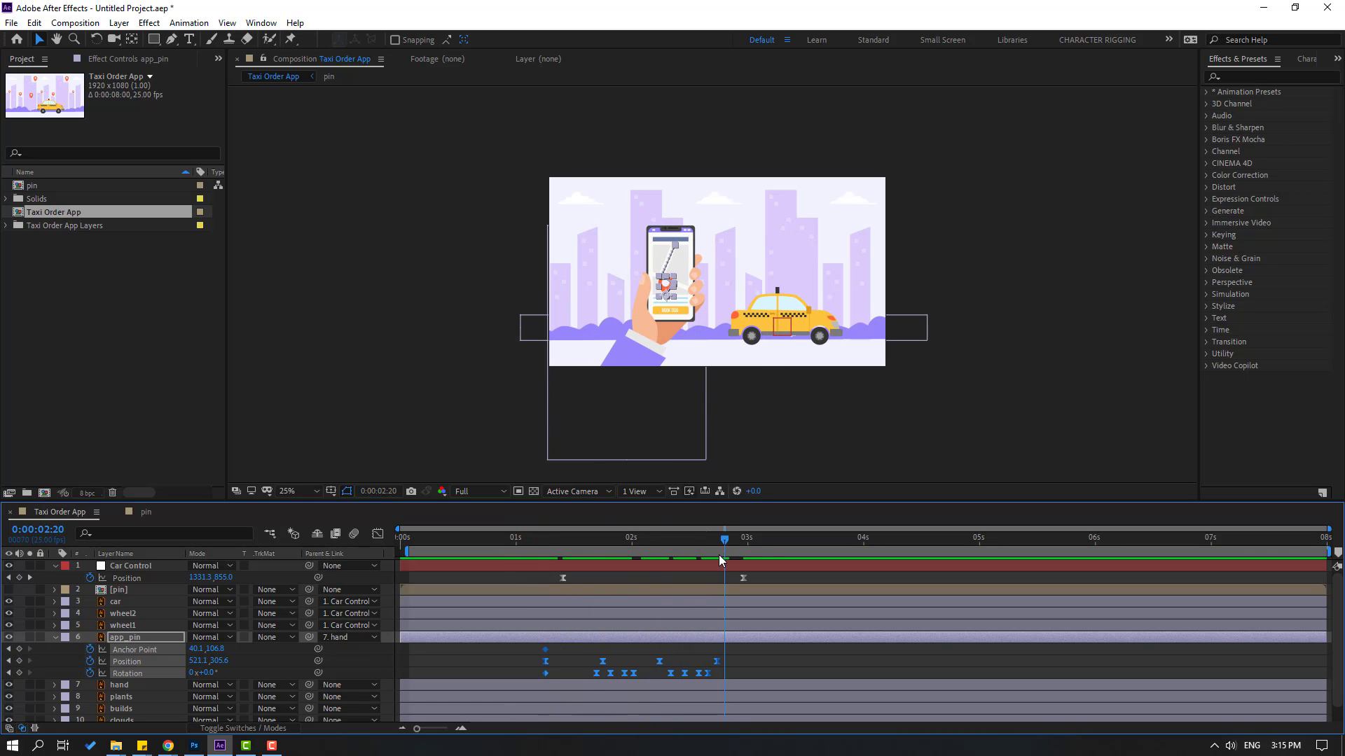
left_click_drag(660, 661, 647, 661)
key("space")
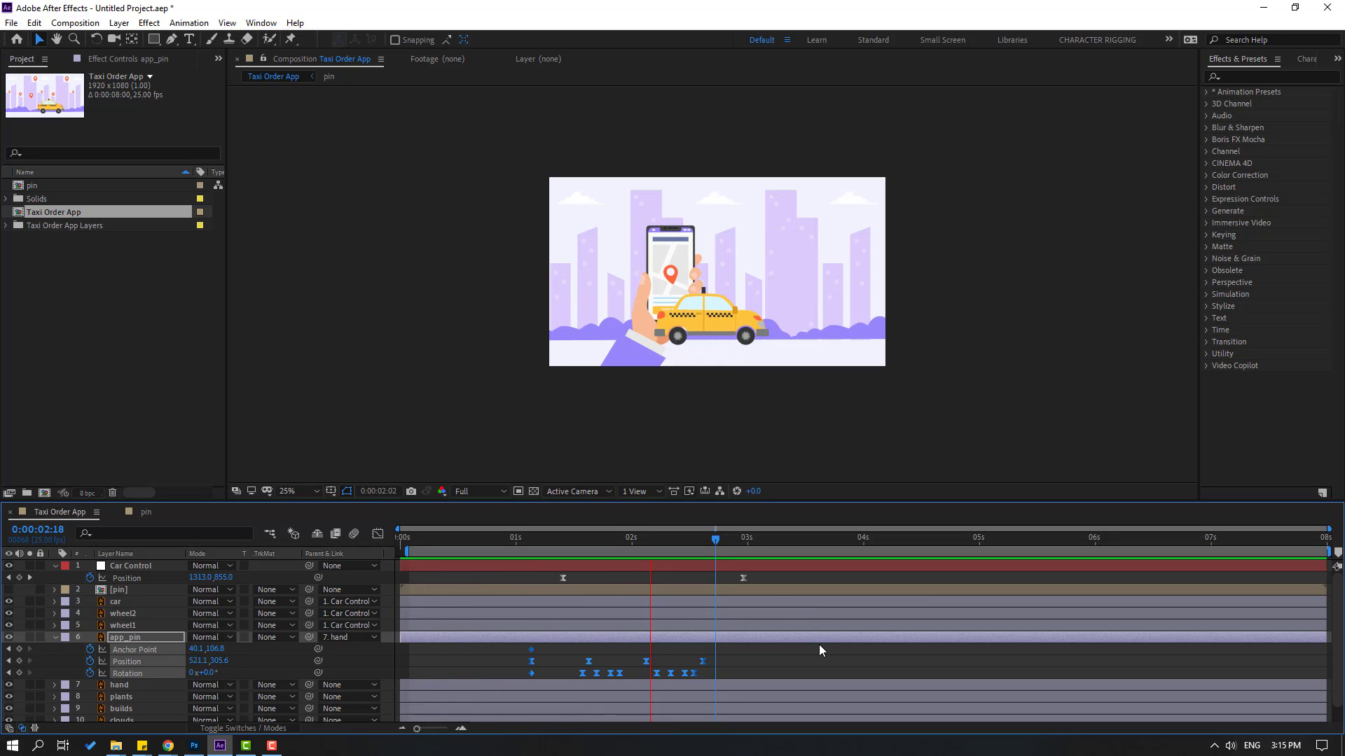
key("space")
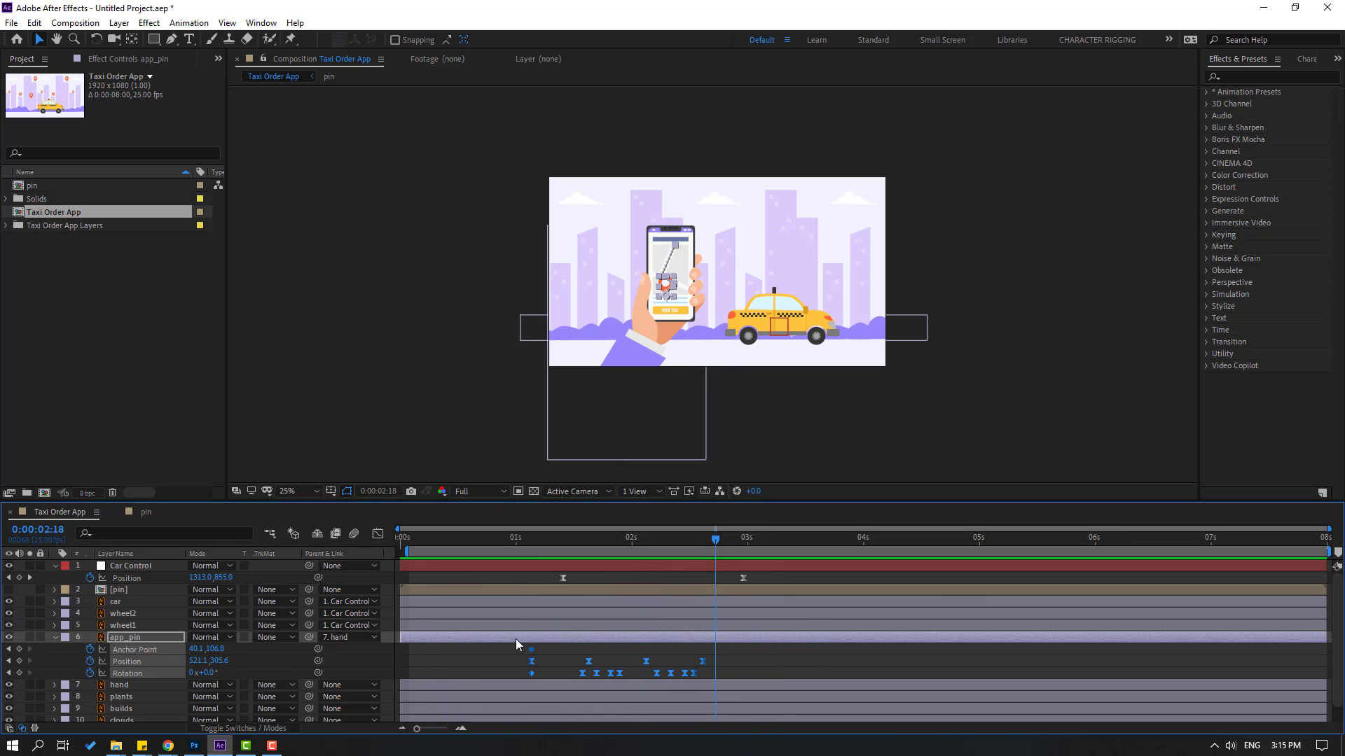
left_click(54, 637)
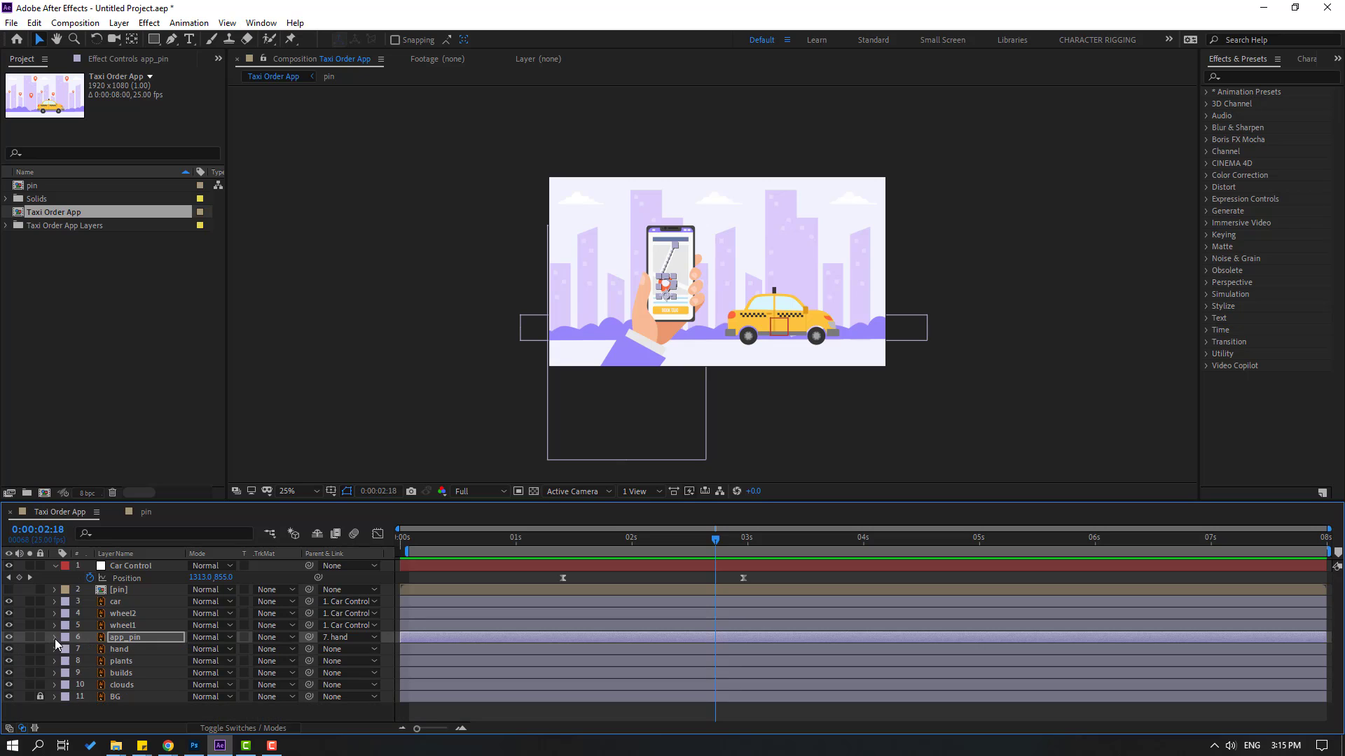
- Move the car layer's anchor point down to the bottom centre of the taxi body
left_click(118, 604)
scroll(640, 372, "up", 4)
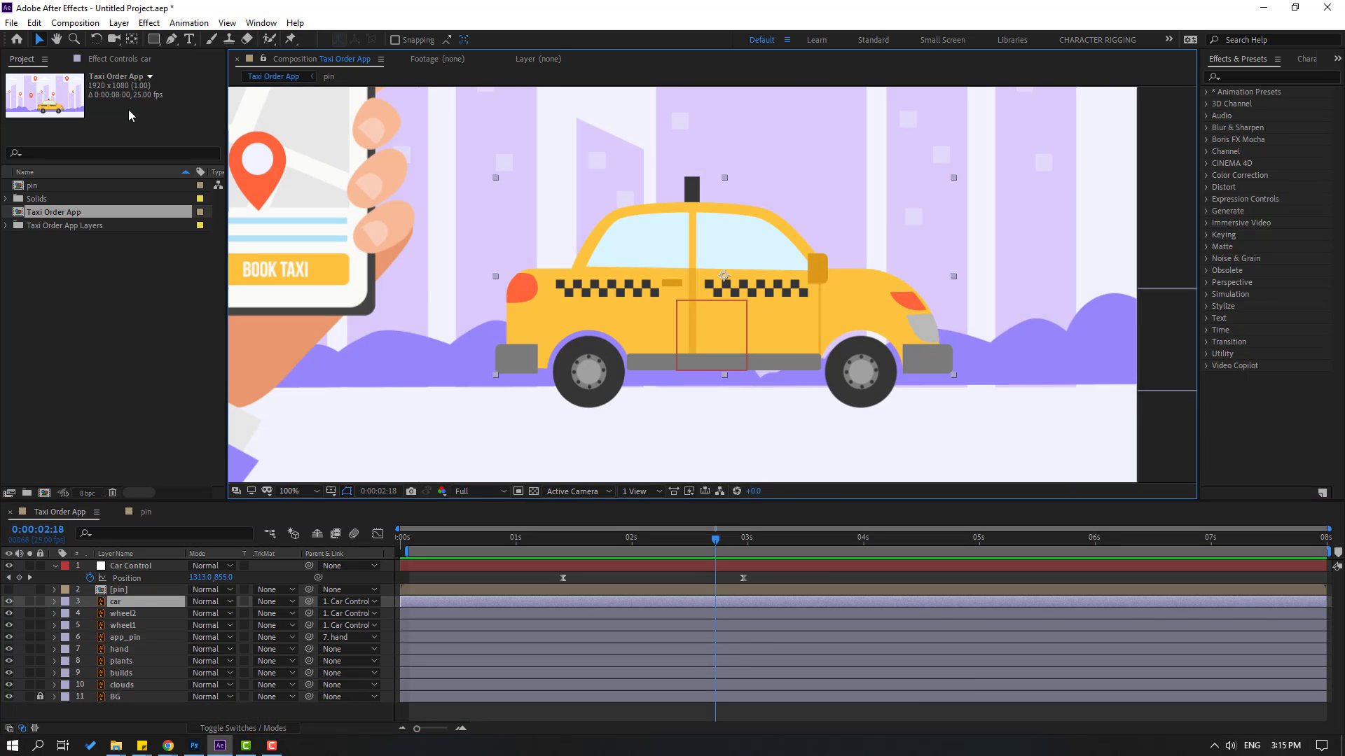
left_click(132, 40)
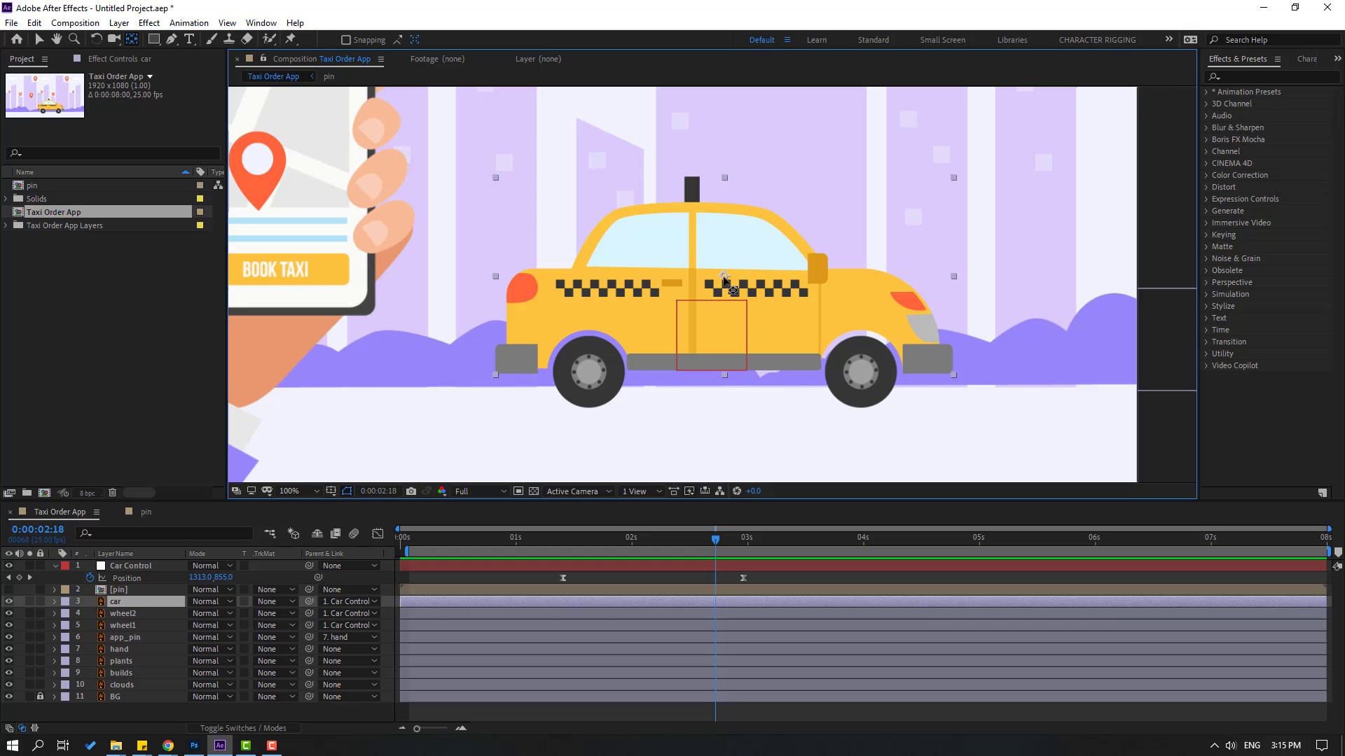
left_click_drag(725, 277, 725, 328)
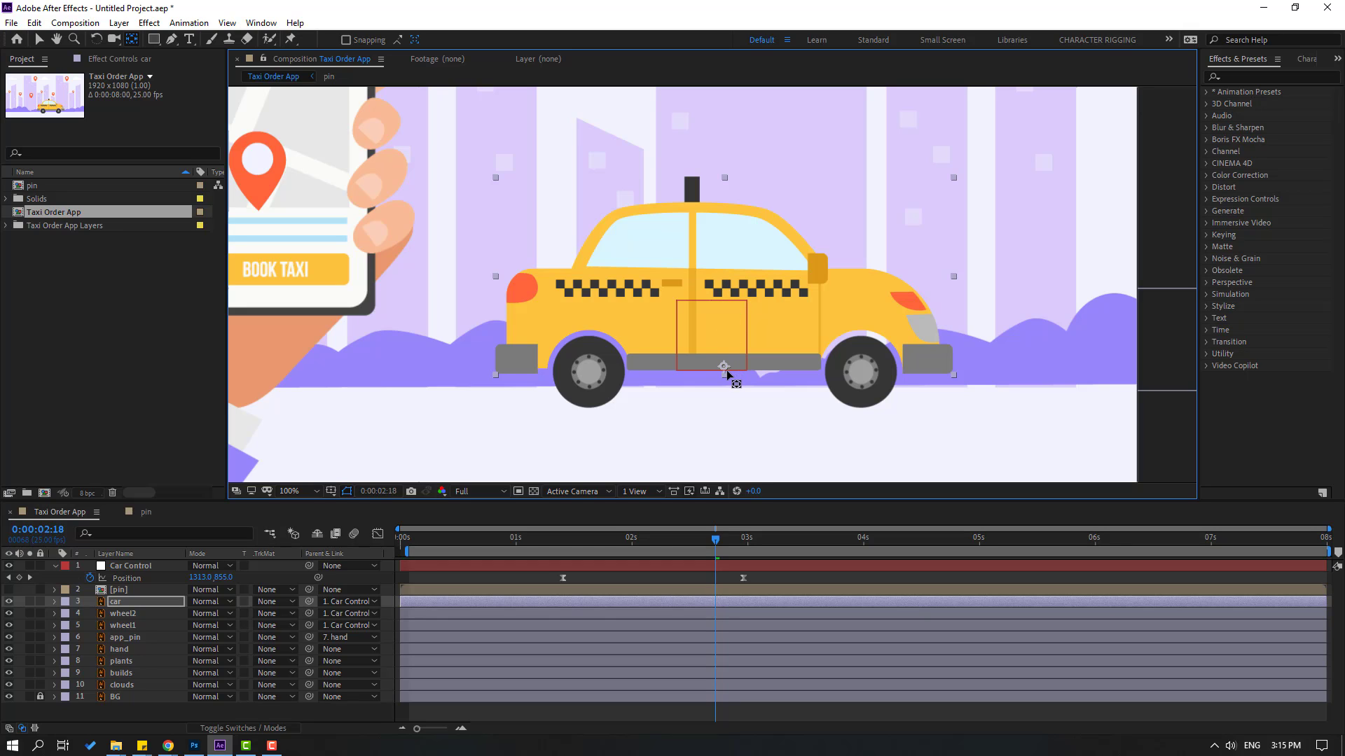
key("v")
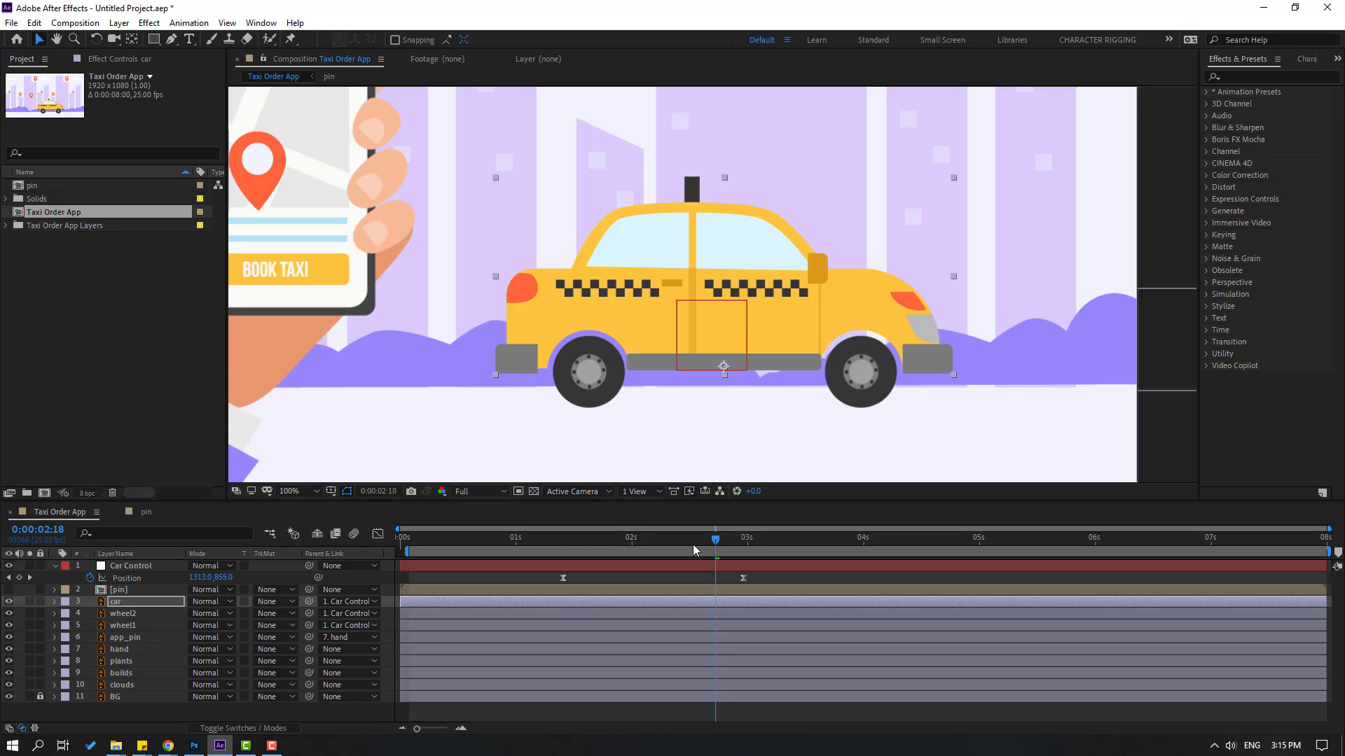
- Set a 0° Rotation keyframe on the car layer at 2:06
left_click_drag(693, 550, 659, 550)
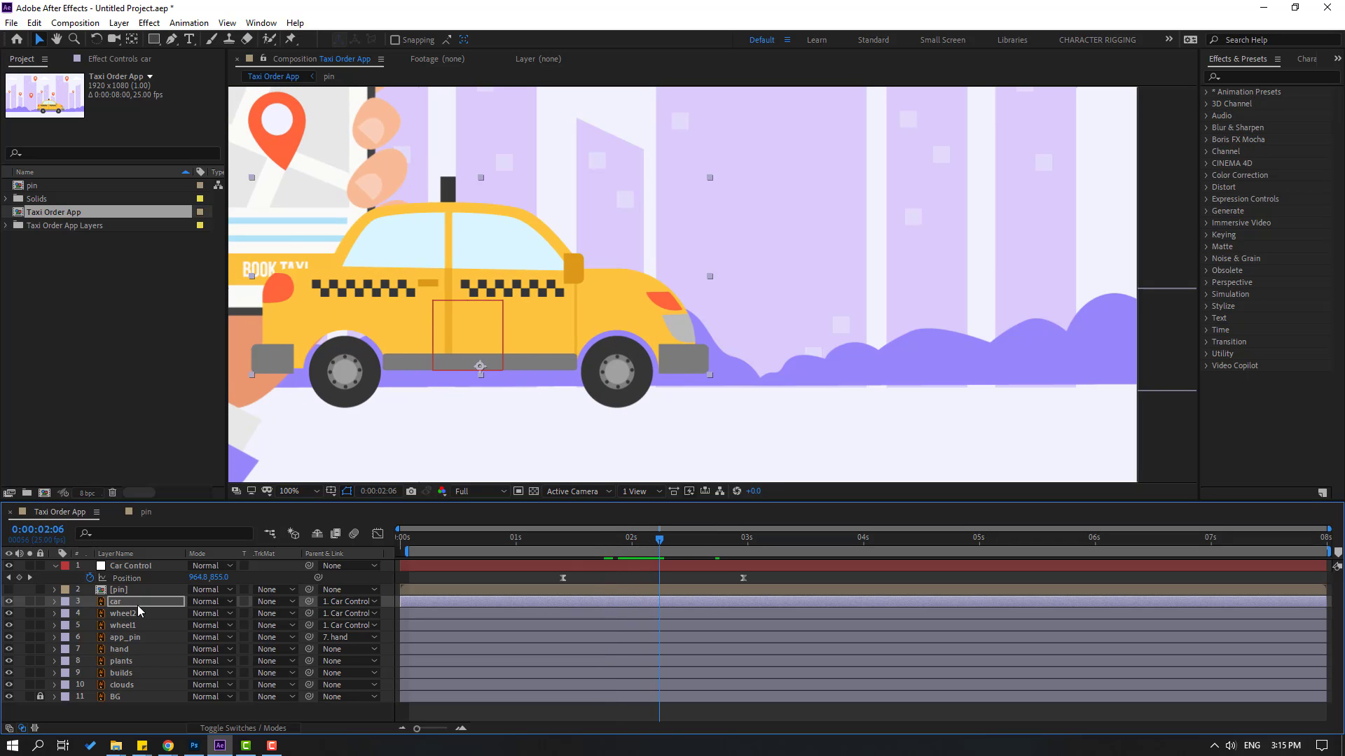
key("r")
left_click(90, 614)
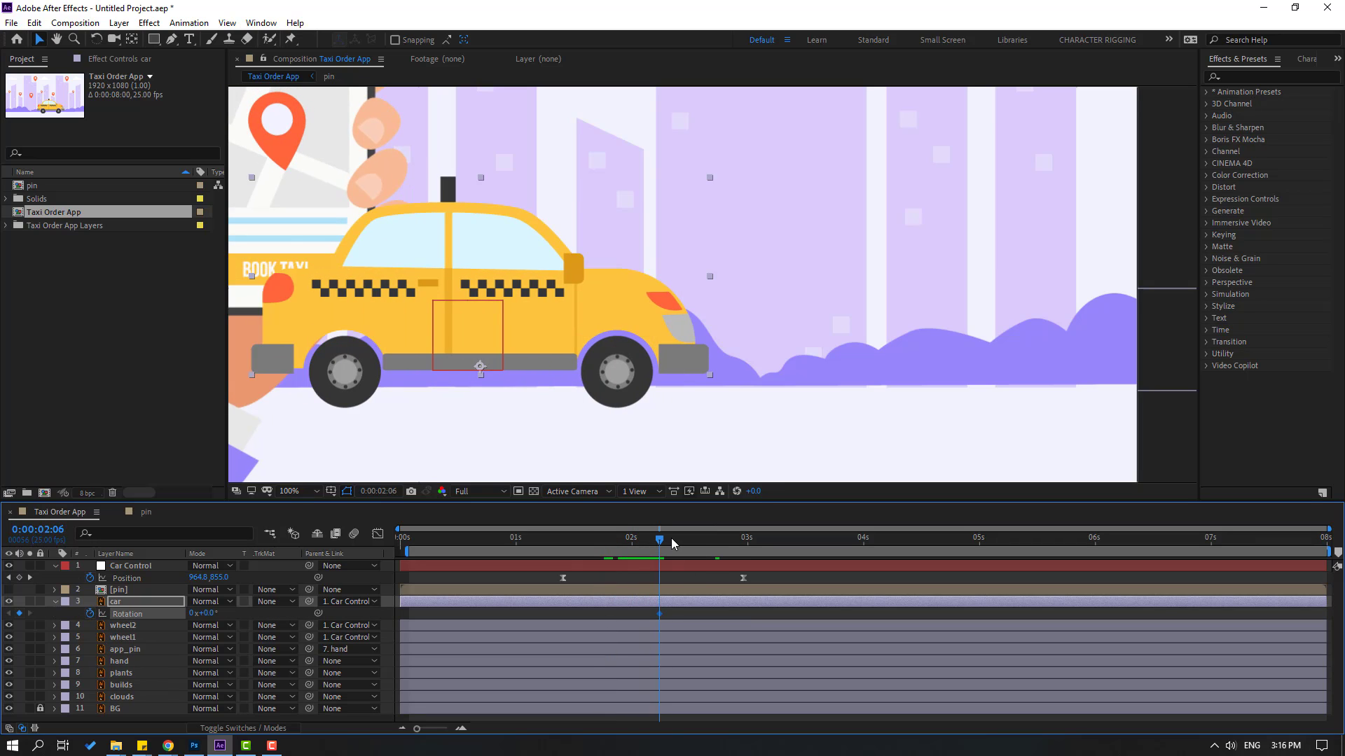
- Add car Rotation keyframes of 2° at 2:24 and -1° ten frames later
left_click_drag(671, 543, 741, 549)
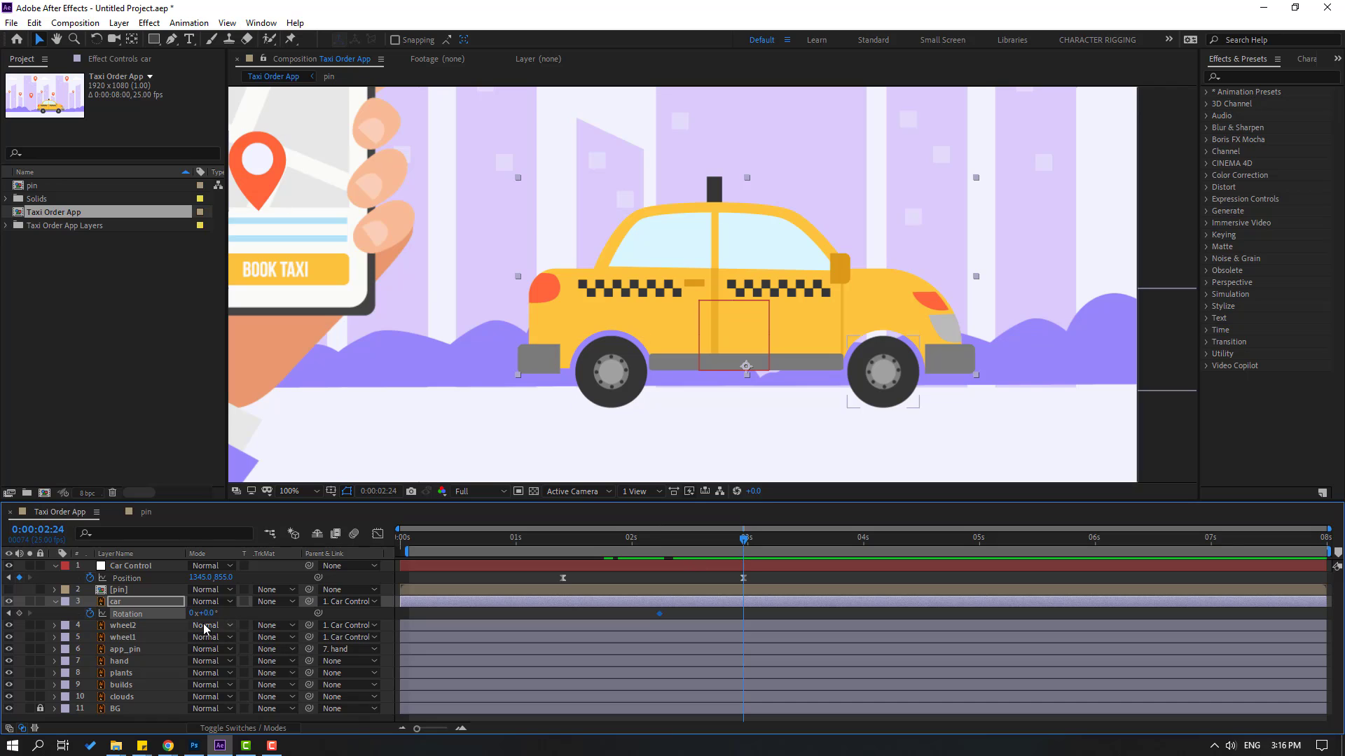
key("Return")
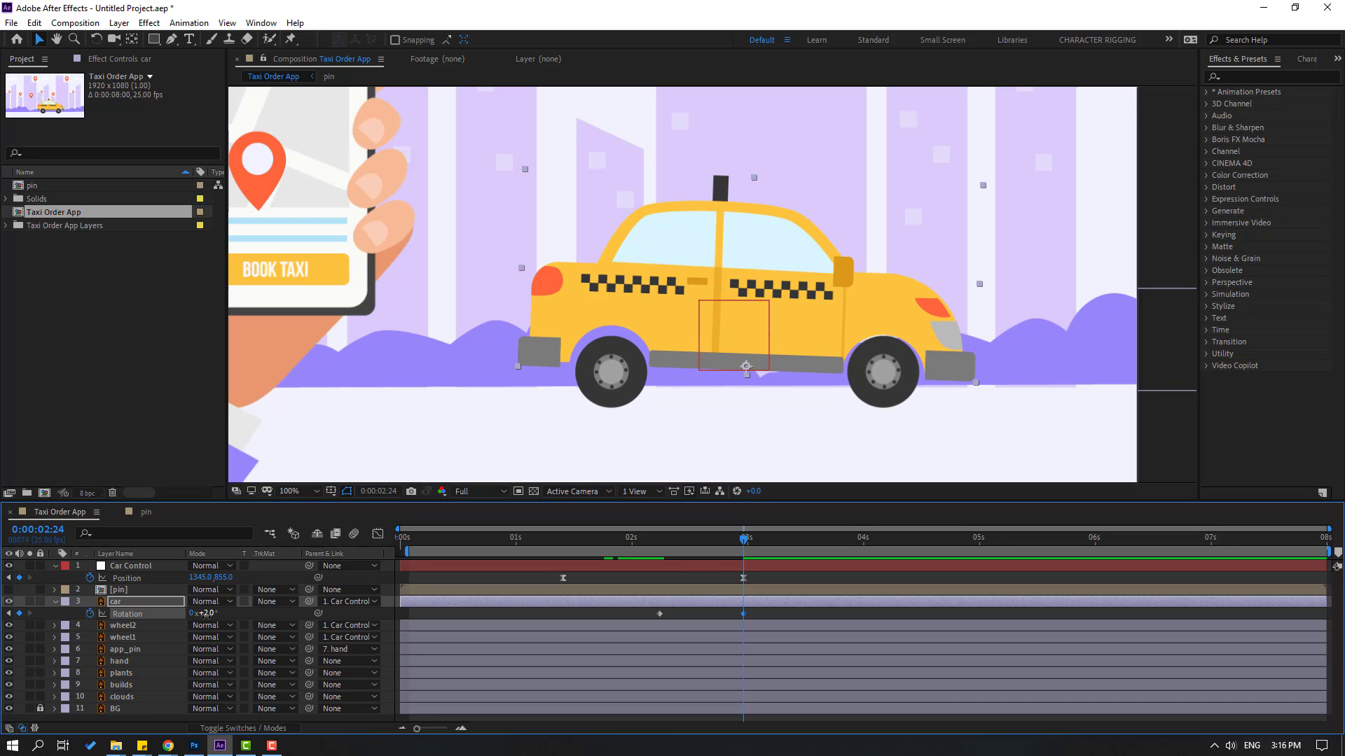
left_click_drag(611, 563, 746, 565)
key("shift+Page_Down")
type("-1")
key("Return")
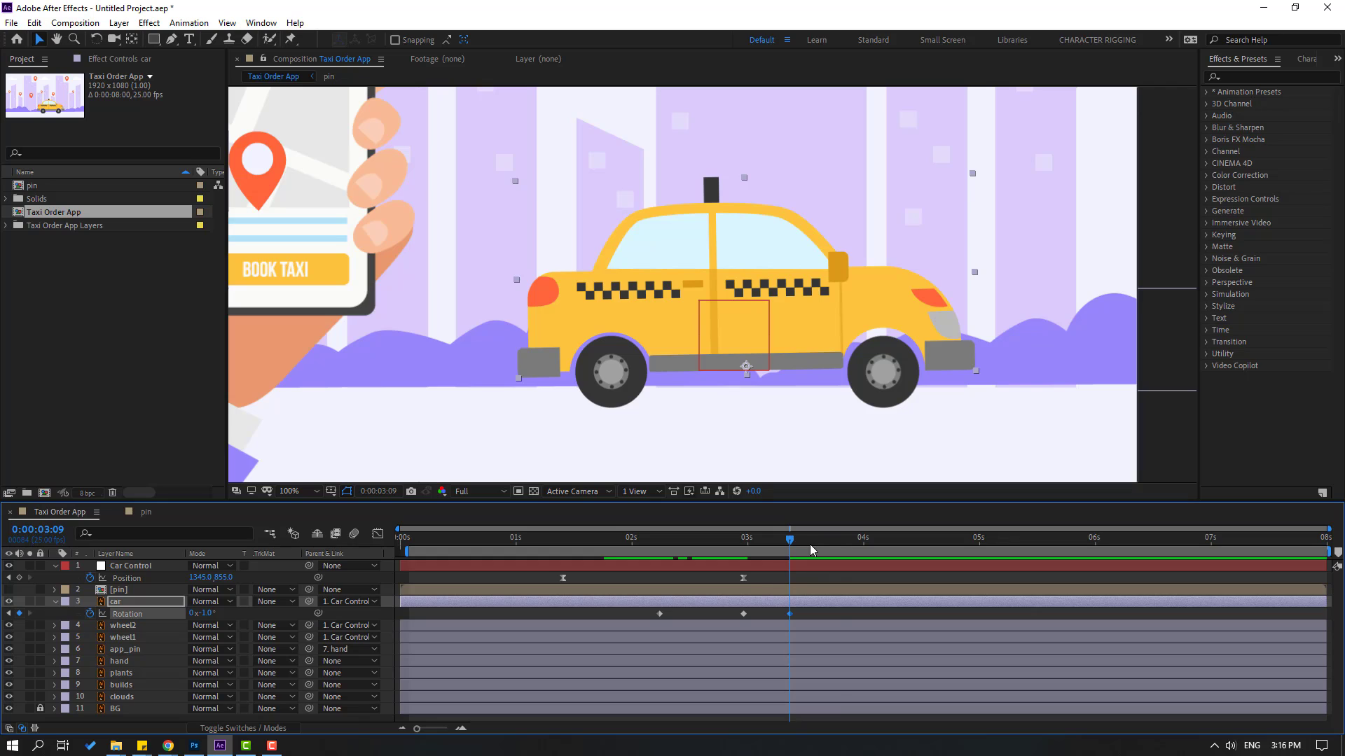
- Add a +1° Rotation keyframe and a level 0° keyframe at 4:04
left_click(208, 614)
type("1")
key("Return")
key("shift+Page_Down")
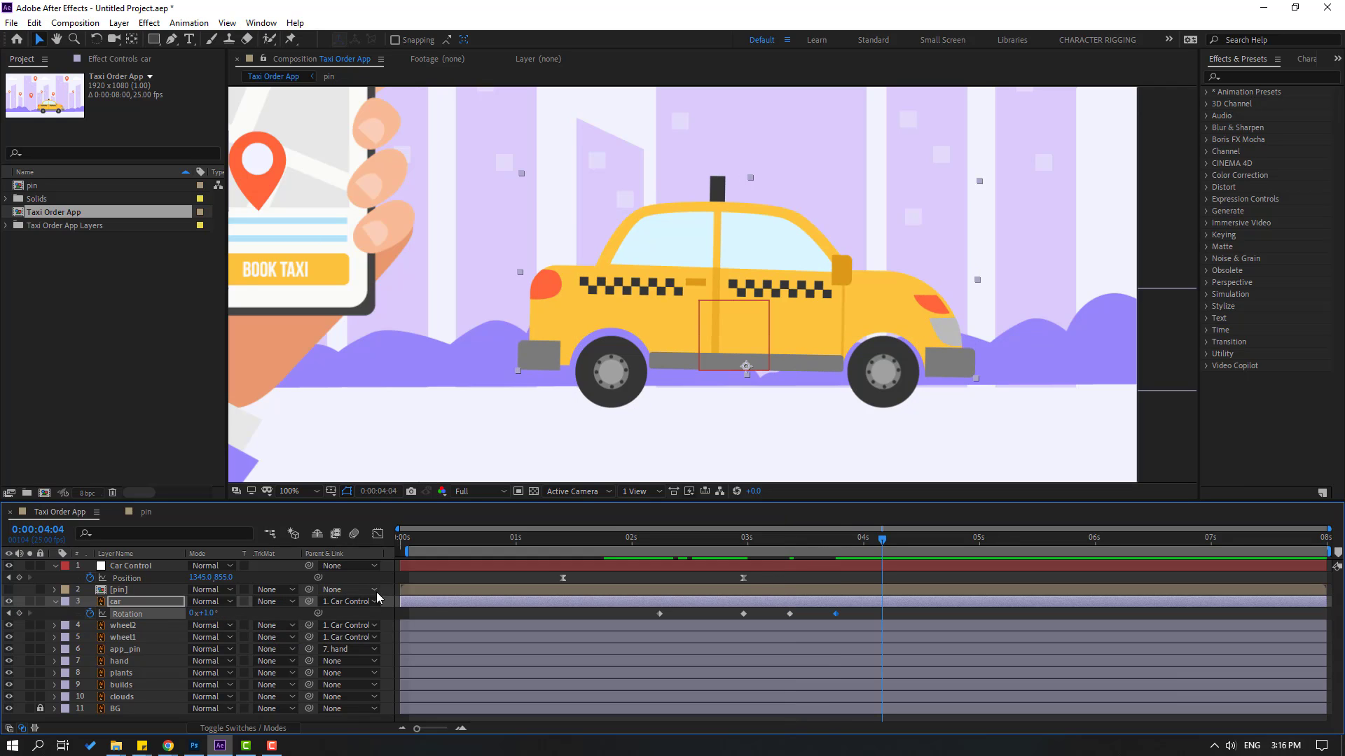
left_click(193, 614)
type("0")
key("Return")
- Apply Easy Ease to all of the car's Rotation keyframes
left_click_drag(904, 617, 631, 626)
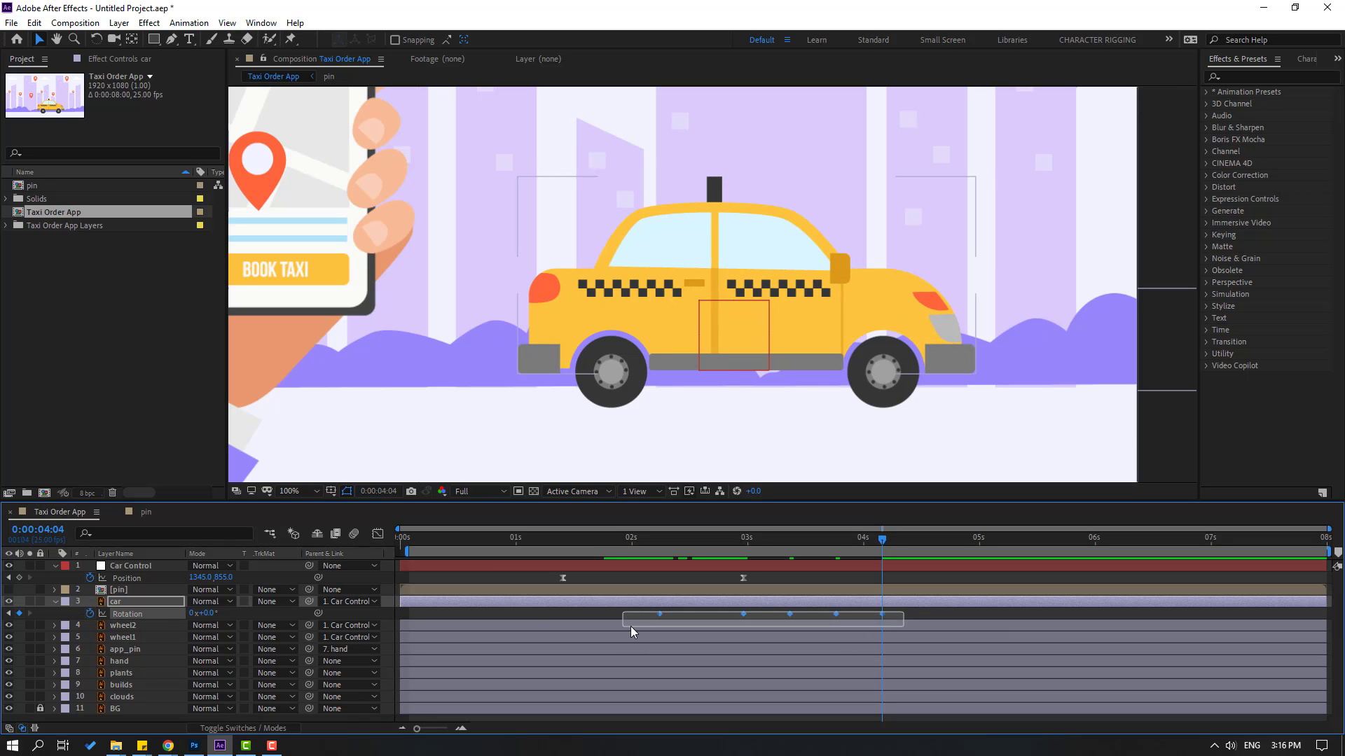
right_click(661, 616)
mouse_move(728, 607)
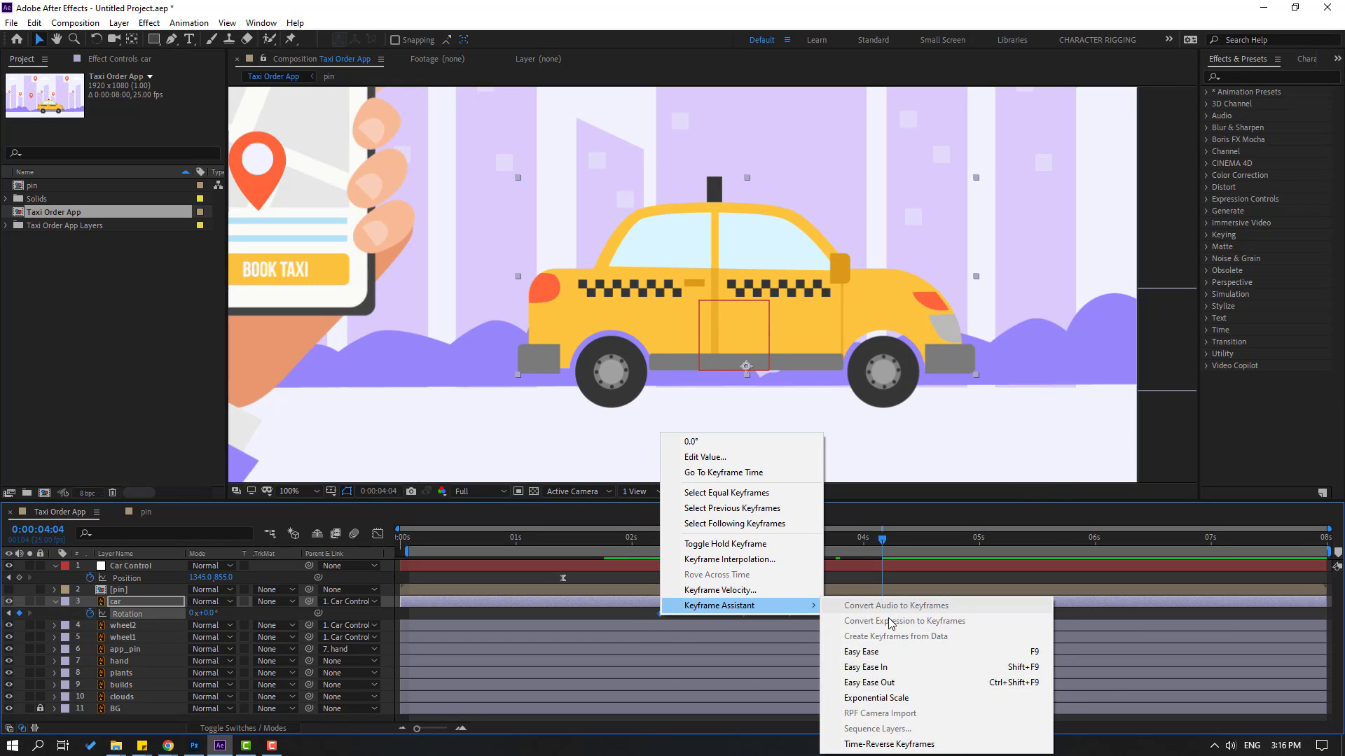
left_click(869, 653)
- Start the work area at about 1.2 seconds, fit the composition in the viewer, and preview
left_click_drag(404, 550, 541, 551)
left_click(298, 491)
left_click(322, 265)
key("space")
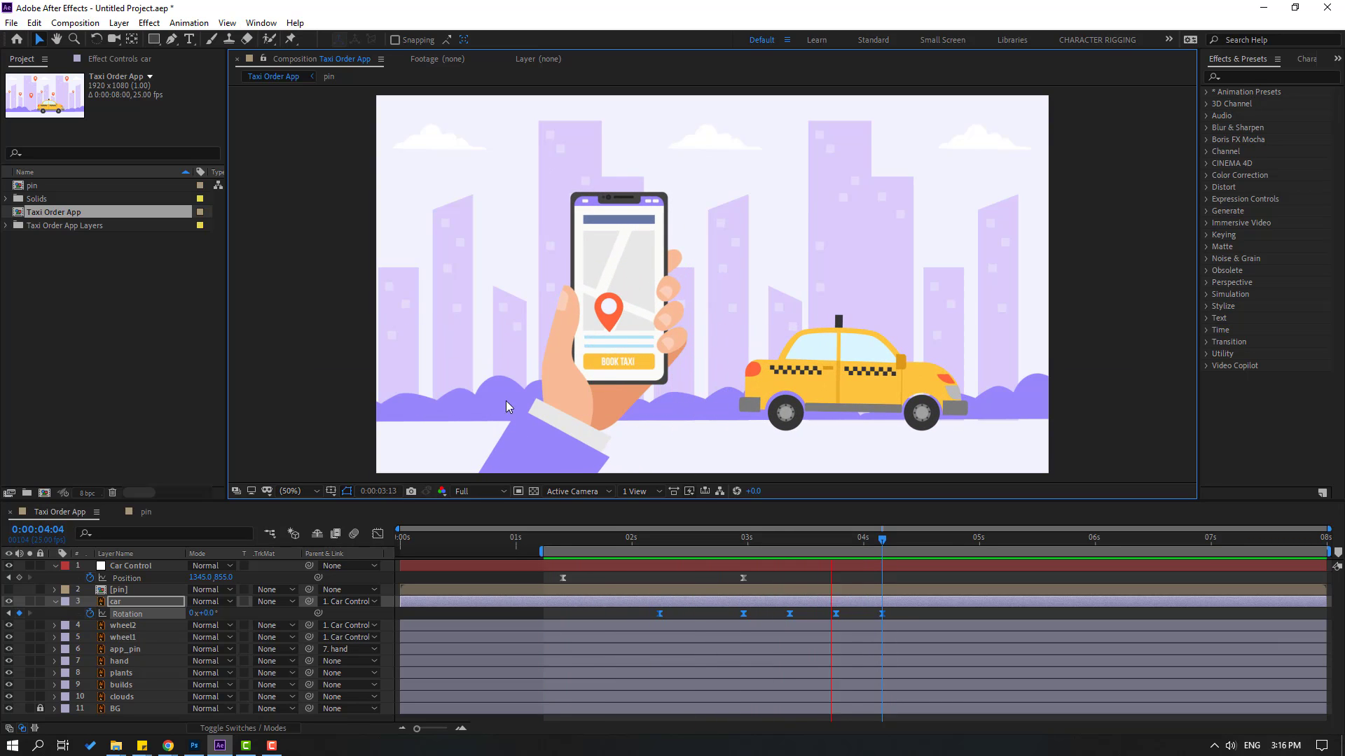
key("space")
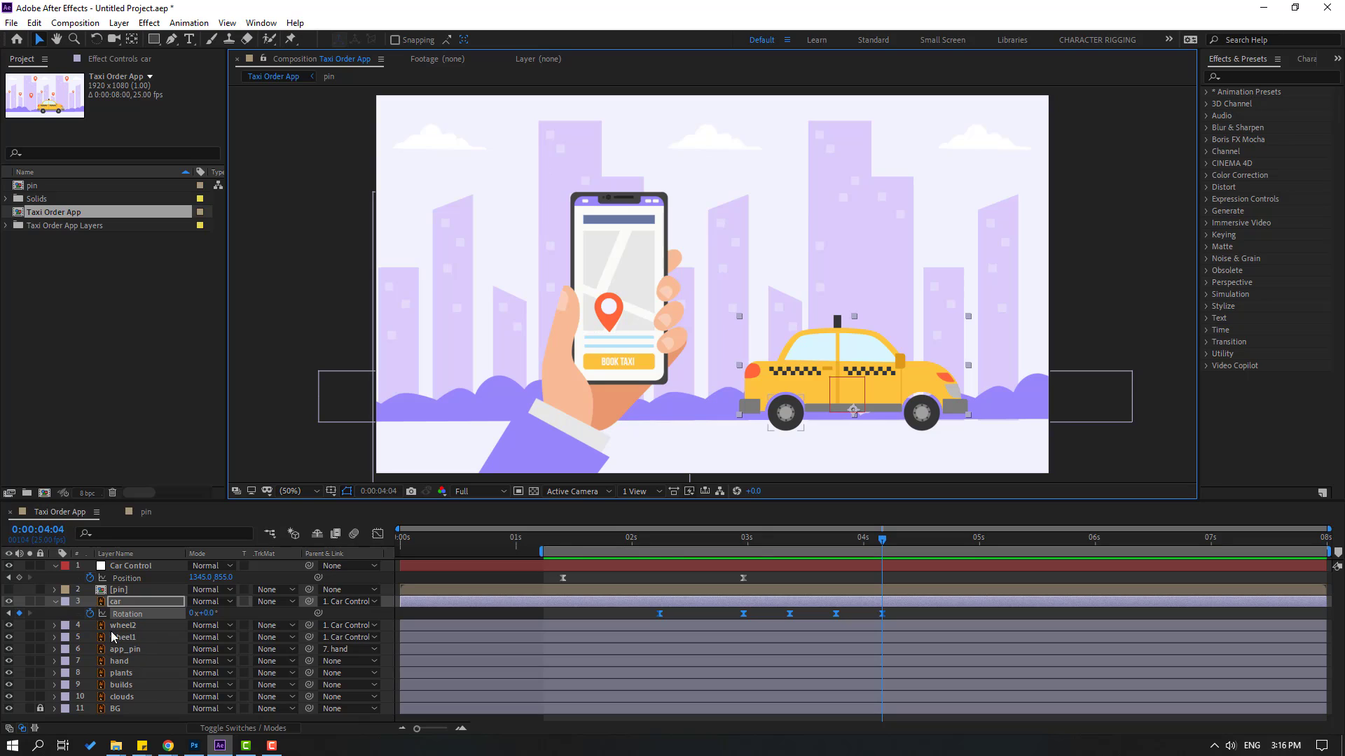
left_click(116, 602)
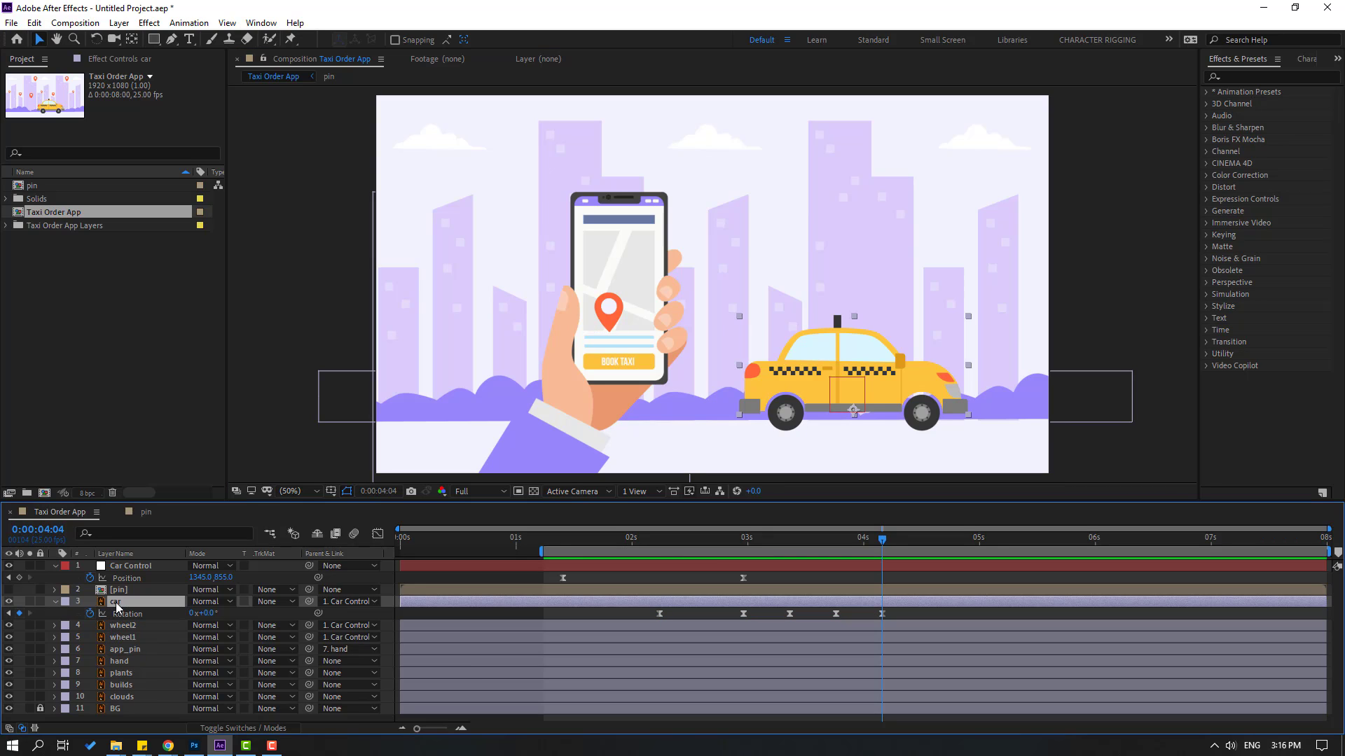
key("shift+p")
- Keyframe the car body's Position bouncing from Y 94 down to 106 and back, starting at 1:10
left_click_drag(549, 534, 563, 538)
left_click_drag(457, 422, 581, 418)
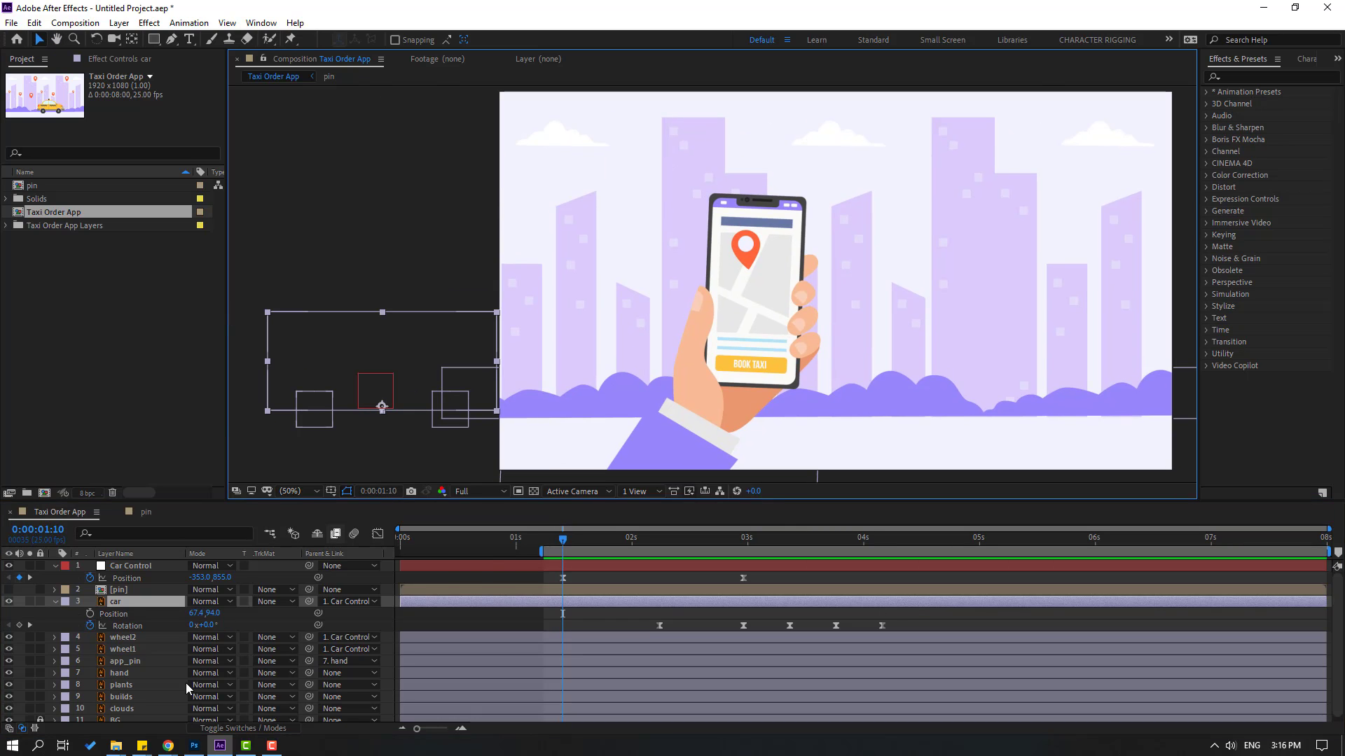
left_click(90, 614)
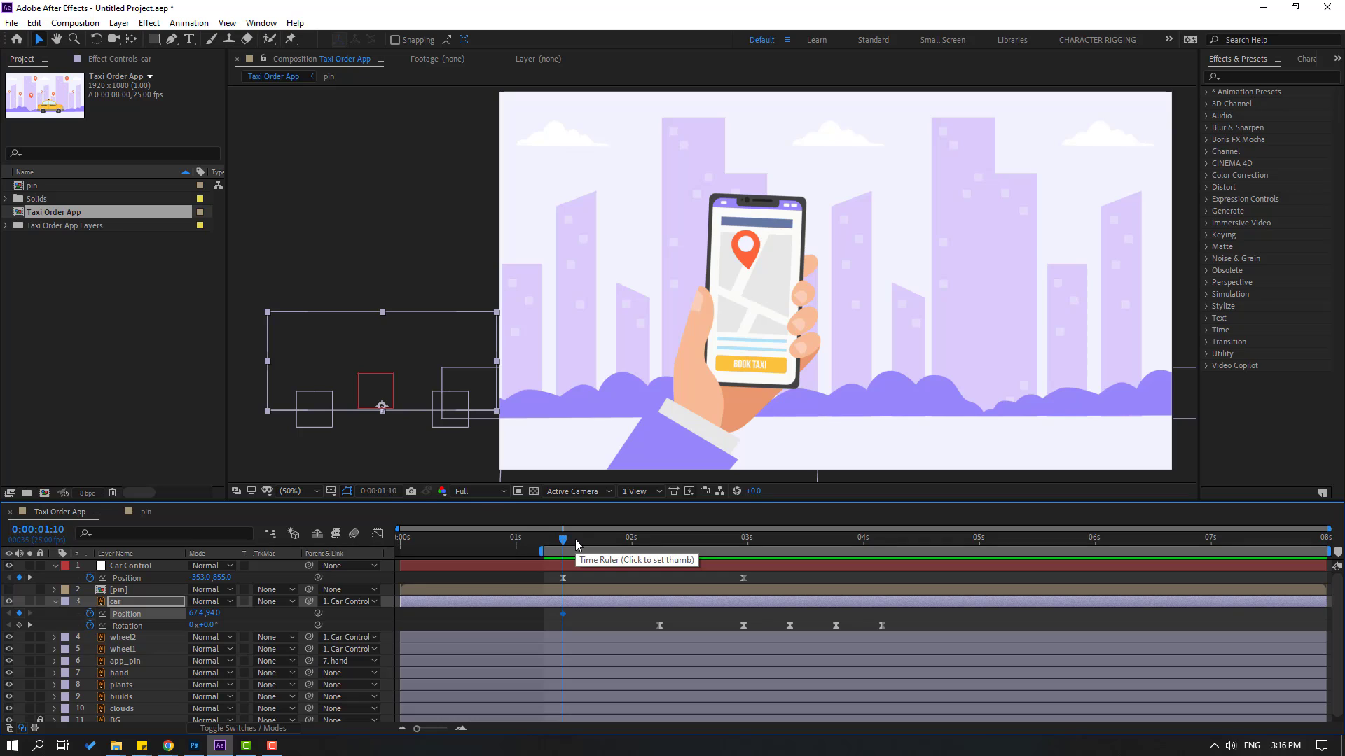
key("space")
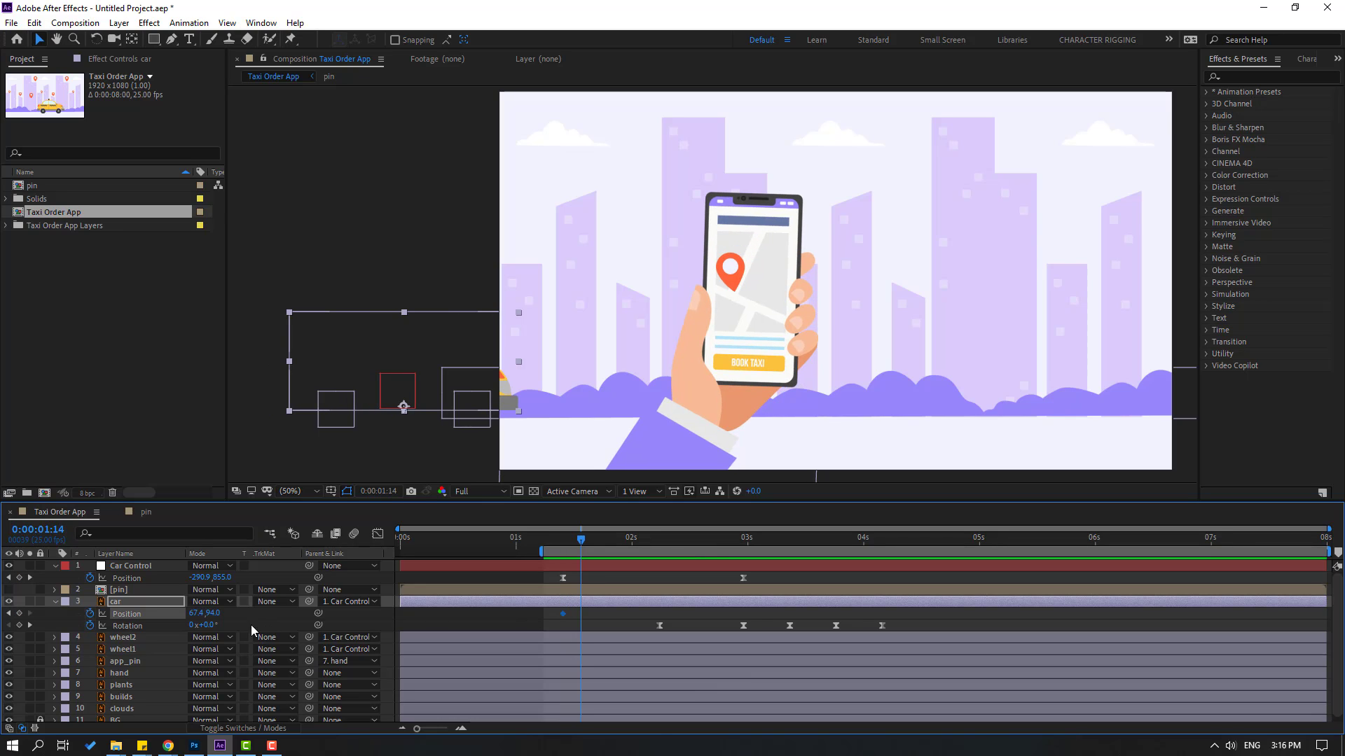
key("Down")
key("Down")
key("Down")
key("Down")
key("Down")
key("Down")
key("Down")
key("Down")
key("Down")
key("Down")
key("Down")
key("Down")
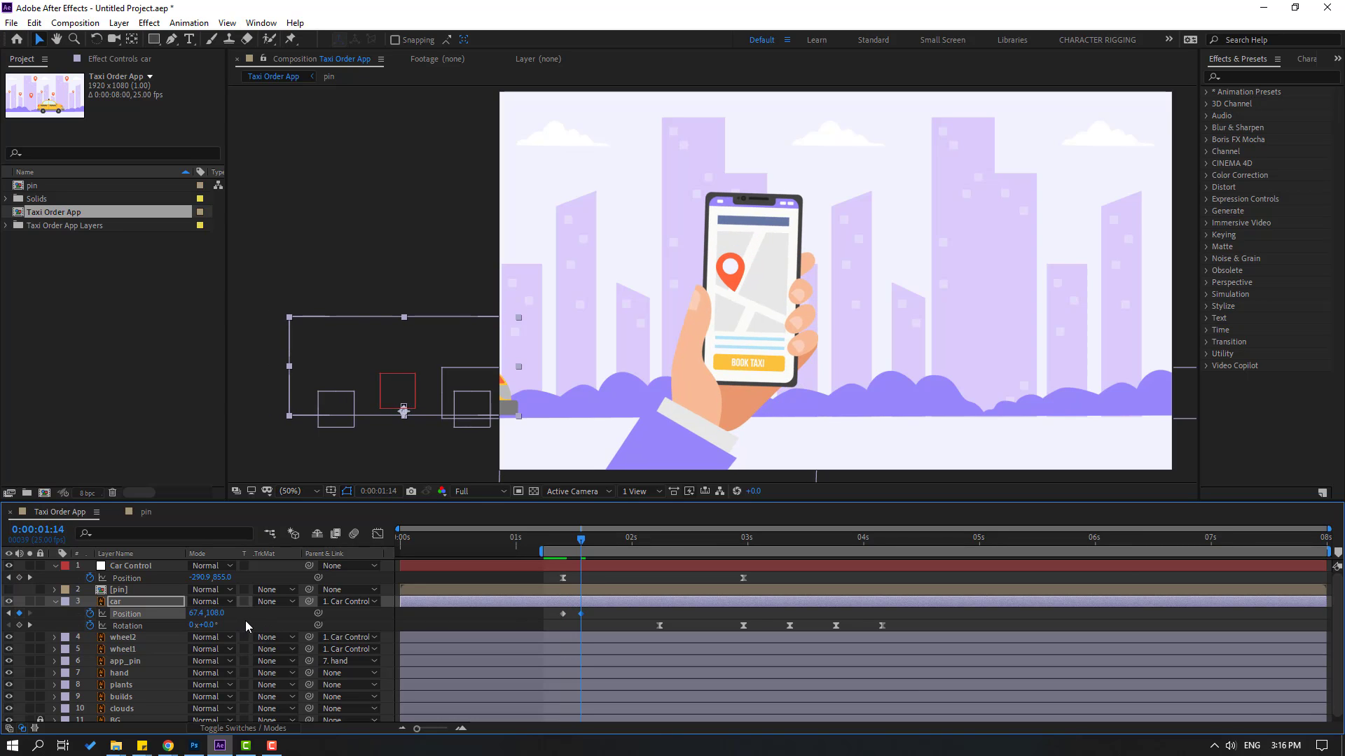
key("space")
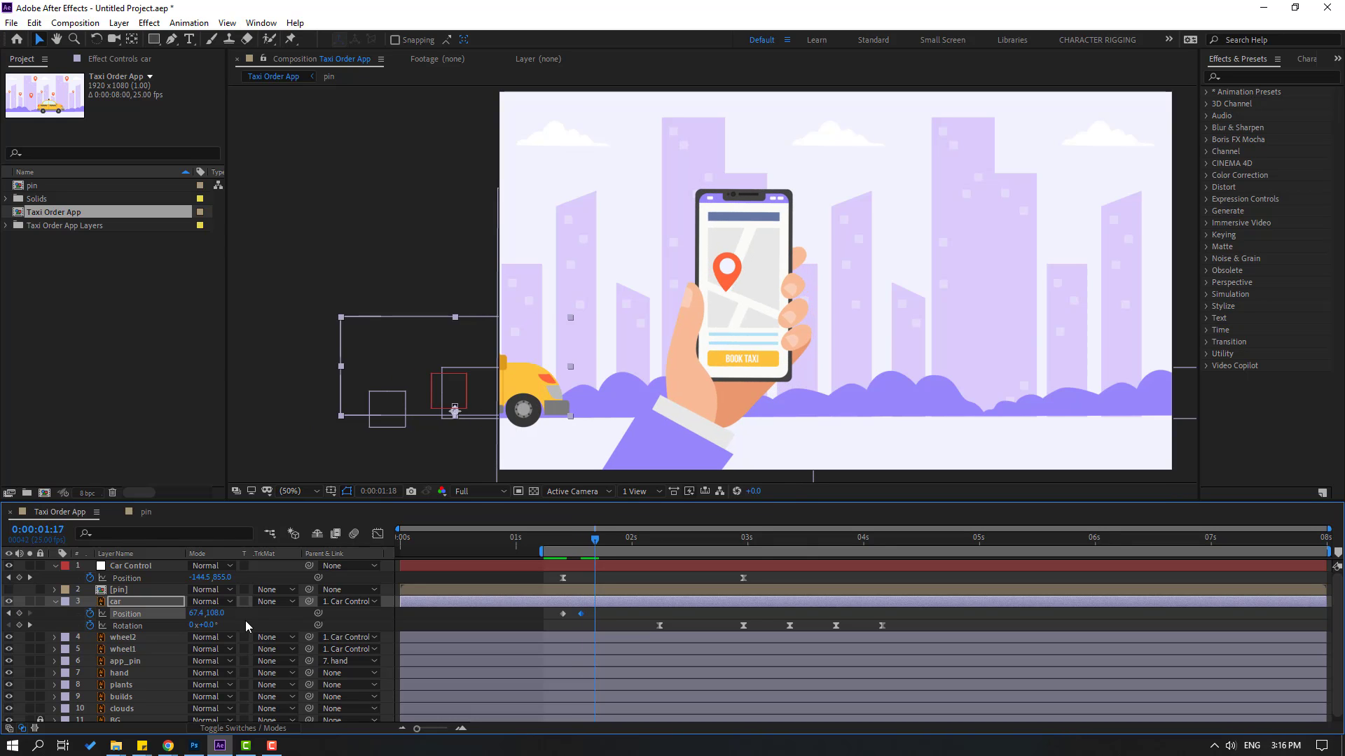
- Apply Easy Ease to the three bounce Position keyframes
left_click(564, 614)
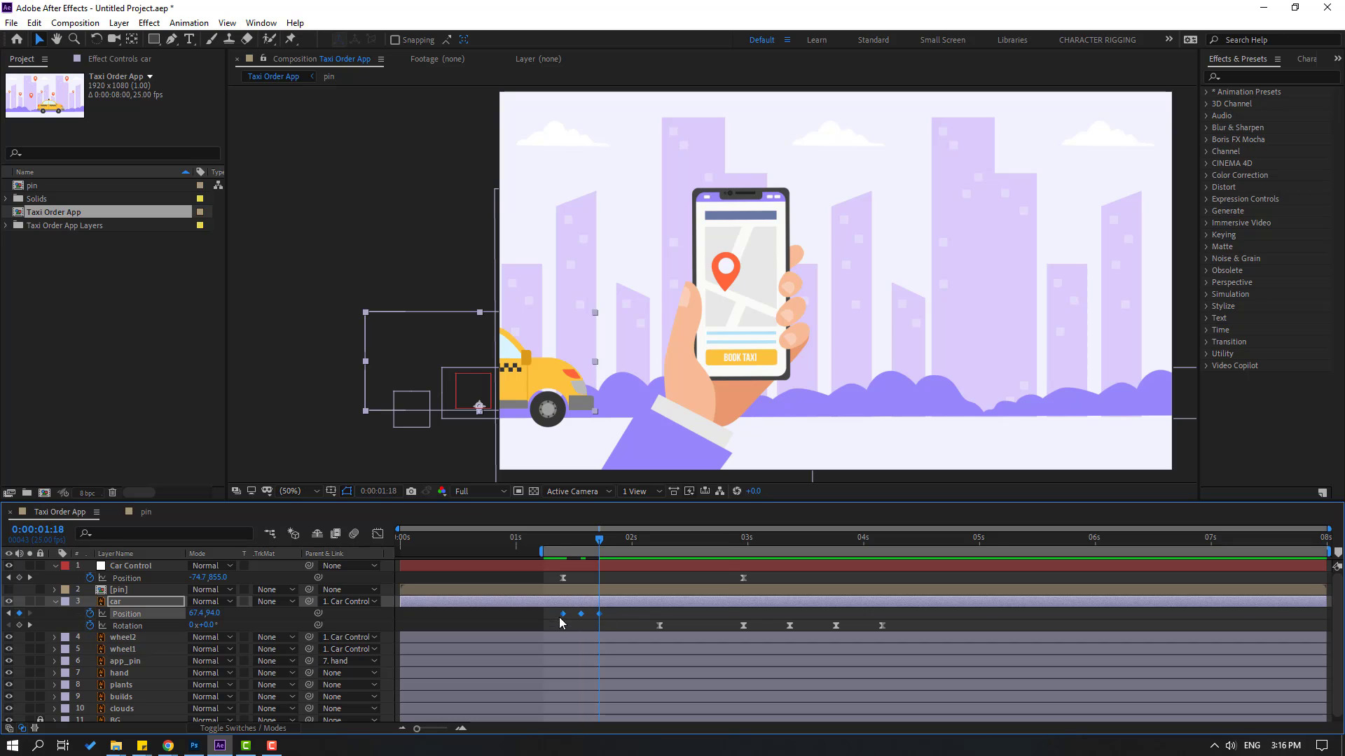
right_click(563, 614)
mouse_move(714, 603)
left_click(741, 644)
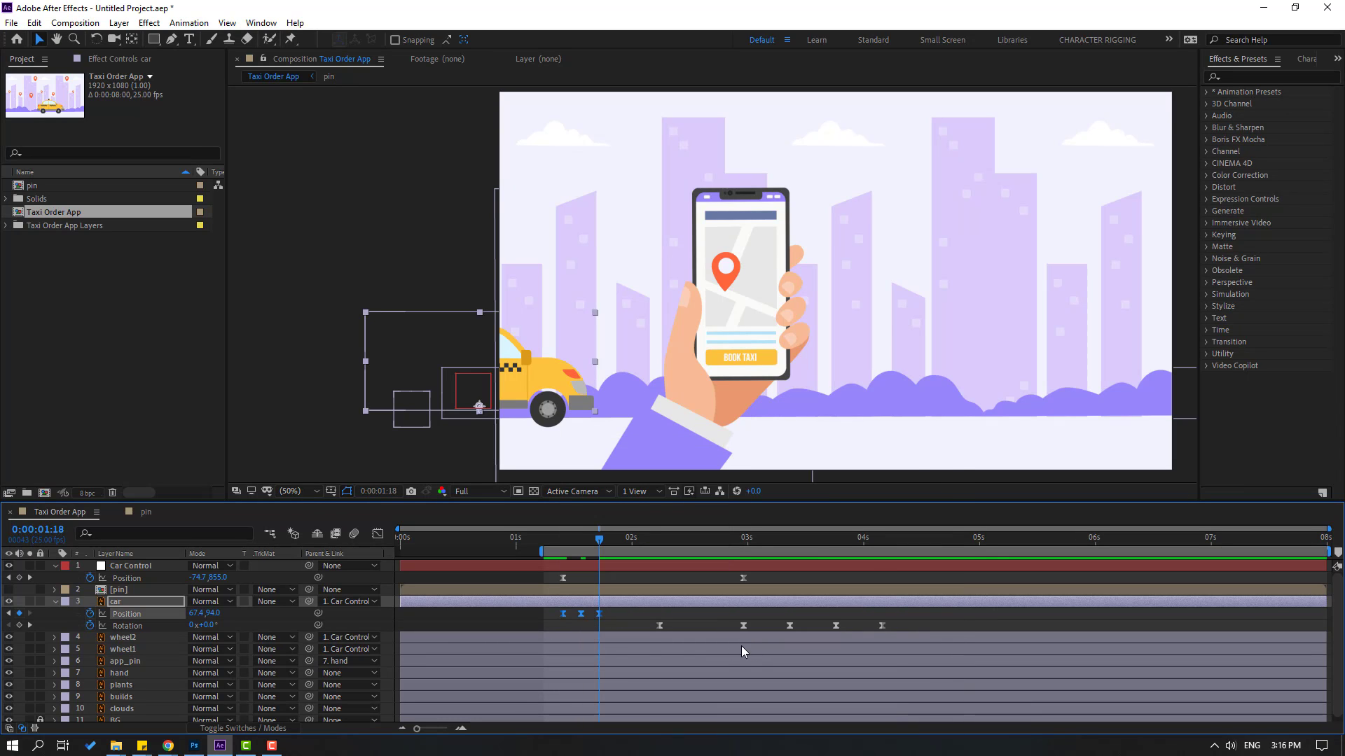
- Paste a copy of the three bounce keyframes later in the drive-in, after 2:01
left_click(609, 614)
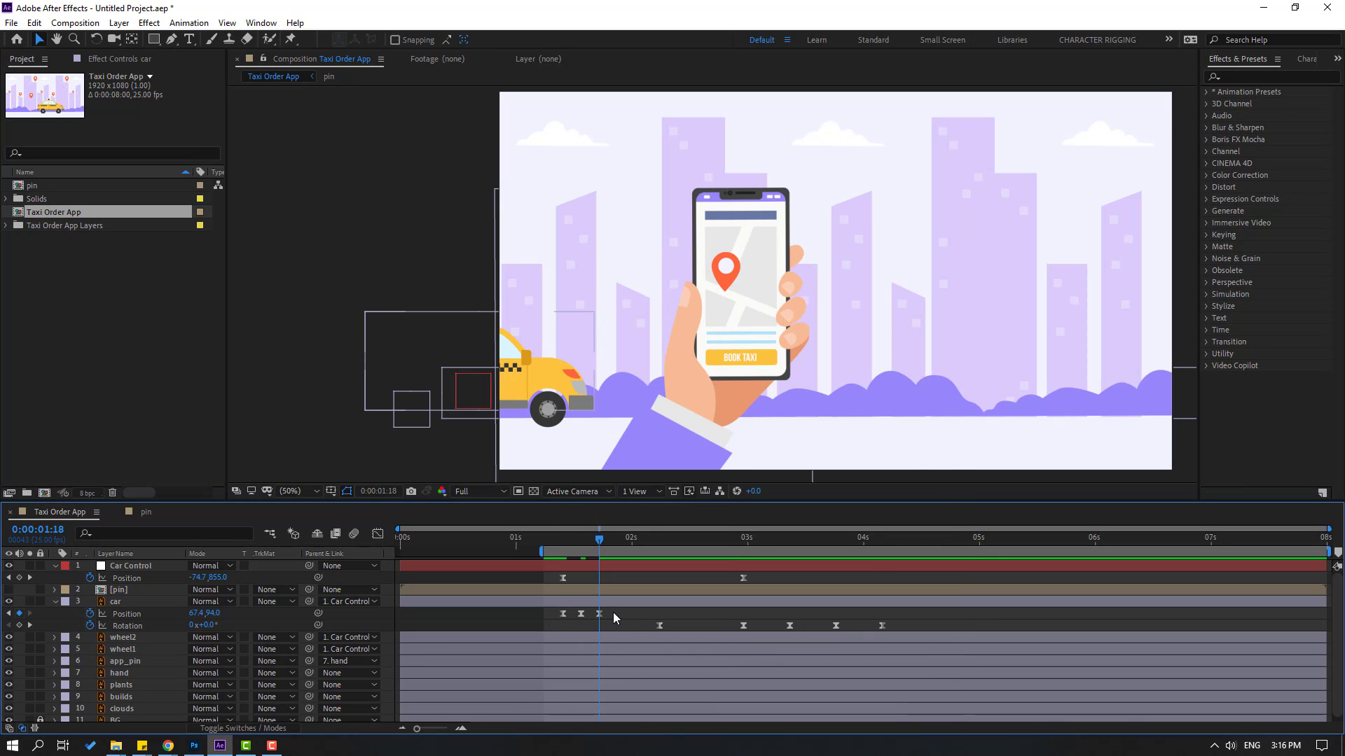
left_click_drag(612, 612, 568, 632)
left_click(636, 540)
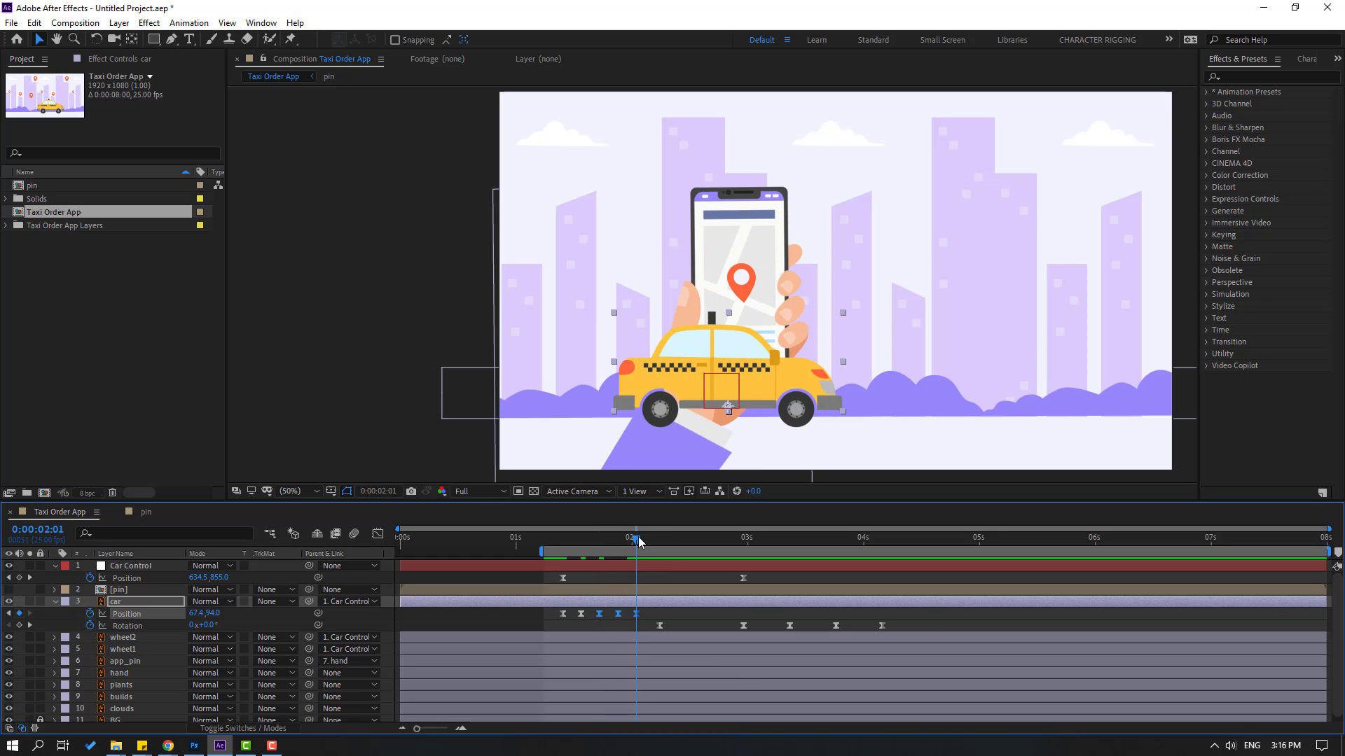
left_click_drag(661, 540, 711, 539)
key("ctrl+v")
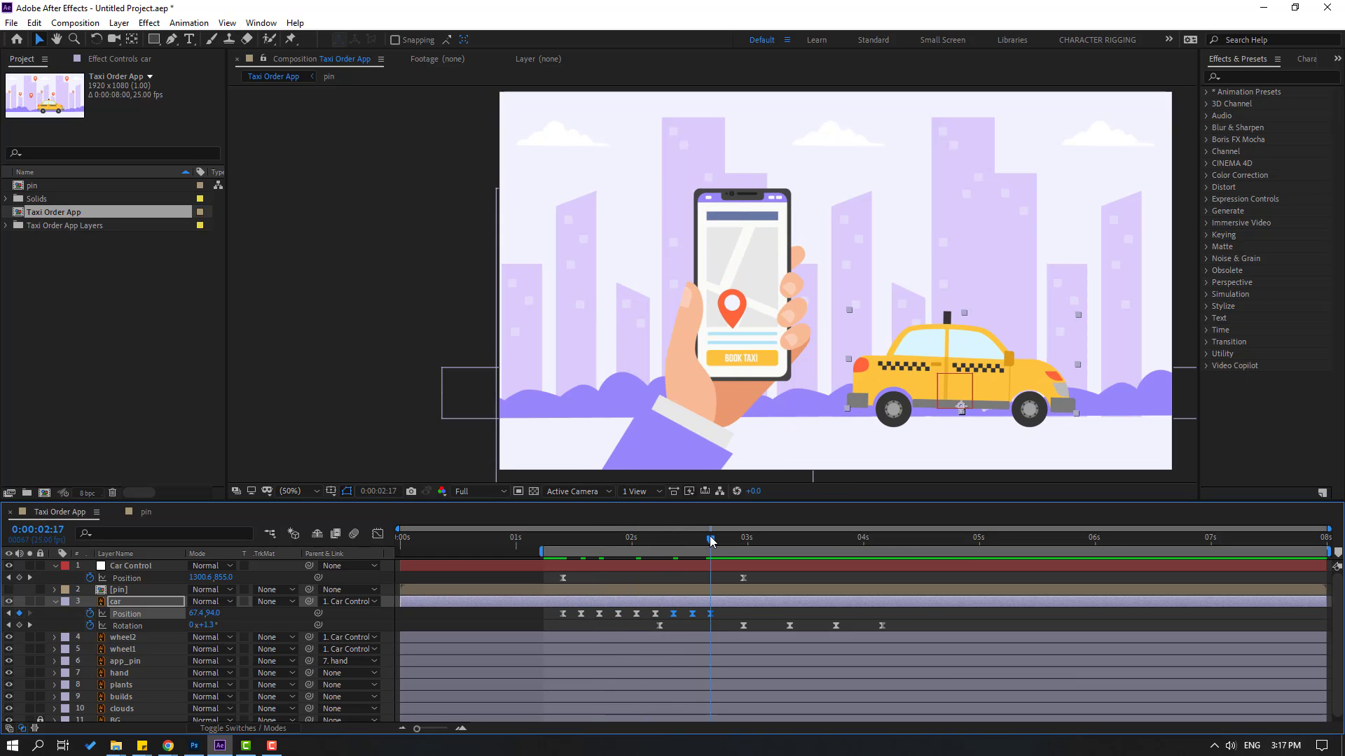
- Shift the pasted bounce keys earlier and stretch all the bounce keyframes over more time
key("space")
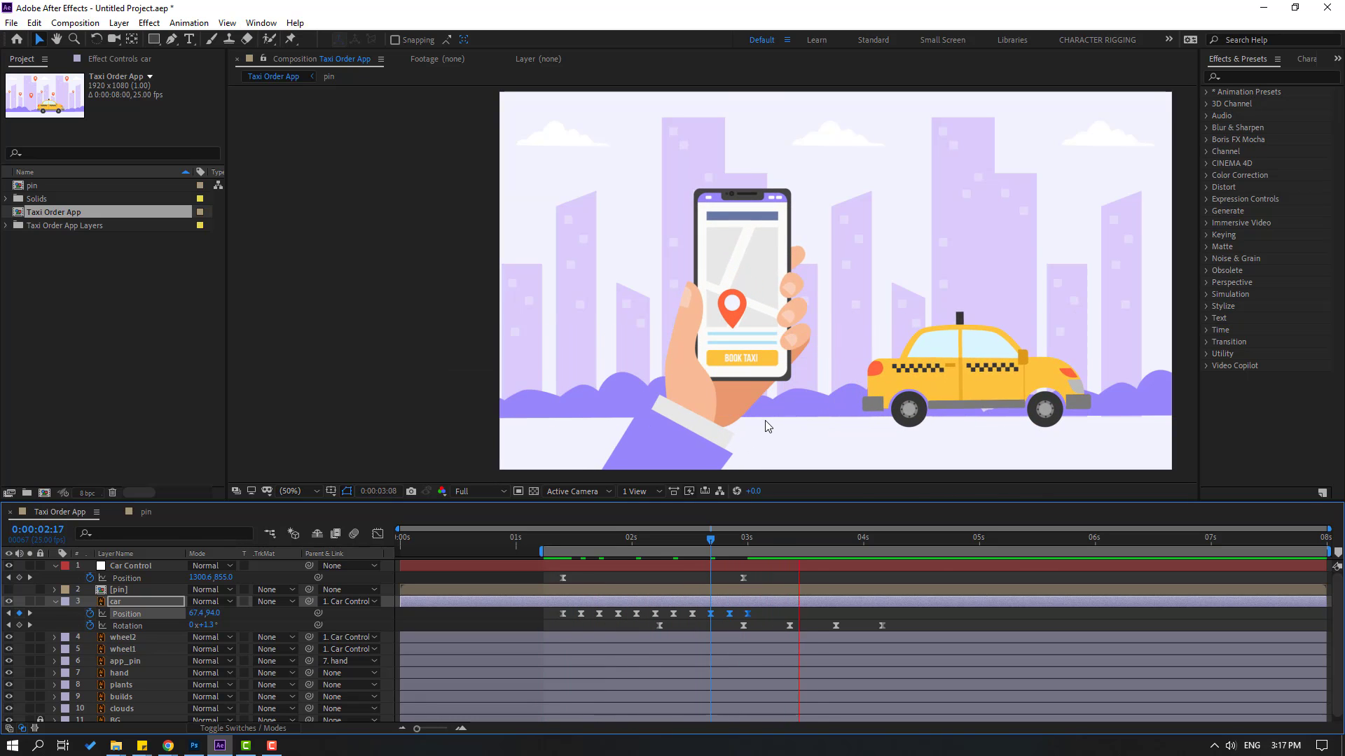
left_click(762, 620)
left_click_drag(763, 611, 645, 615)
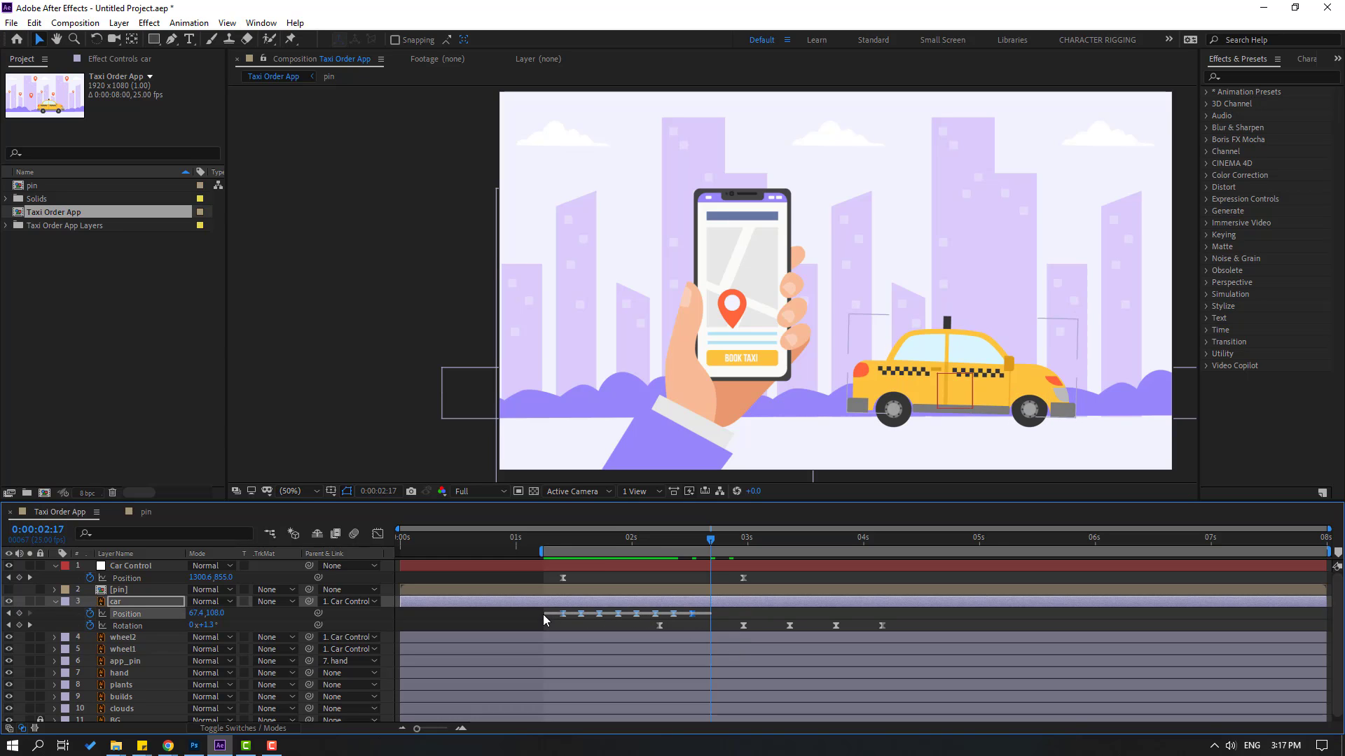
left_click_drag(544, 615, 544, 615)
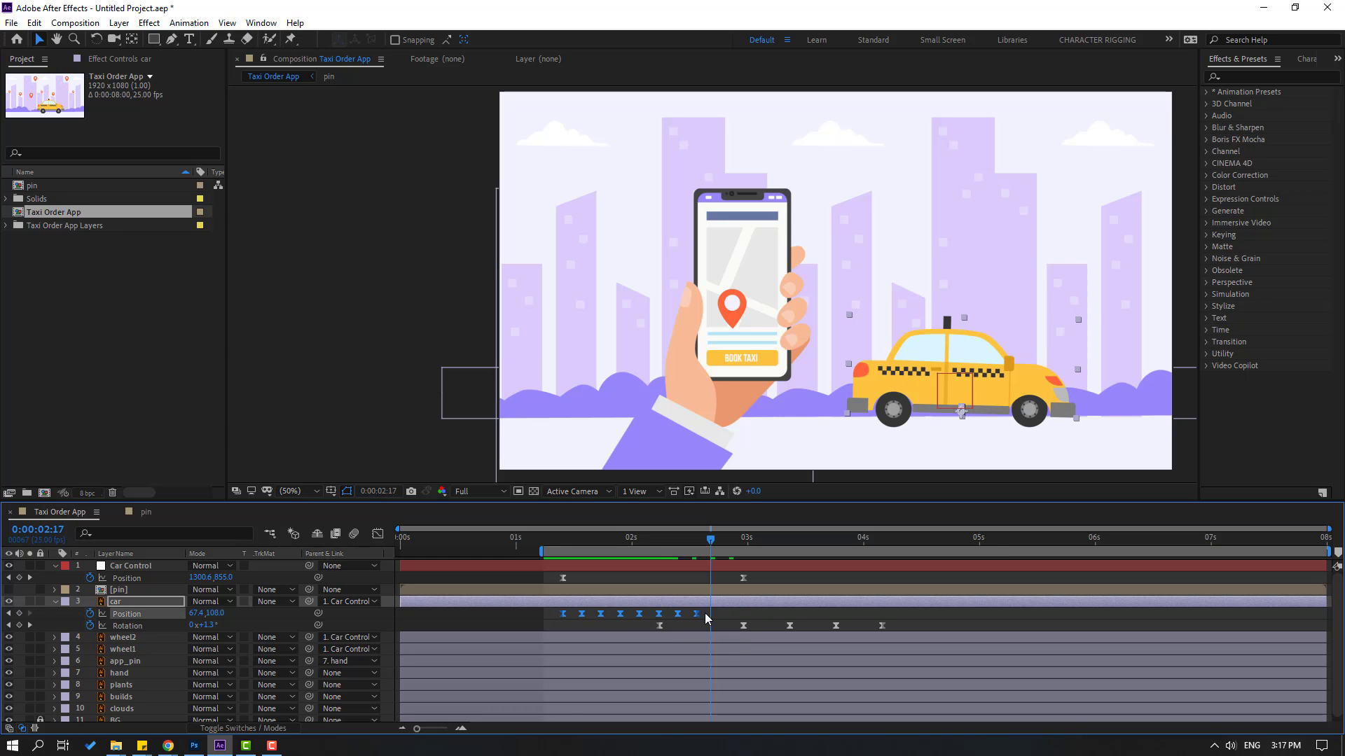
mouse_move(706, 618)
left_mouse_down()
mouse_move(739, 619)
mouse_move(712, 618)
left_mouse_up()
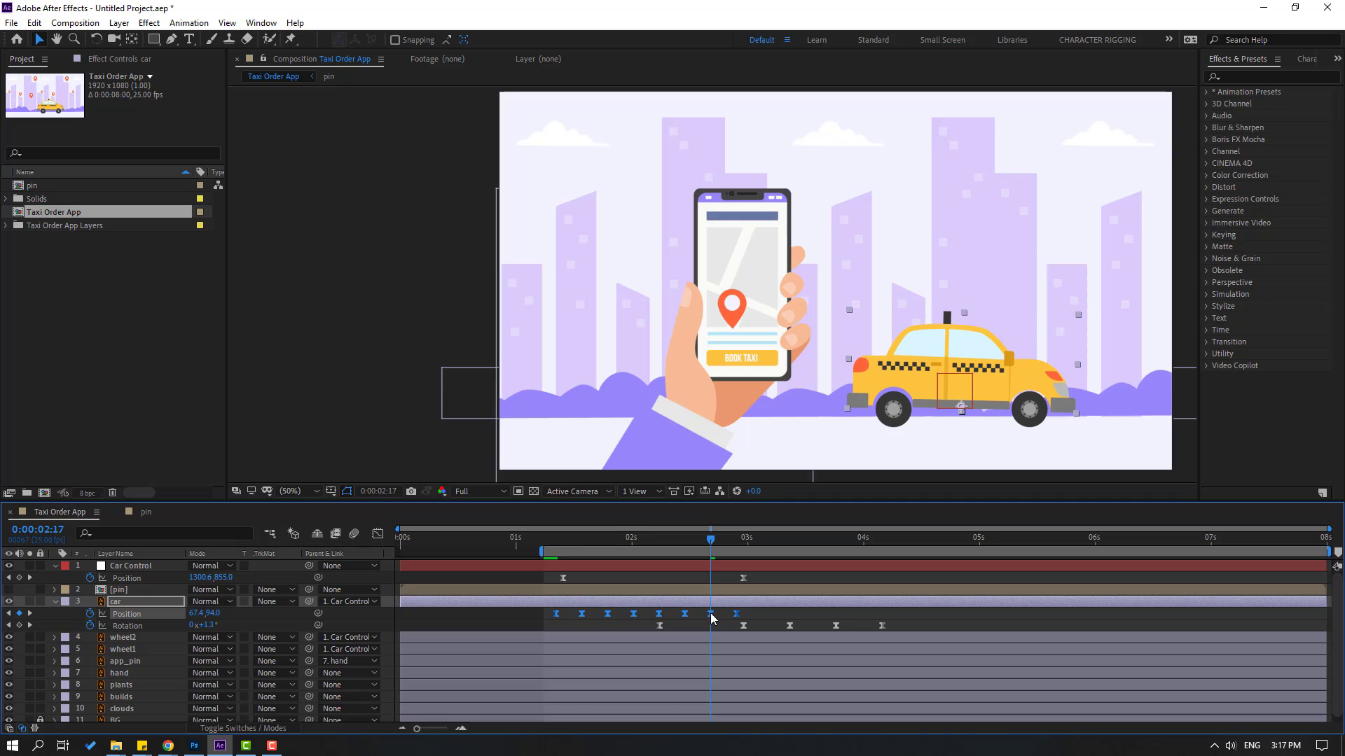
key("space")
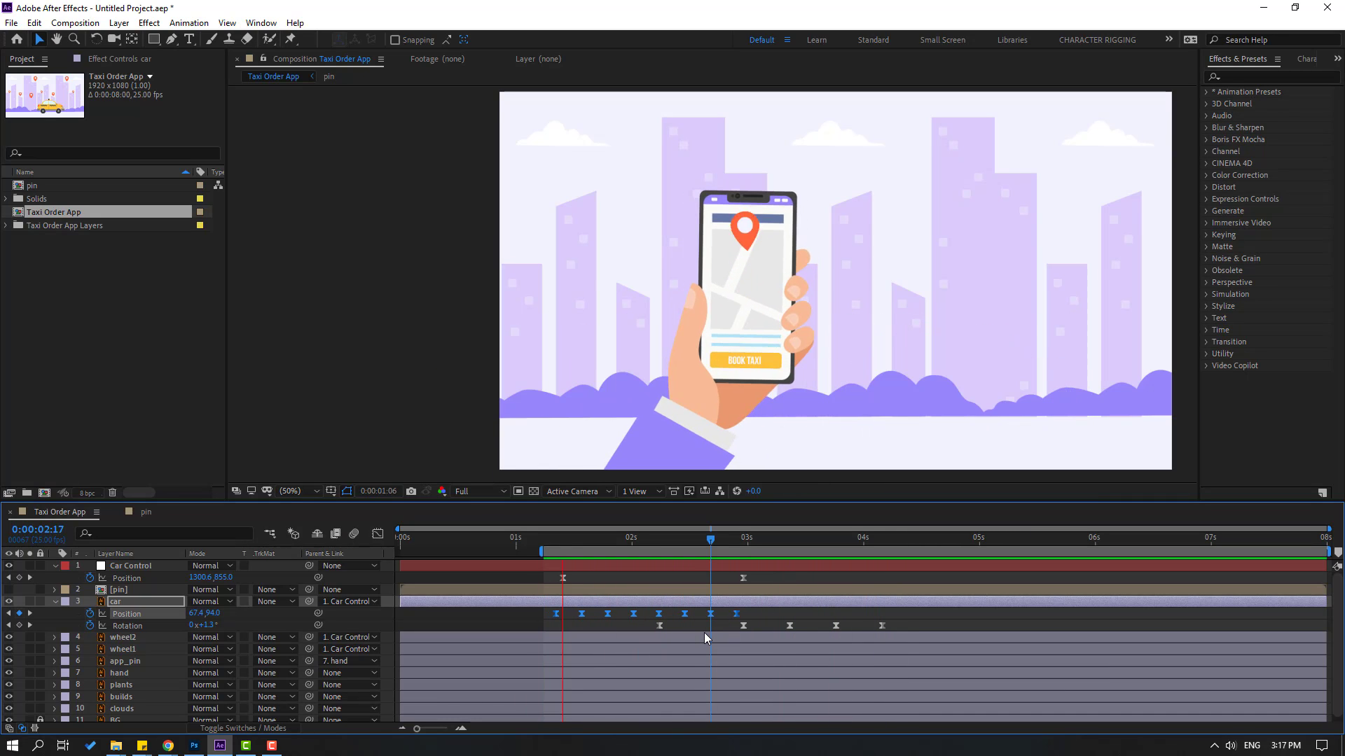
key("space")
- Delete the extra last Position keyframe near 2:17 and preview the bounce
mouse_move(711, 537)
left_mouse_down()
mouse_move(692, 537)
mouse_move(708, 537)
left_mouse_up()
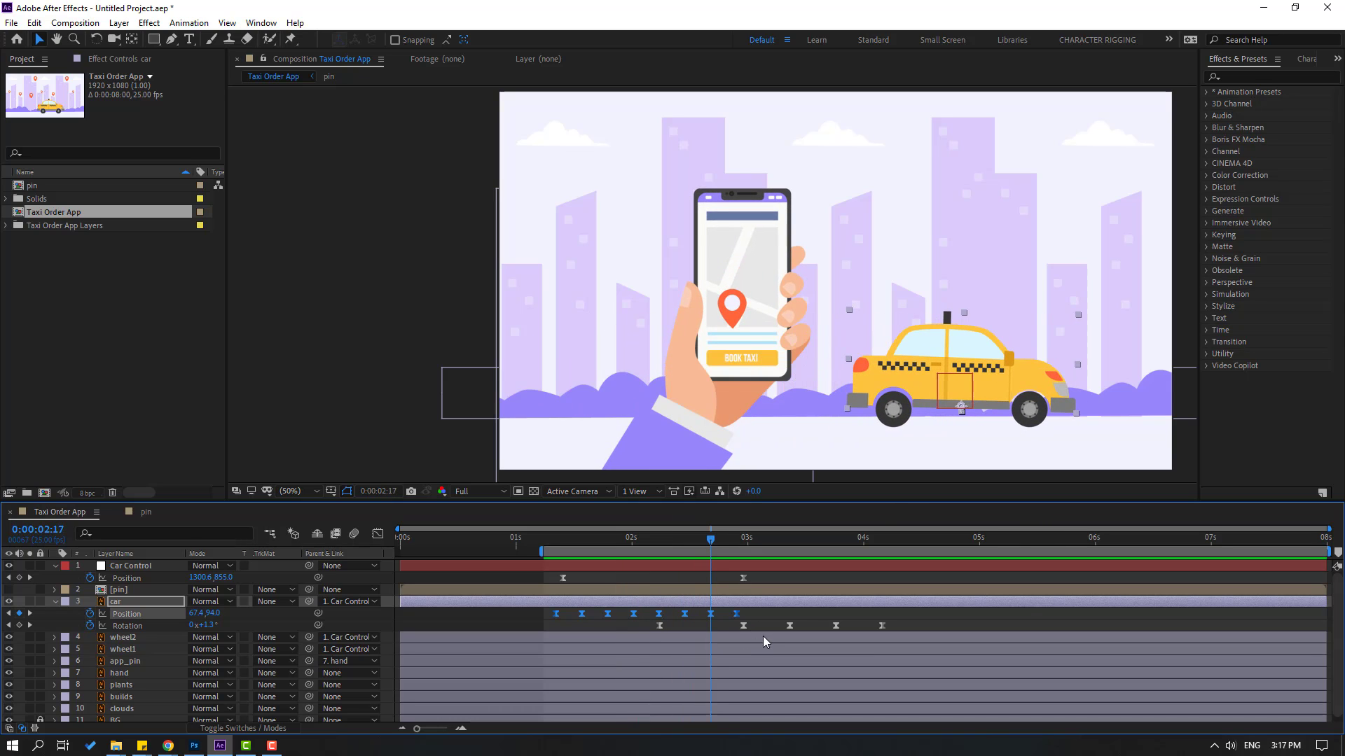
left_click(736, 613)
key("Delete")
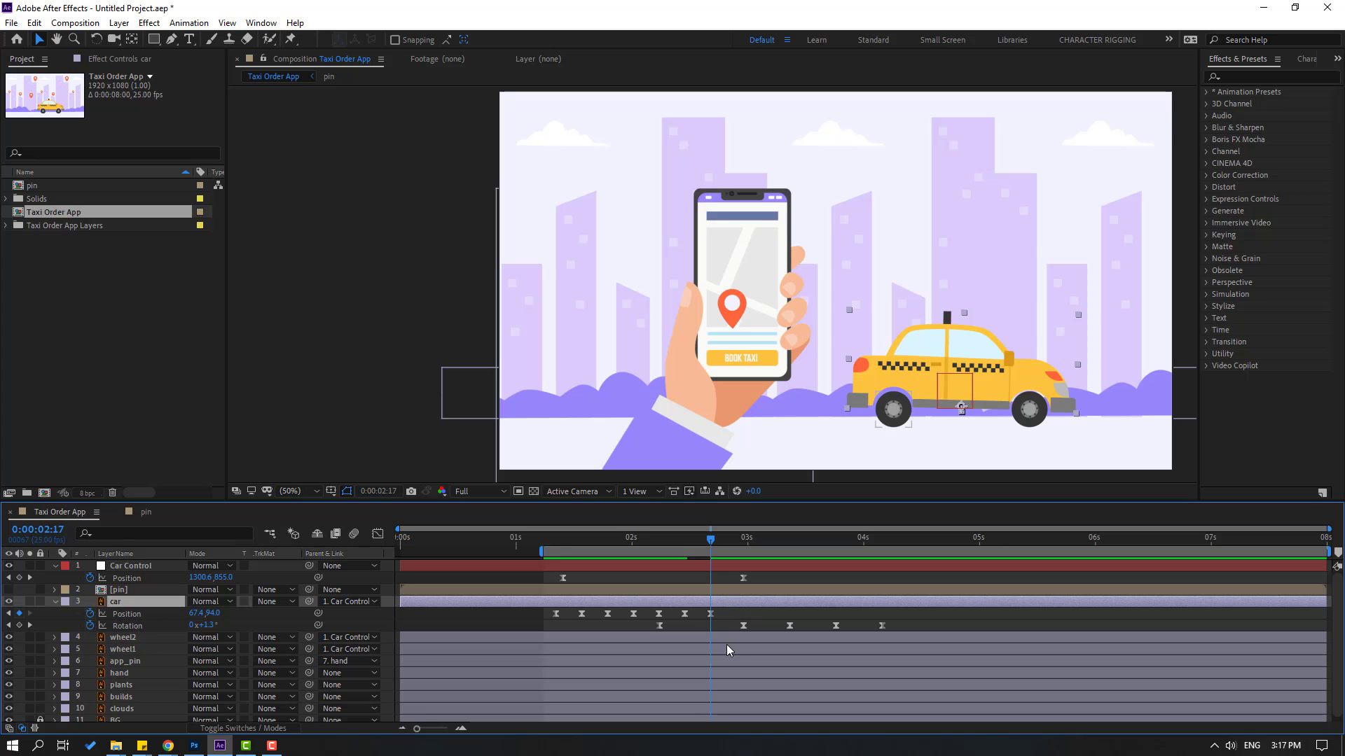
key("space")
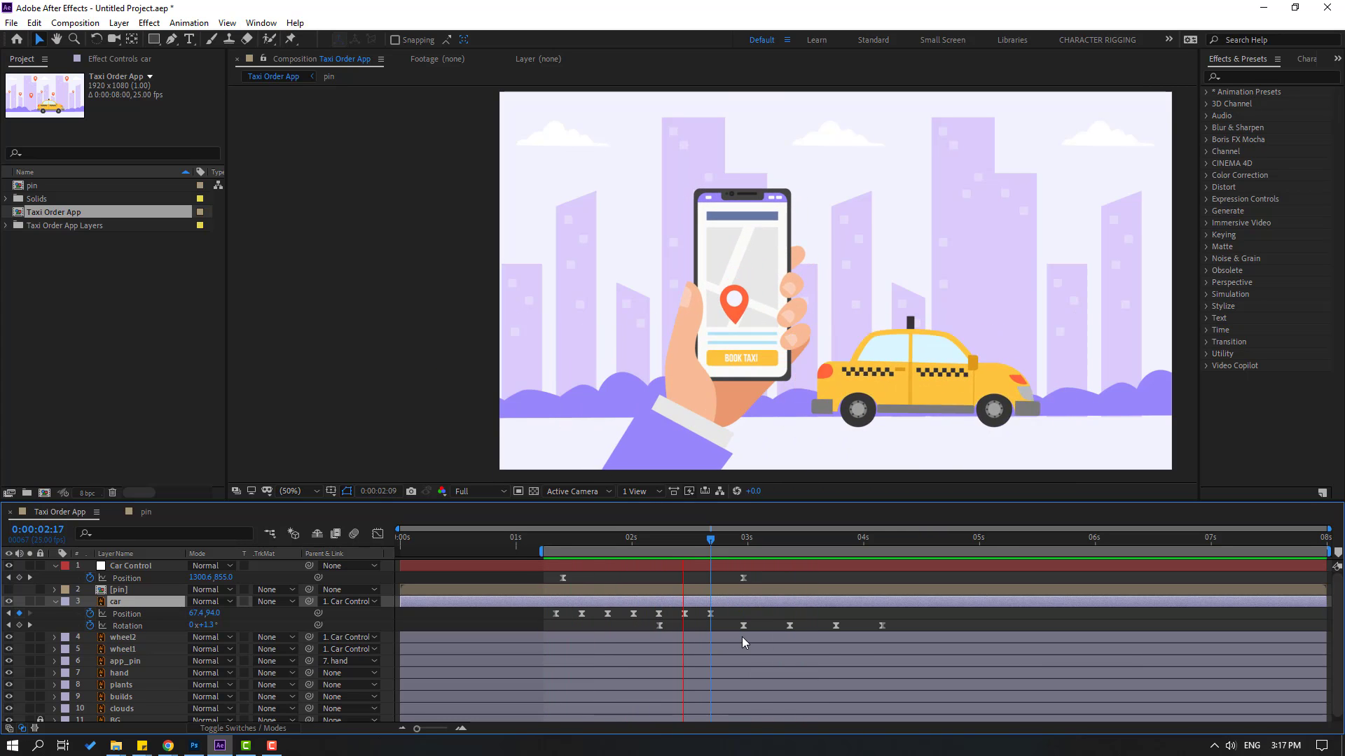
key("space")
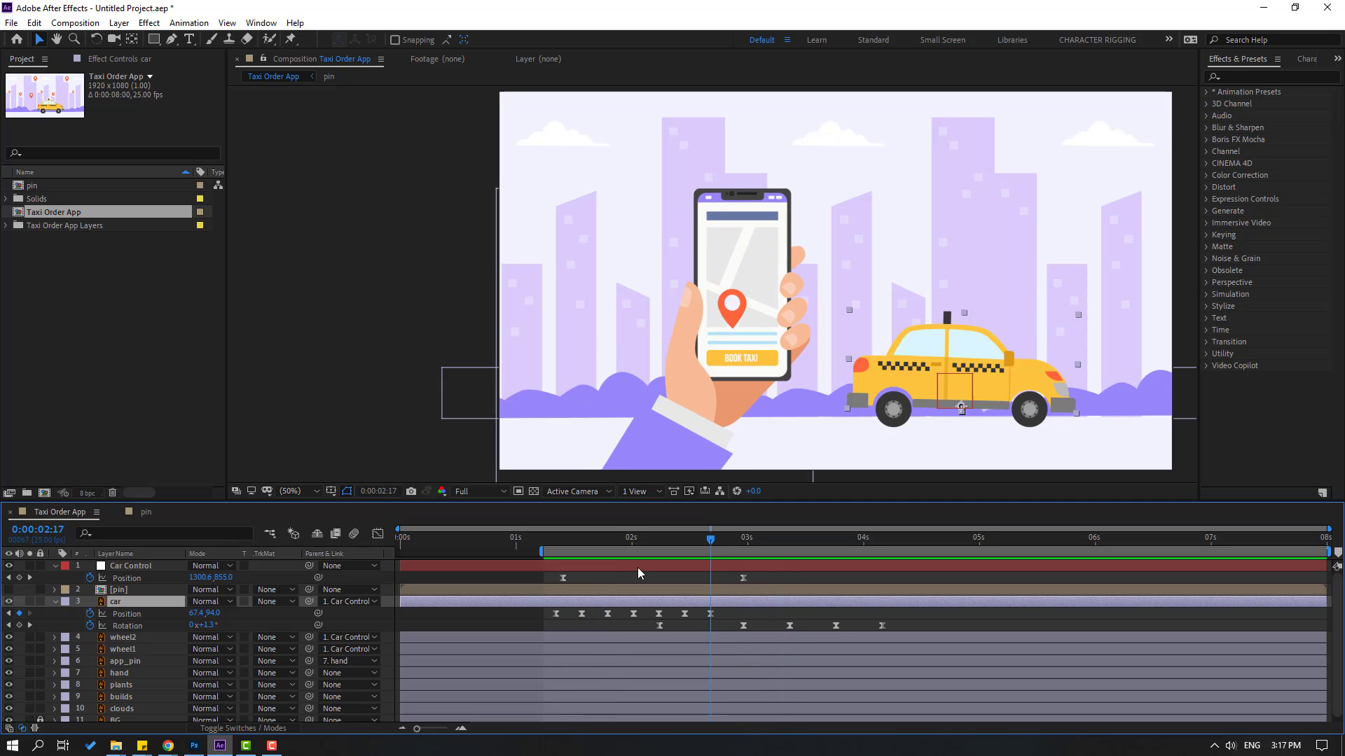
- Keyframe both wheels' Rotation from 0:00:01:10 to 0:00:03:00, ending at one full turn
left_click(54, 602)
left_click(132, 615)
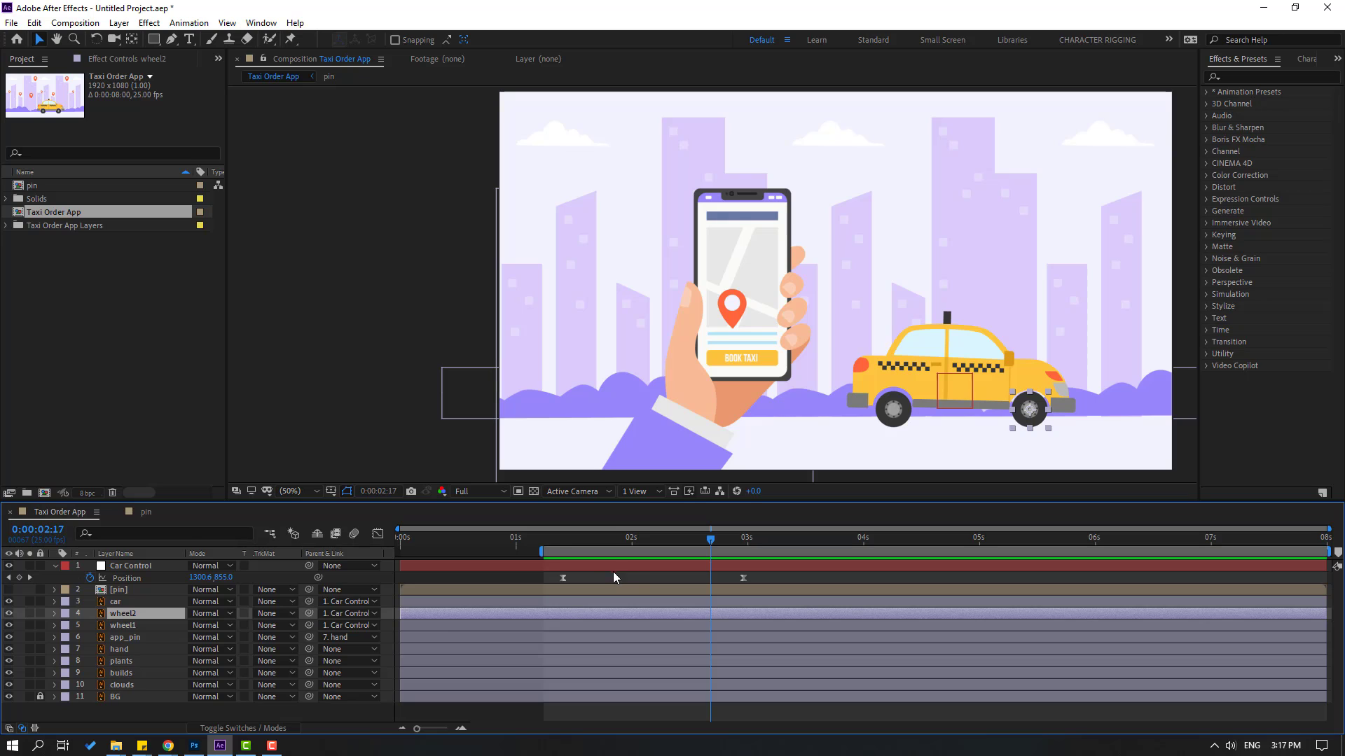
left_click(124, 625, "ctrl")
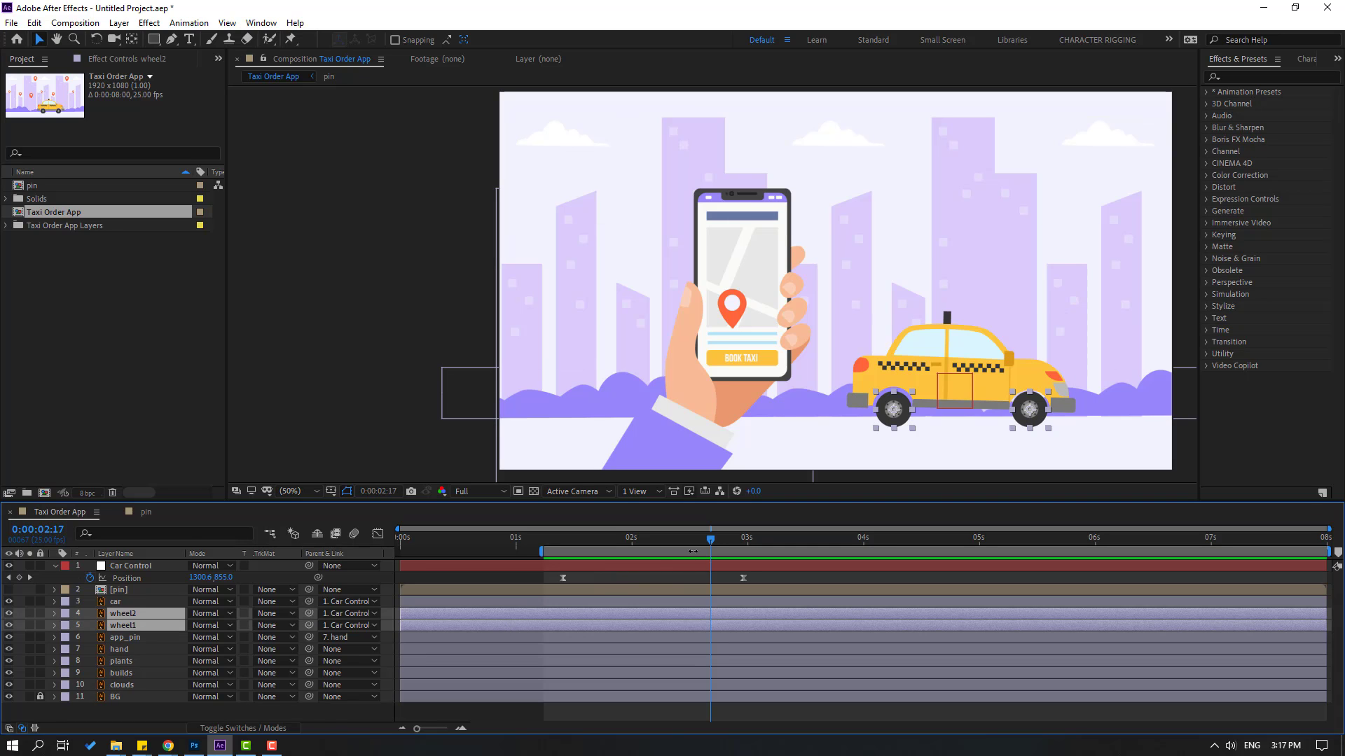
key("r")
left_click_drag(645, 540, 564, 542)
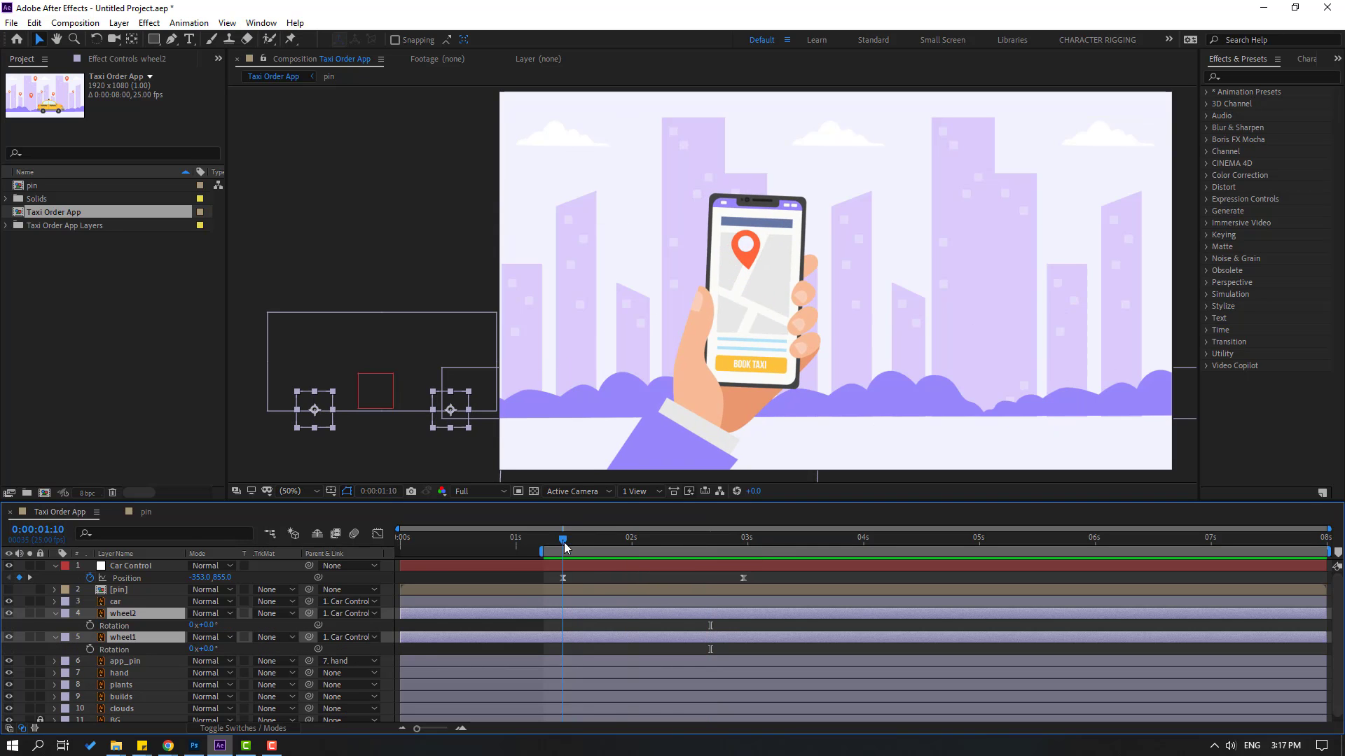
left_click(90, 626)
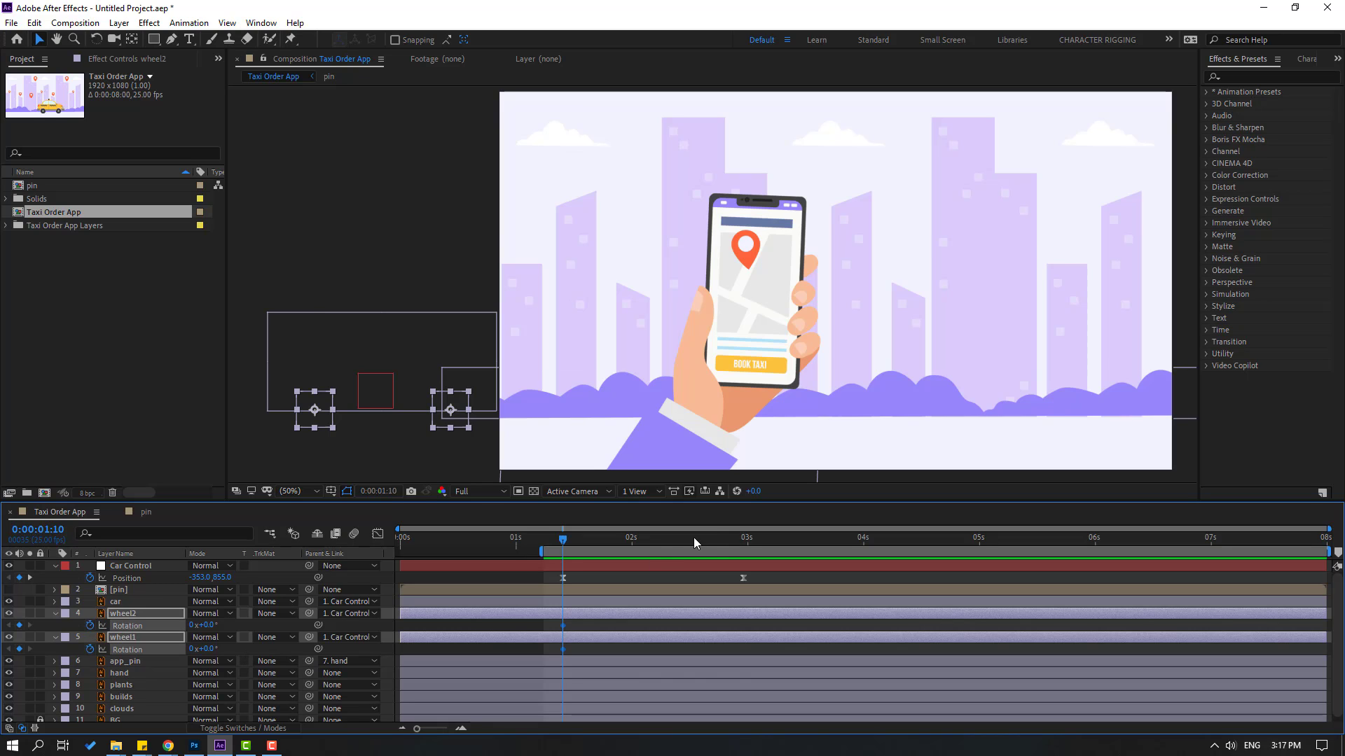
left_click_drag(694, 539, 741, 542)
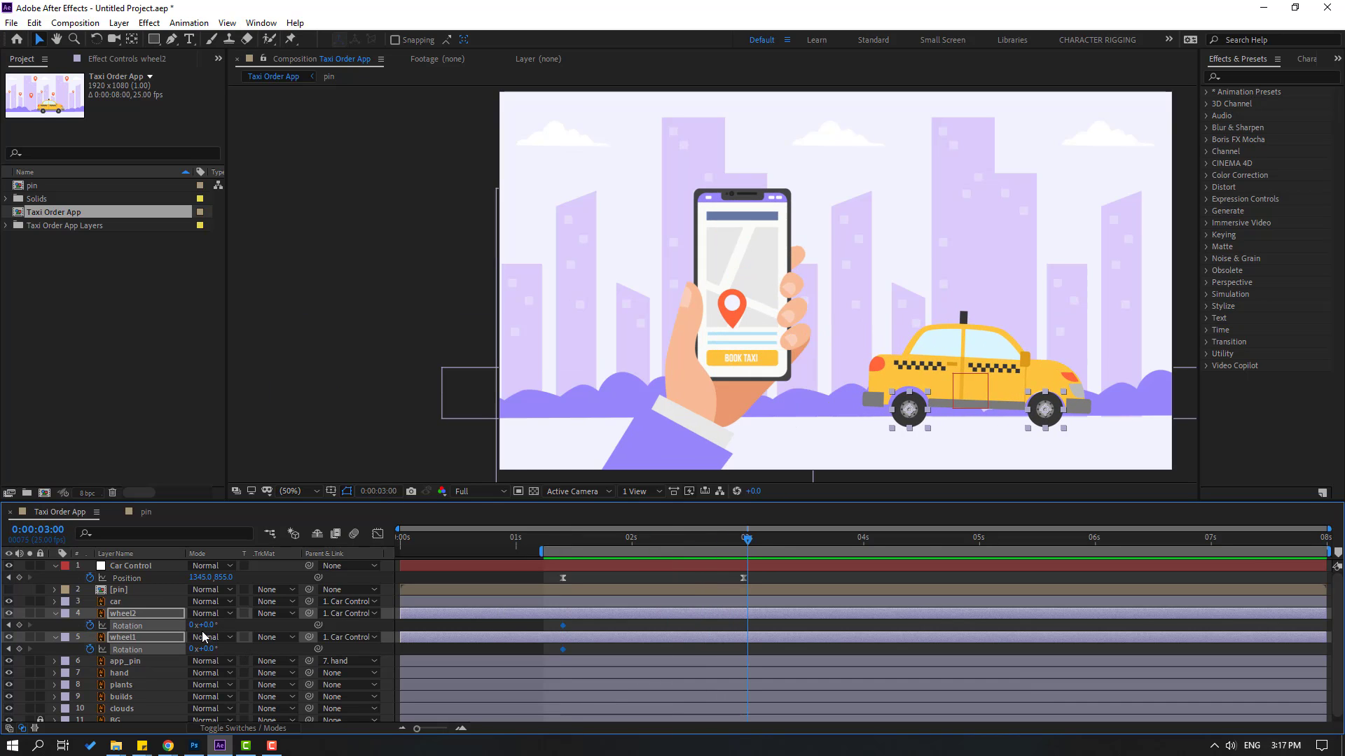
left_click_drag(194, 625, 220, 637)
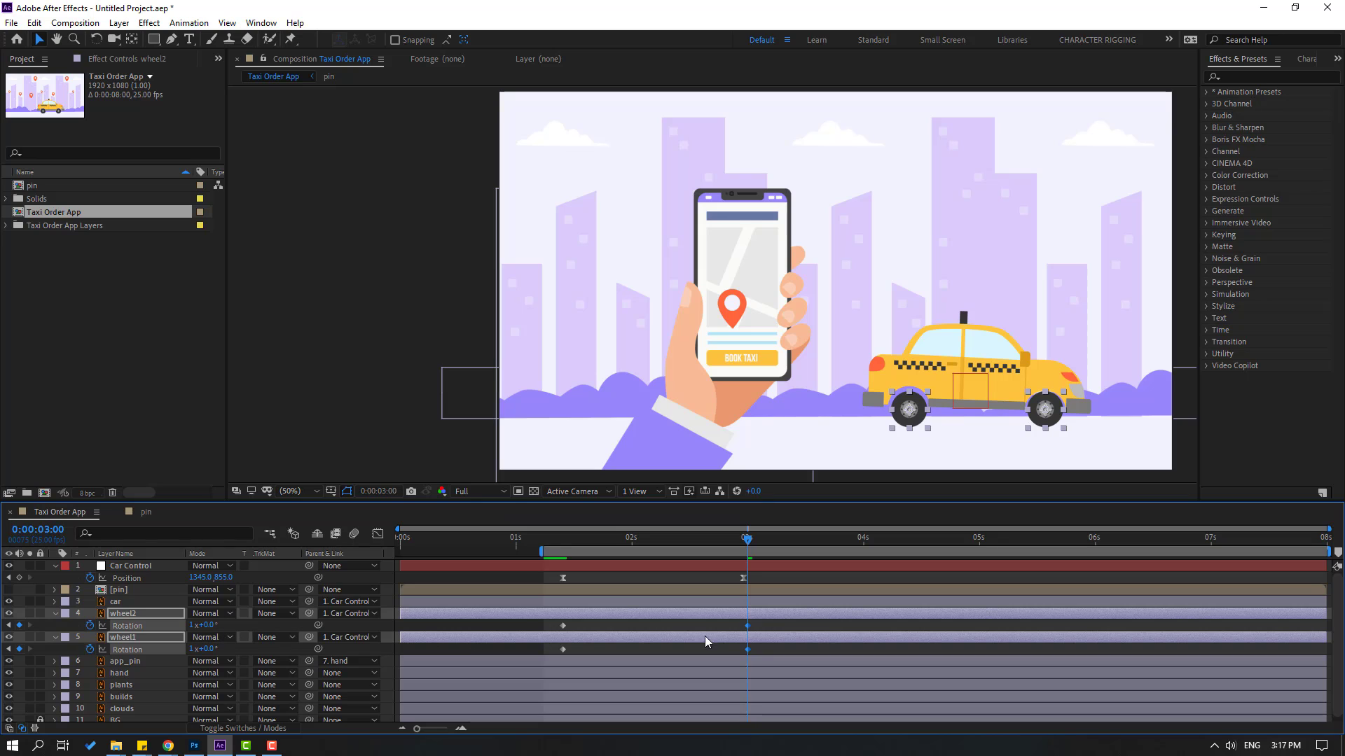
- Raise the end rotation to 2x+0° so the wheels spin two turns, then select the keyframes
key("space")
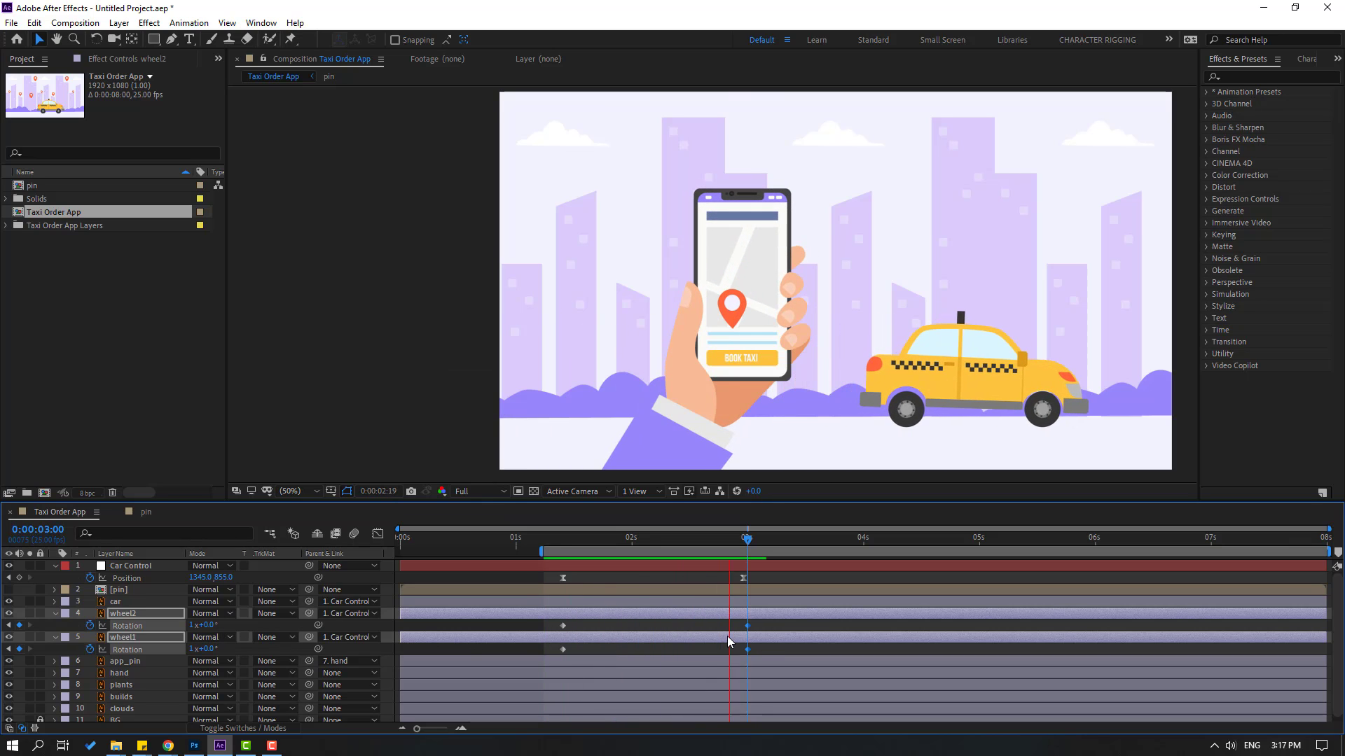
key("space")
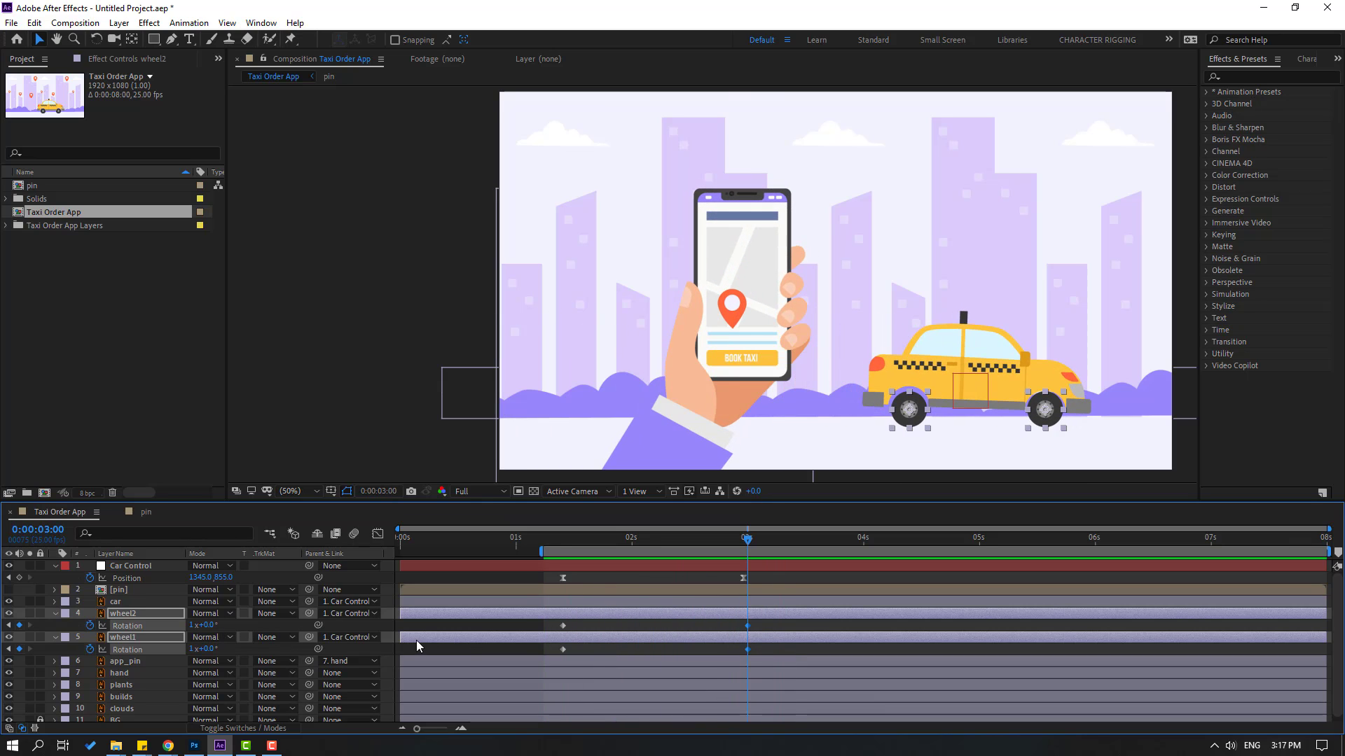
left_click(194, 625)
type("2")
key("Return")
key("space")
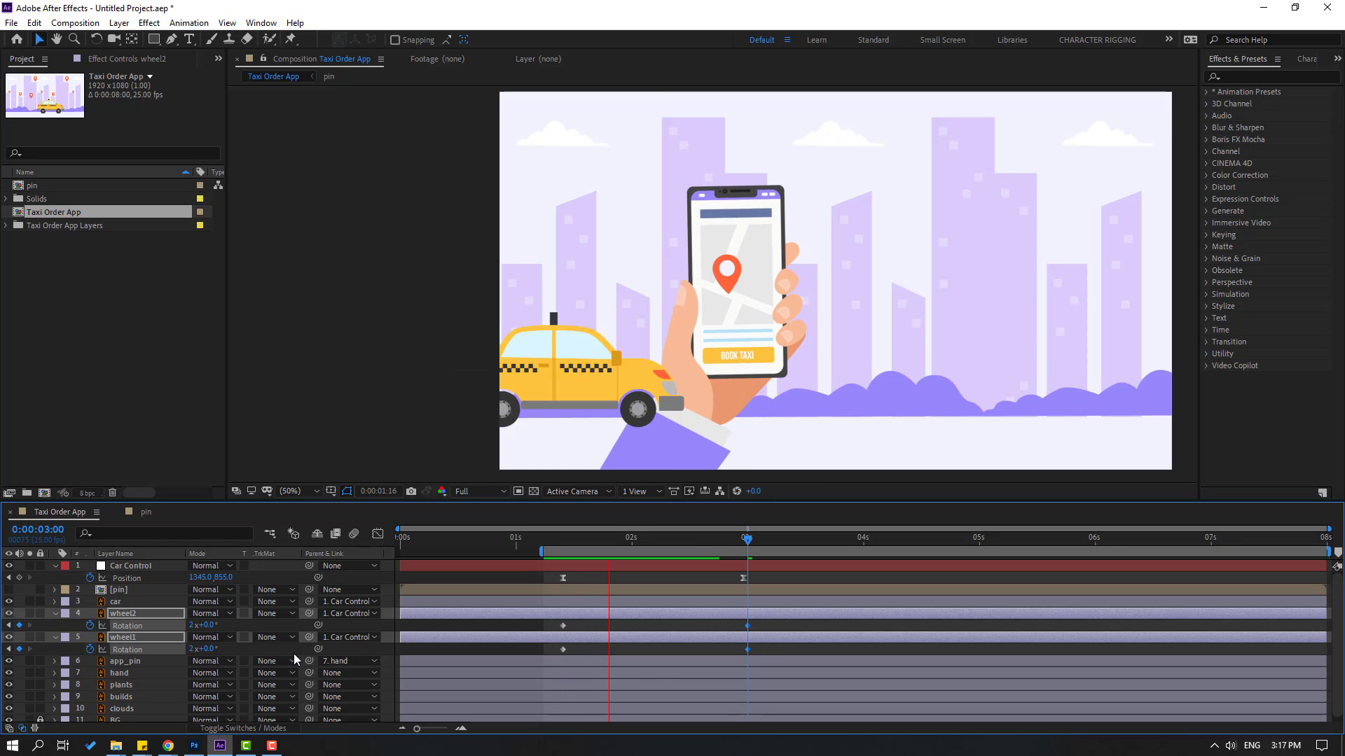
key("space")
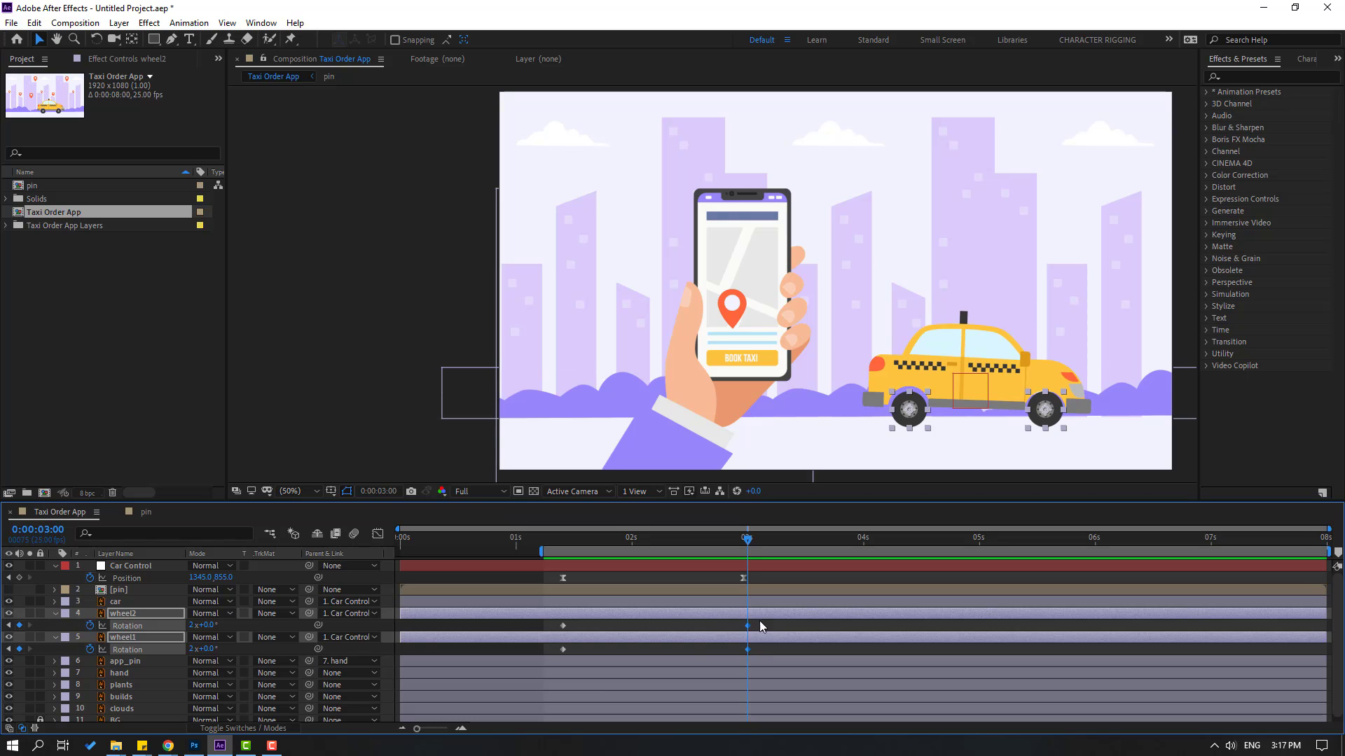
left_click_drag(760, 621, 559, 664)
right_click(561, 664)
- Apply Easy Ease to the wheel Rotation keyframes and show their speed curve in the Graph Editor
mouse_move(644, 638)
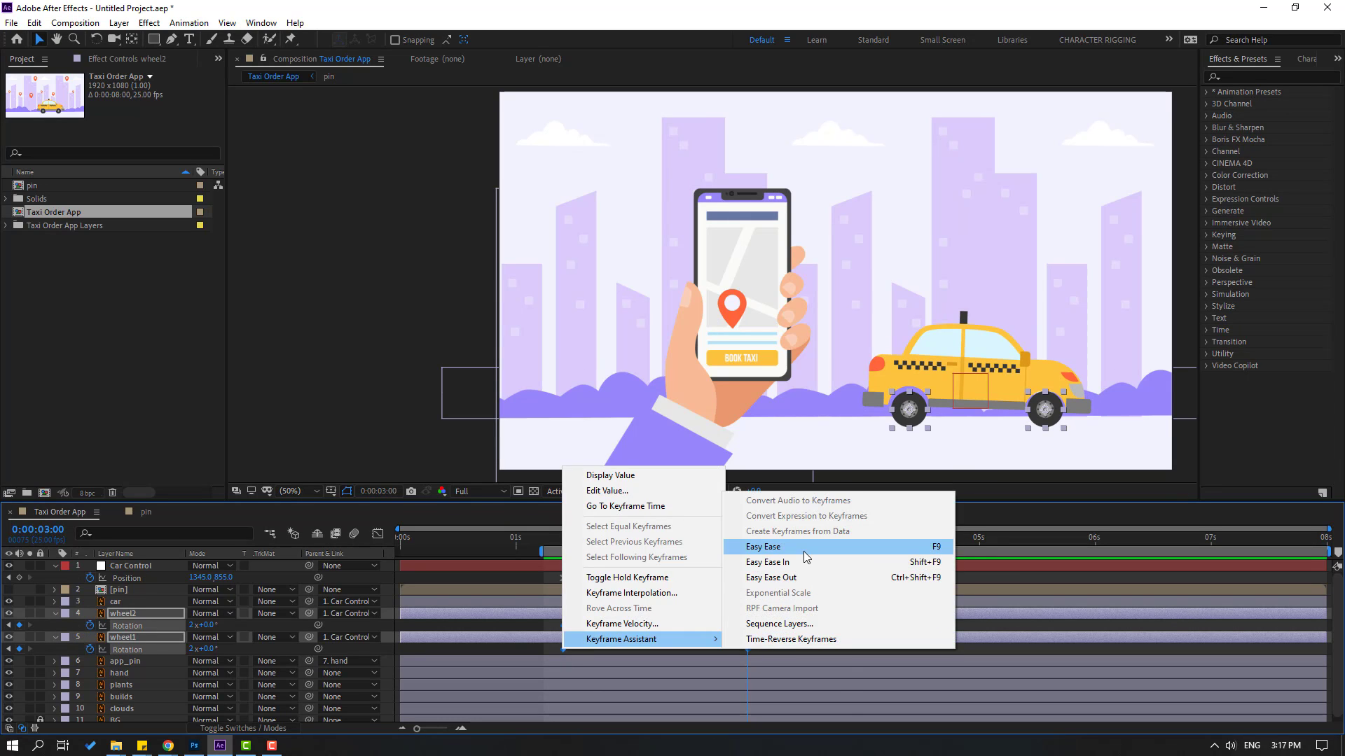
left_click(804, 552)
key("shift+F3")
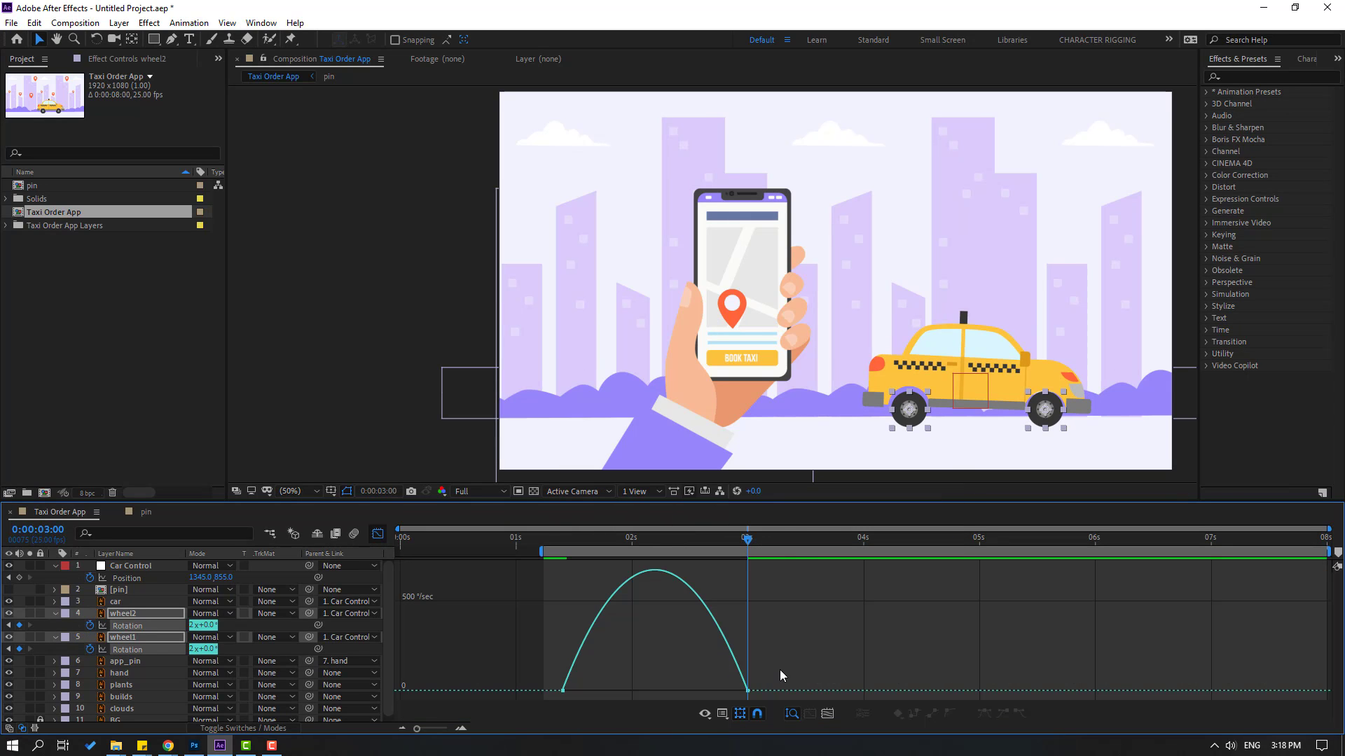
left_click_drag(792, 665, 673, 690)
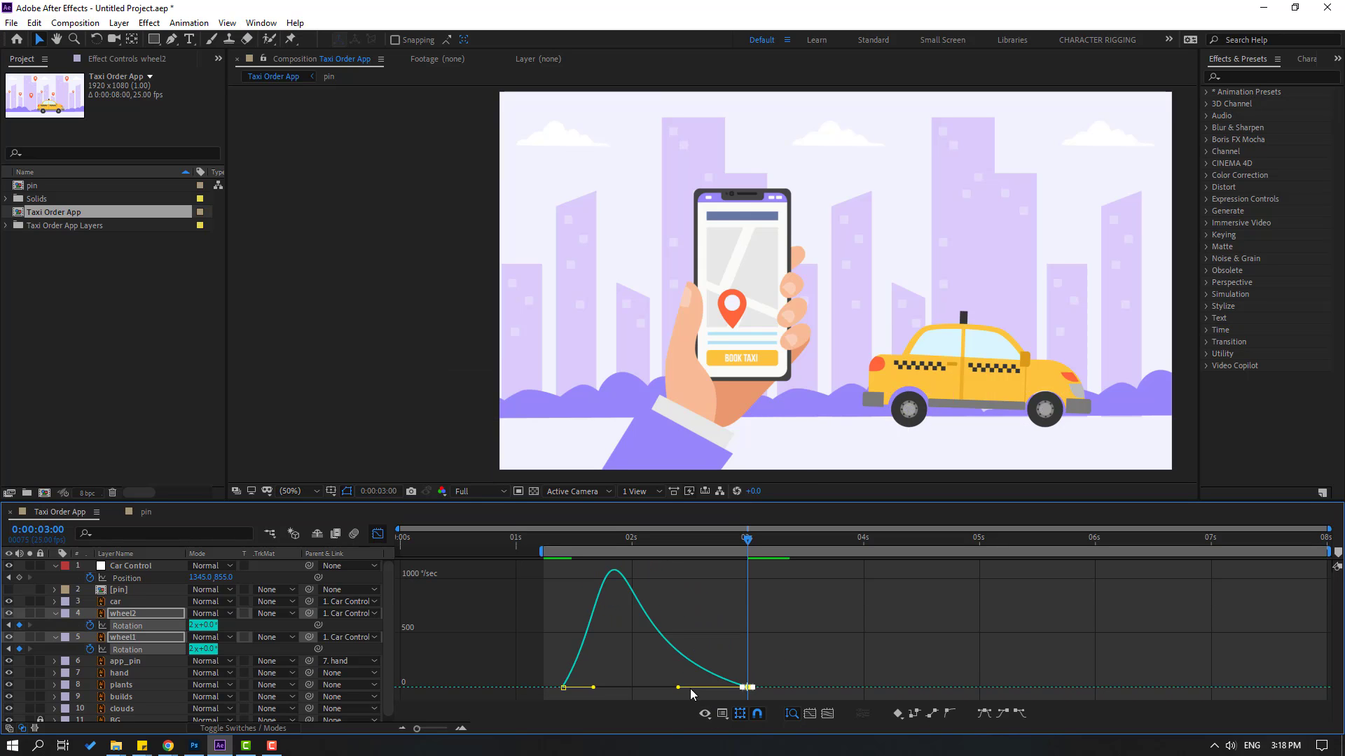
key("space")
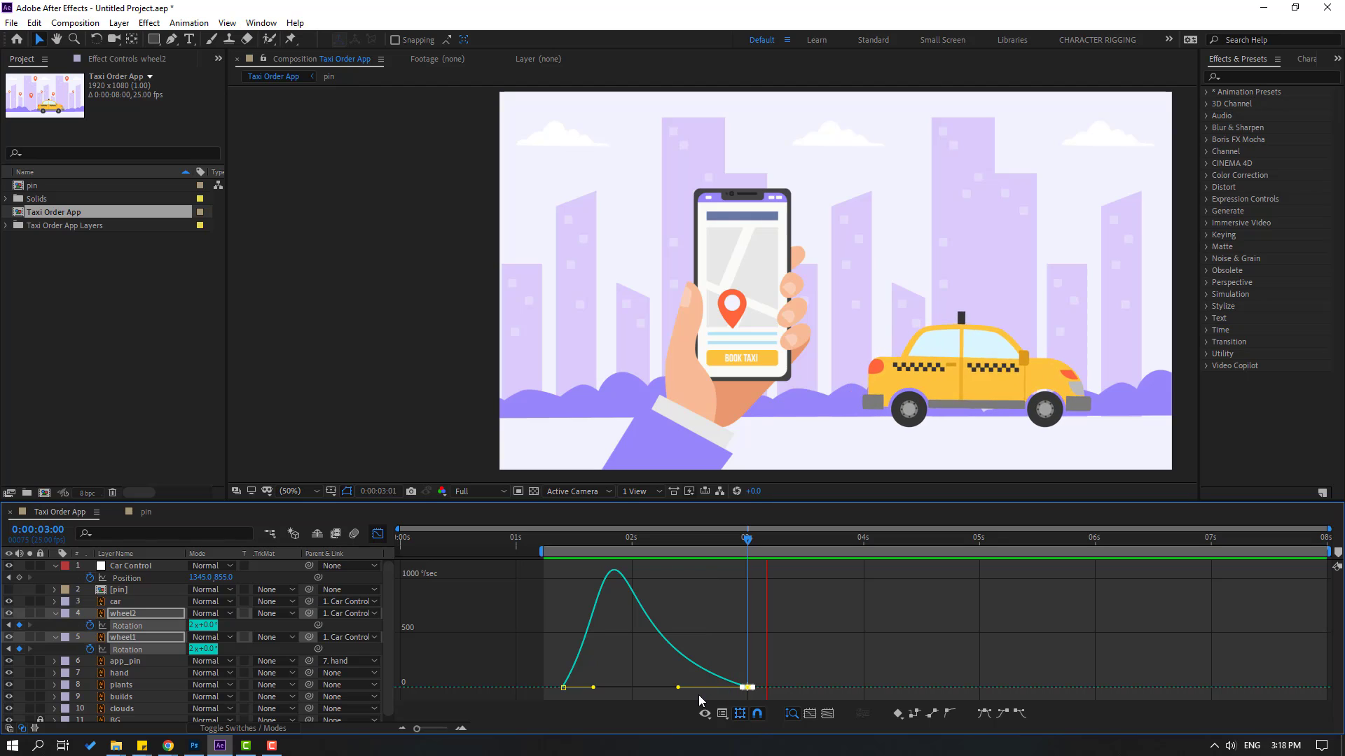
key("space")
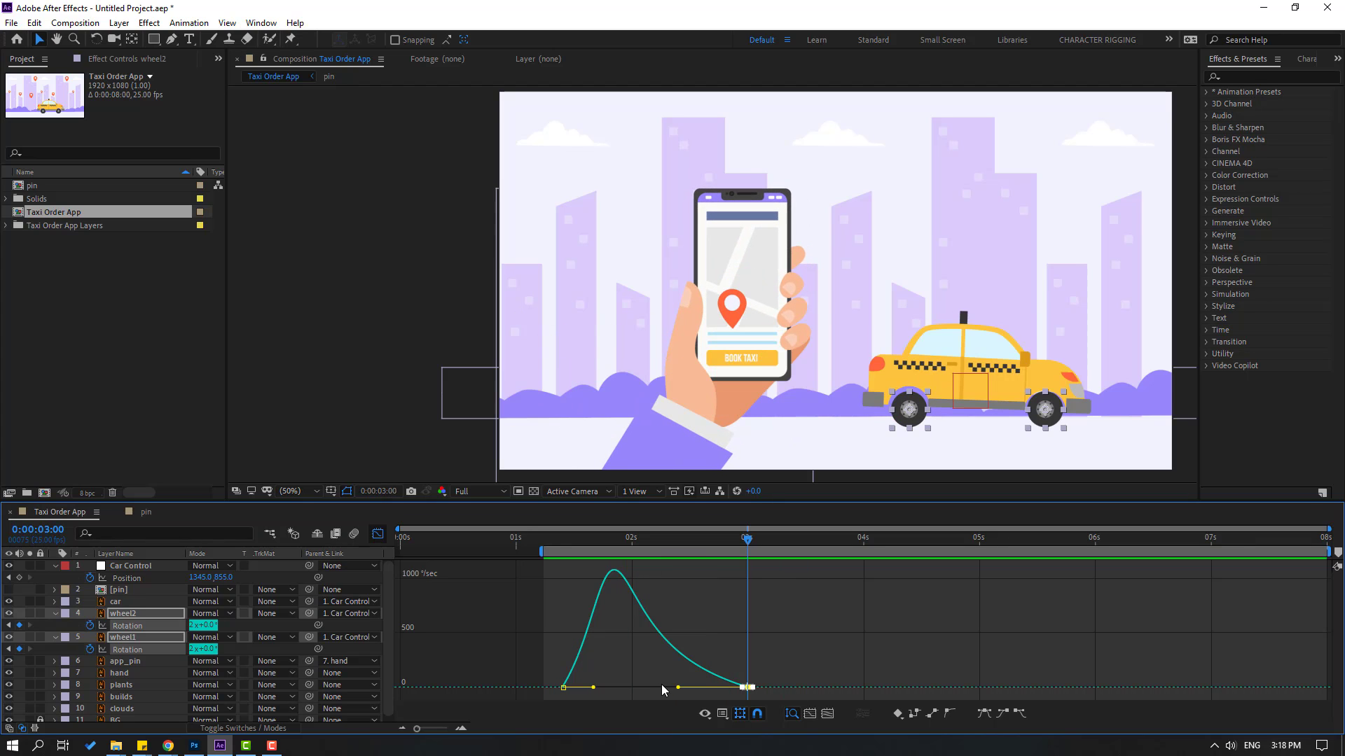
- Adjust the 3-second keyframe's influence so the spin peaks early and slows gradually
left_click_drag(678, 690, 683, 689)
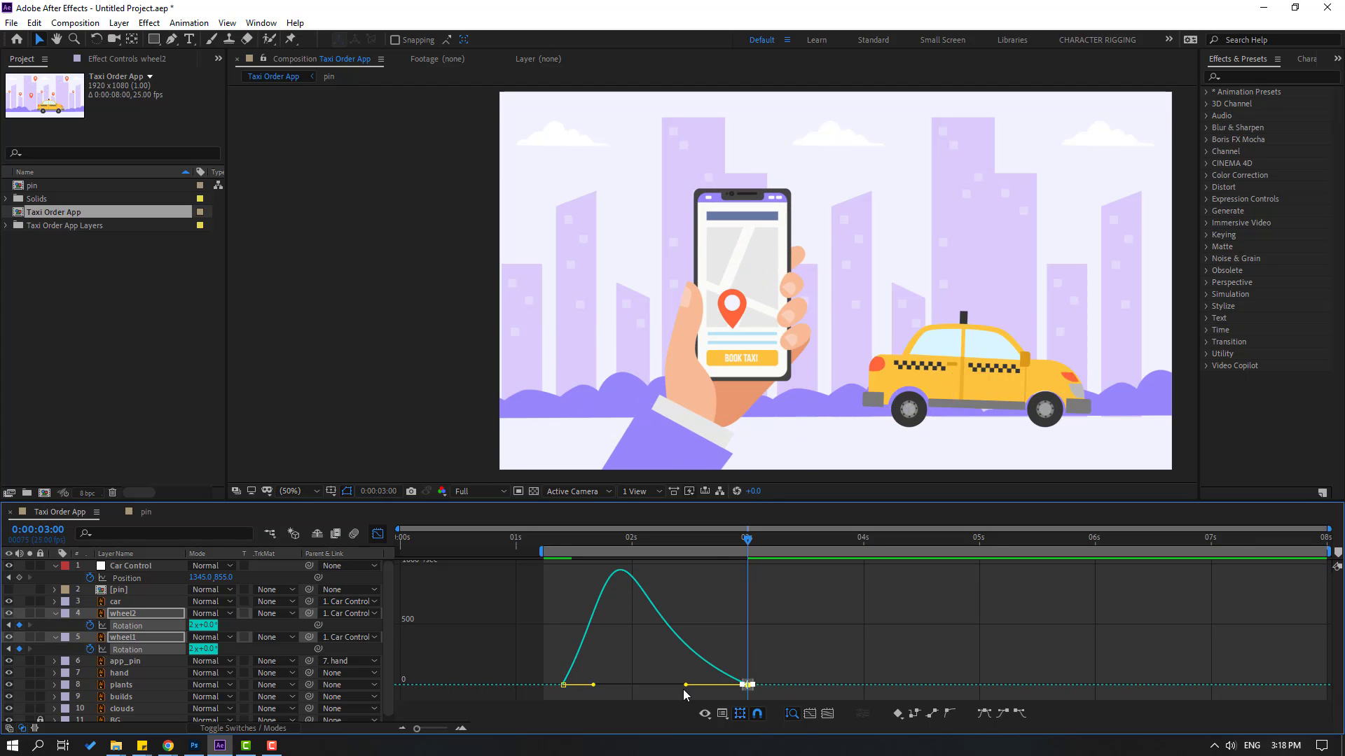
key("space")
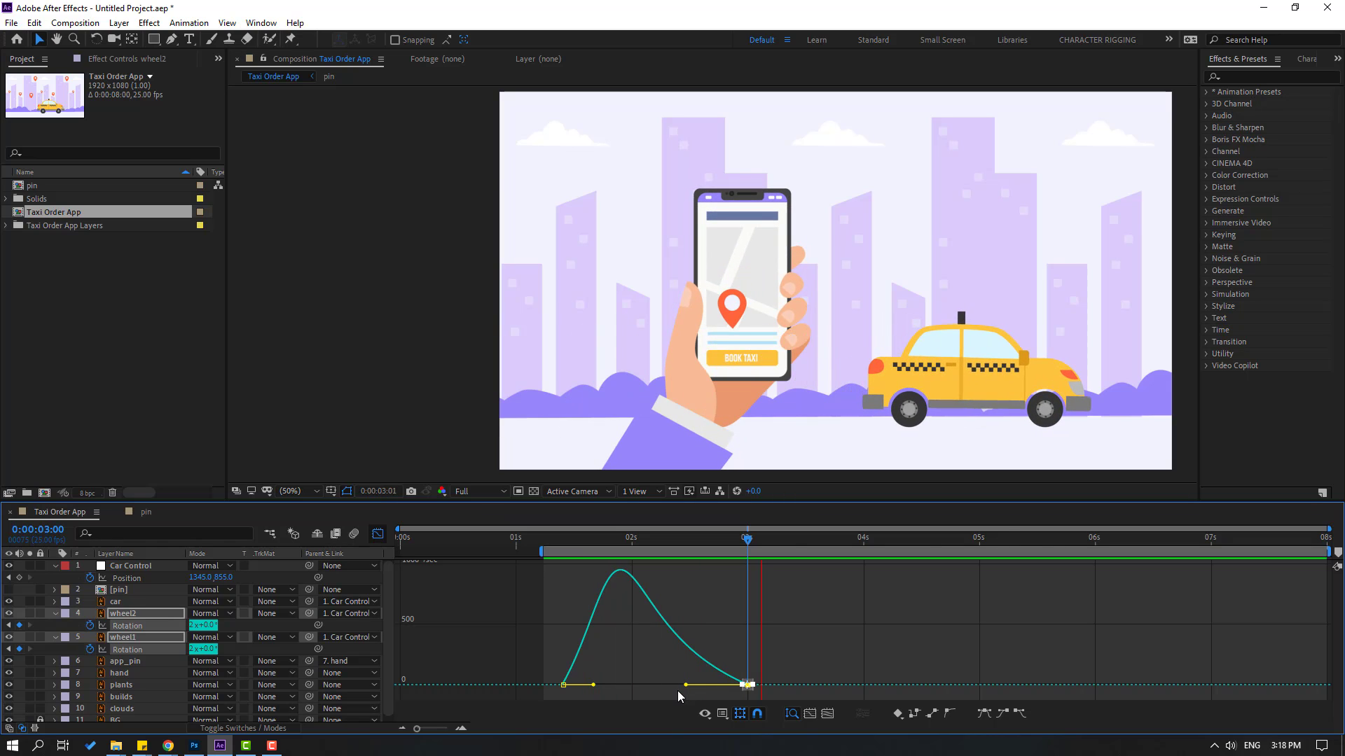
key("space")
left_click_drag(678, 691, 656, 694)
key("space")
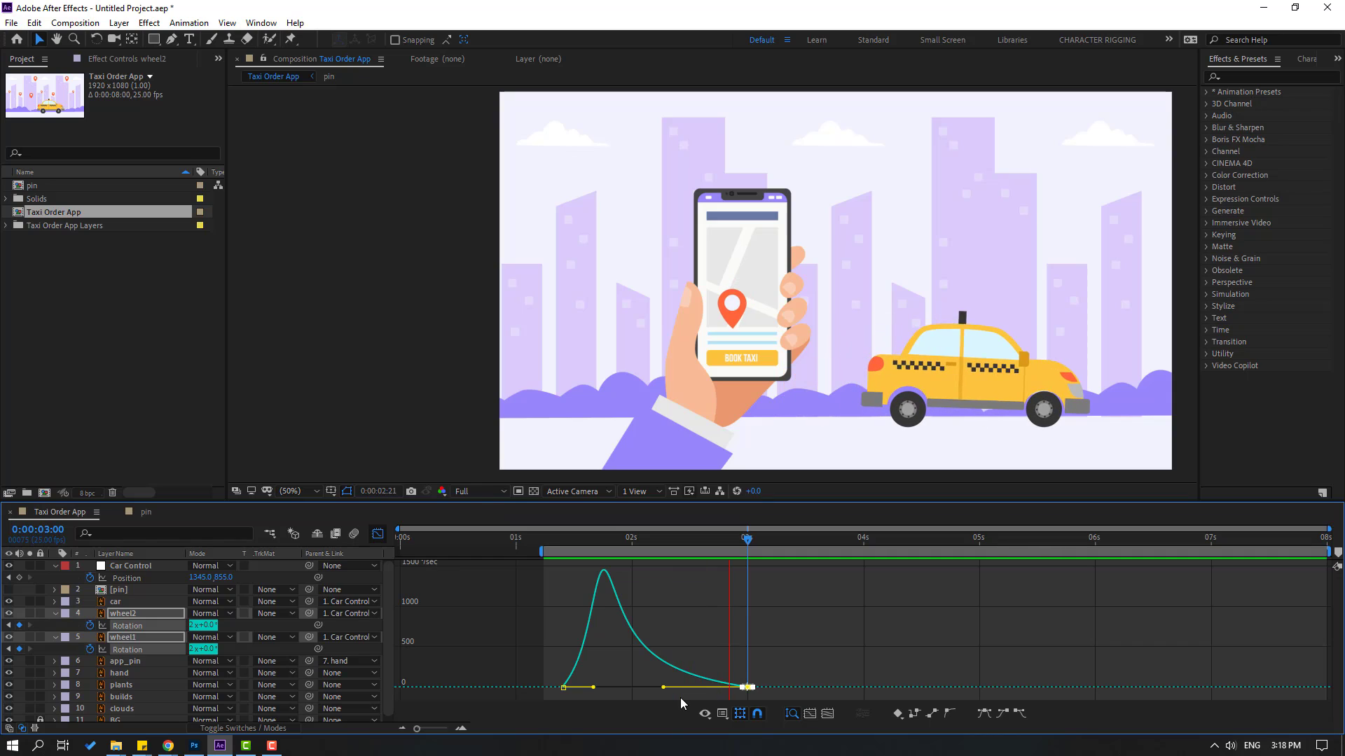
key("space")
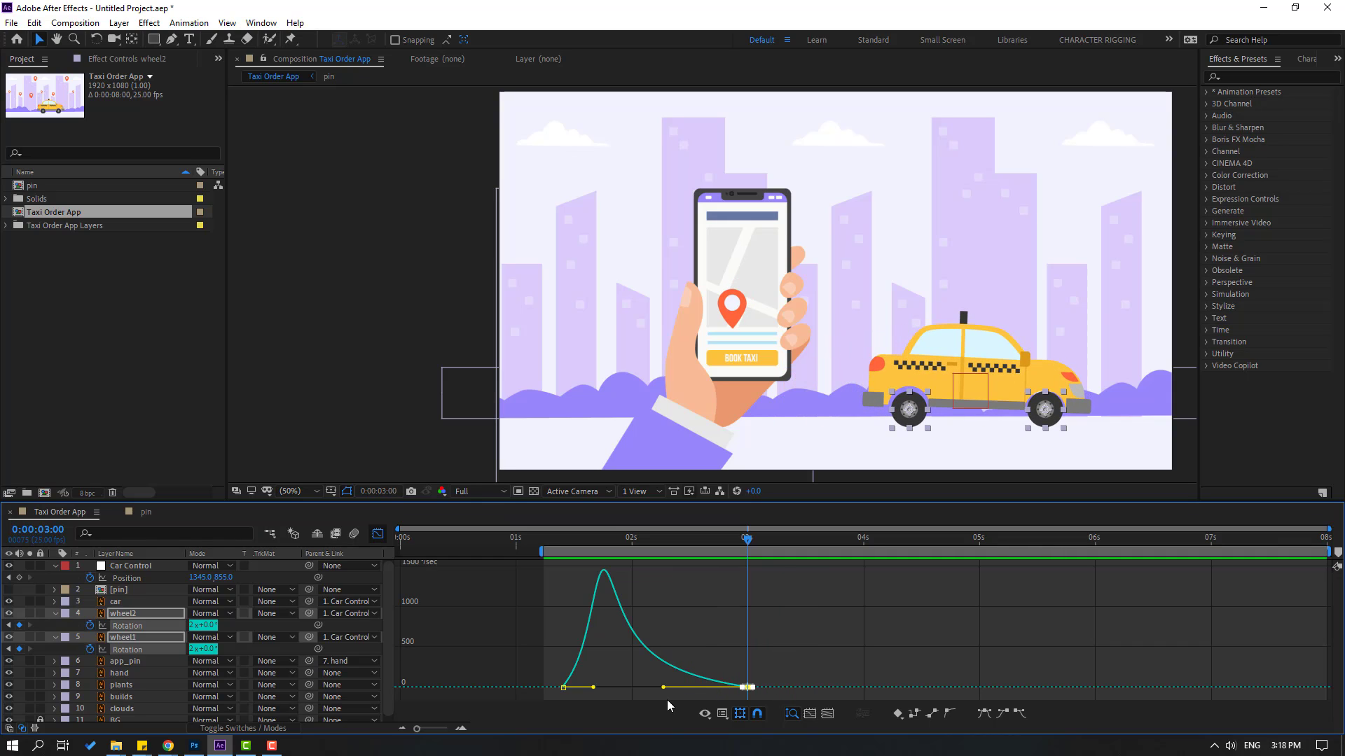
left_click(379, 535)
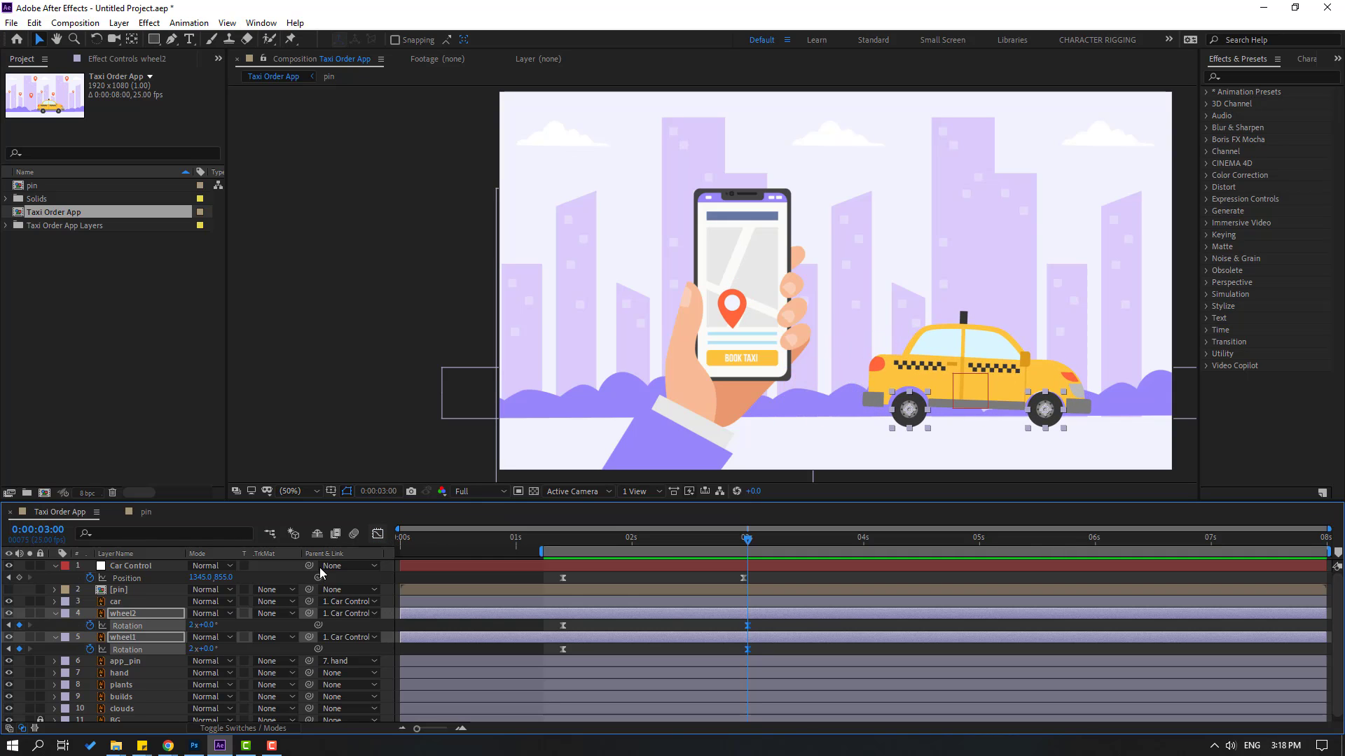
- Move the hand and app_pin layers to the top of the layer stack
left_click(56, 615)
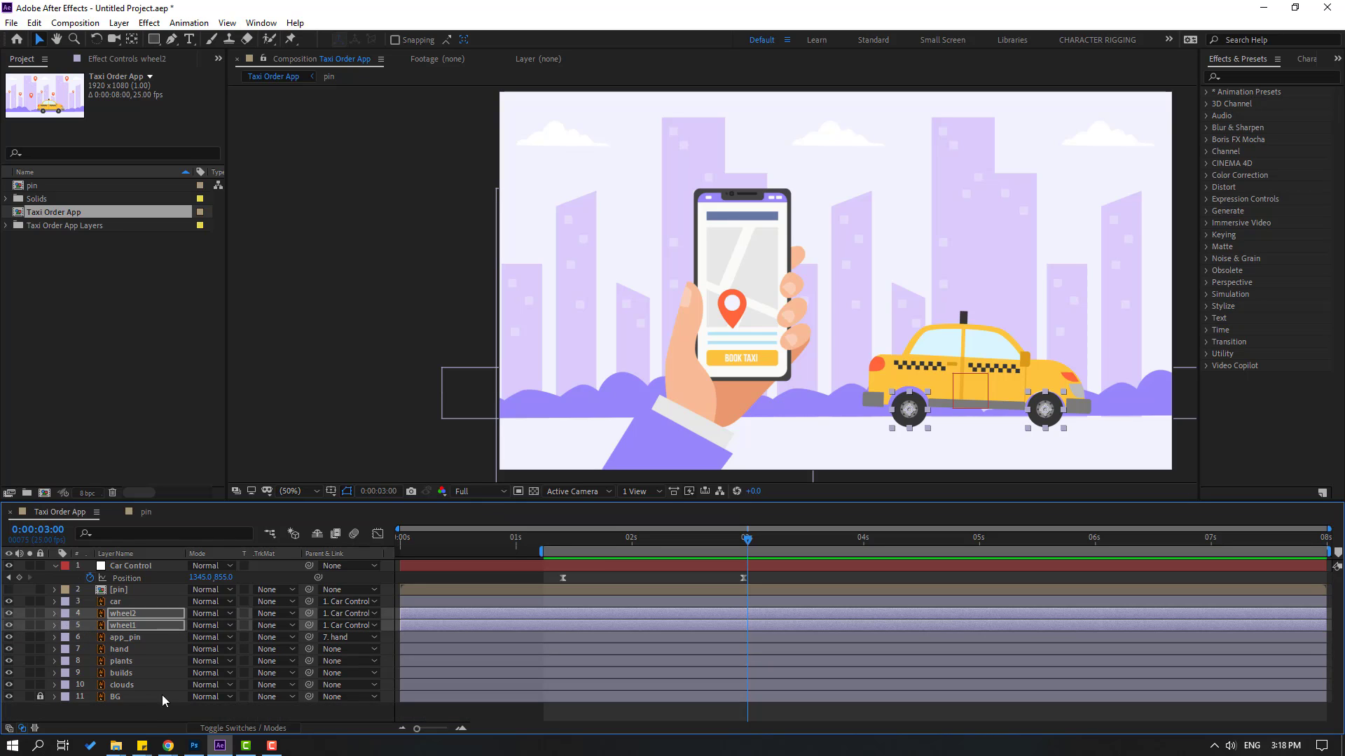
left_click(124, 649)
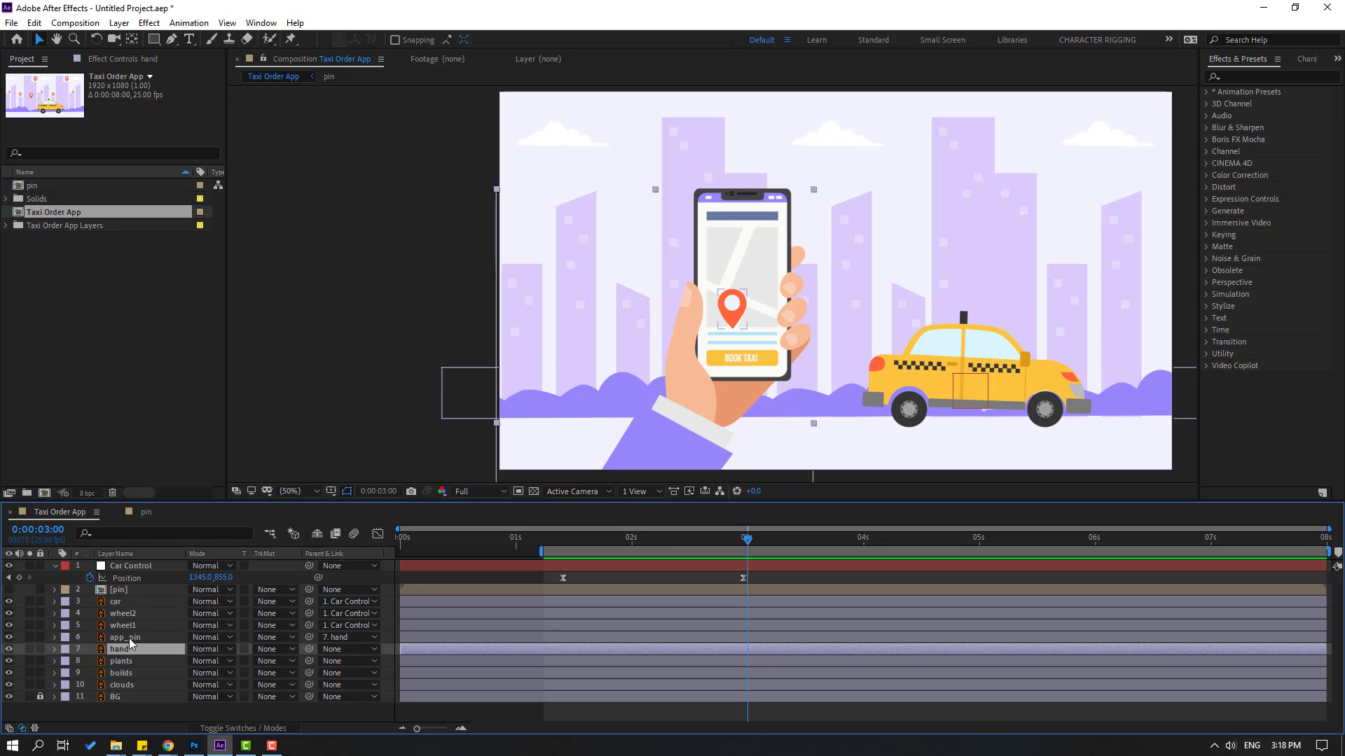
left_click(130, 639, "shift")
left_click_drag(132, 641, 146, 566)
- Turn on the Motion Blur switch for every layer in the composition
left_click_drag(510, 543, 793, 543)
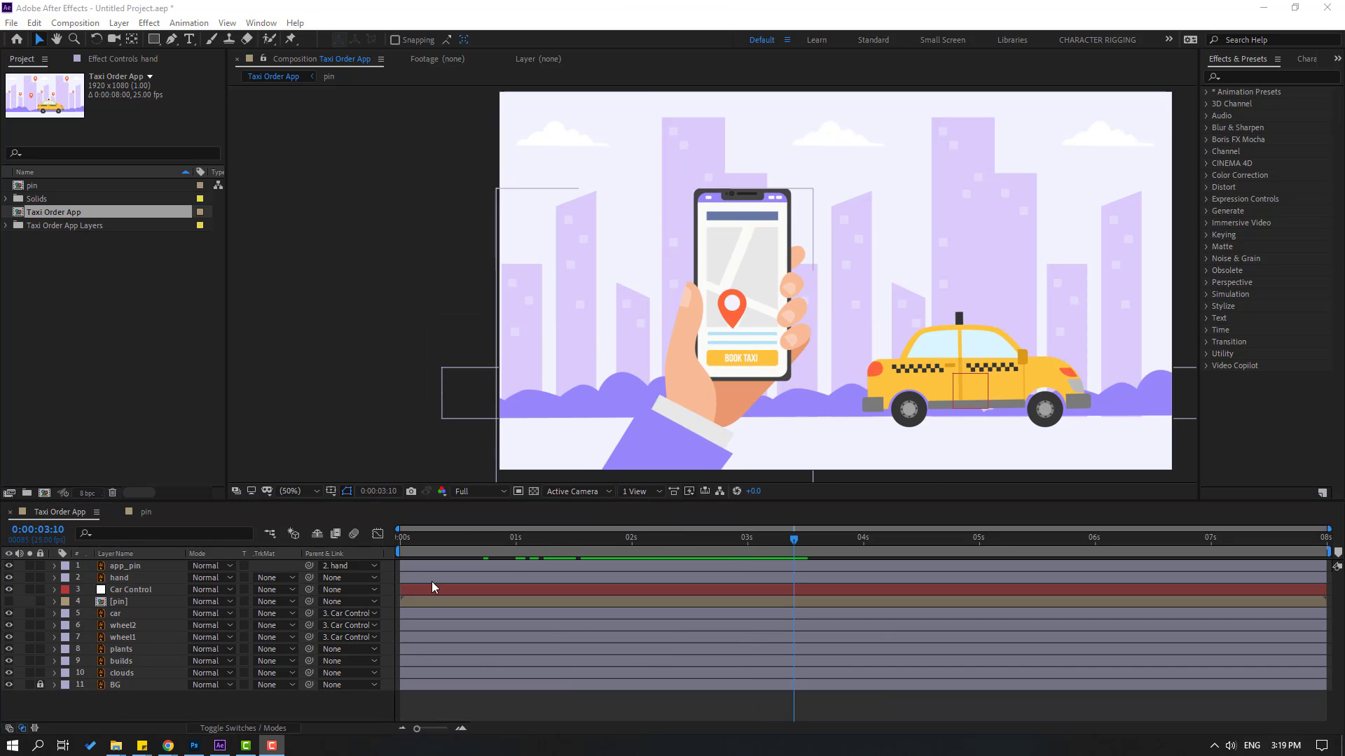
left_click(243, 728)
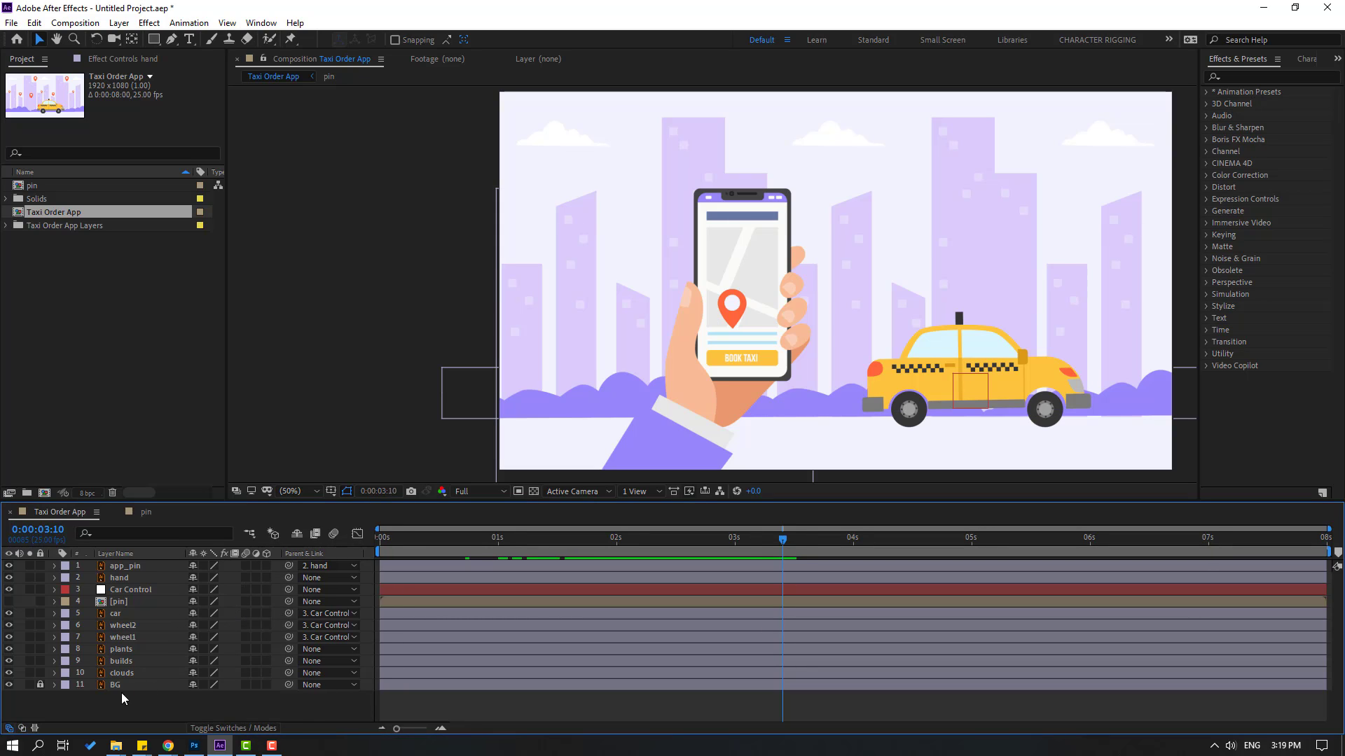
left_click(126, 673)
key("ctrl+a")
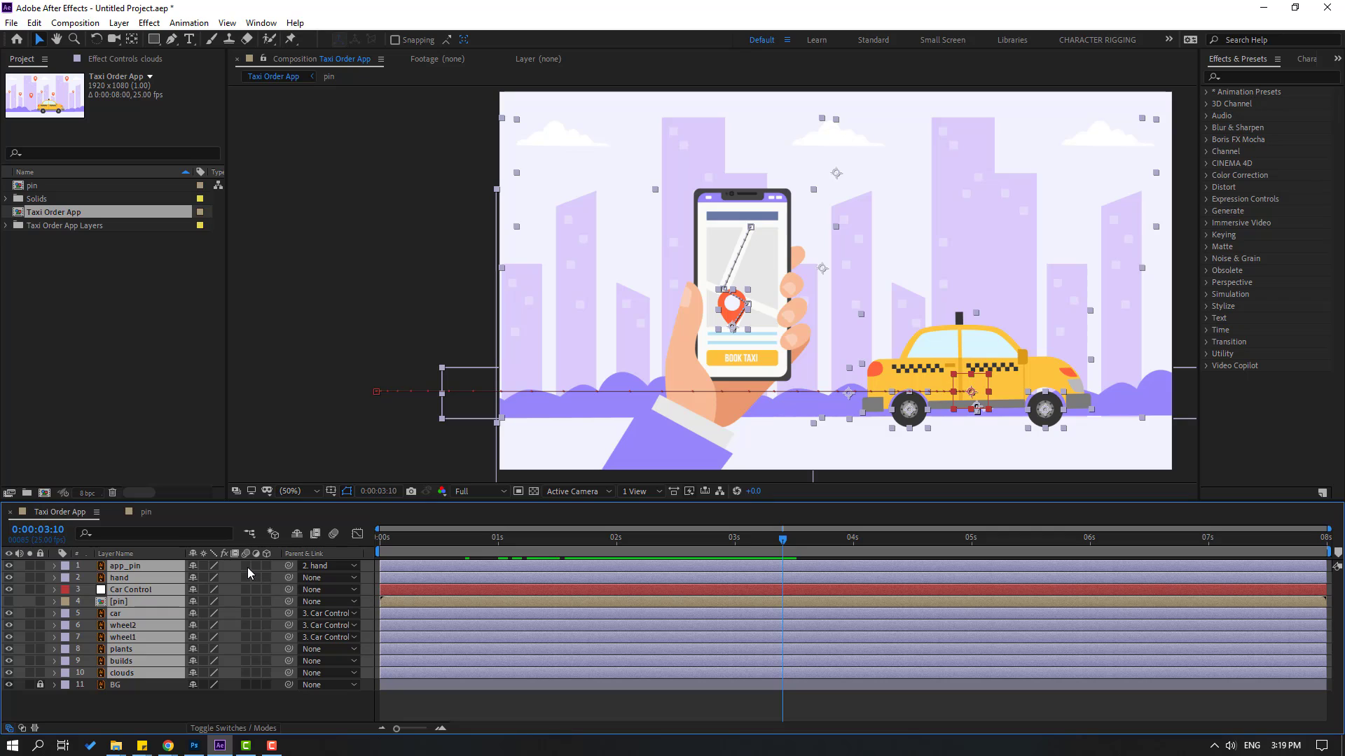
left_click(247, 566)
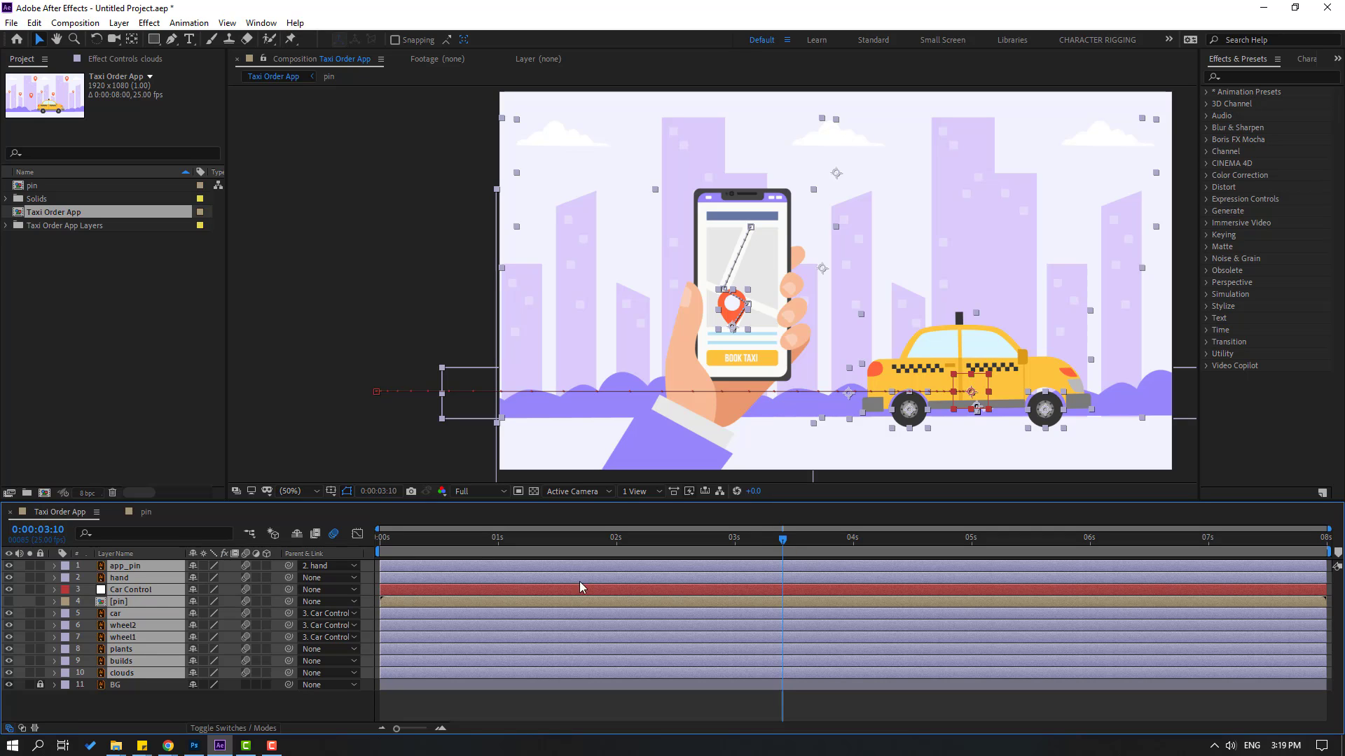